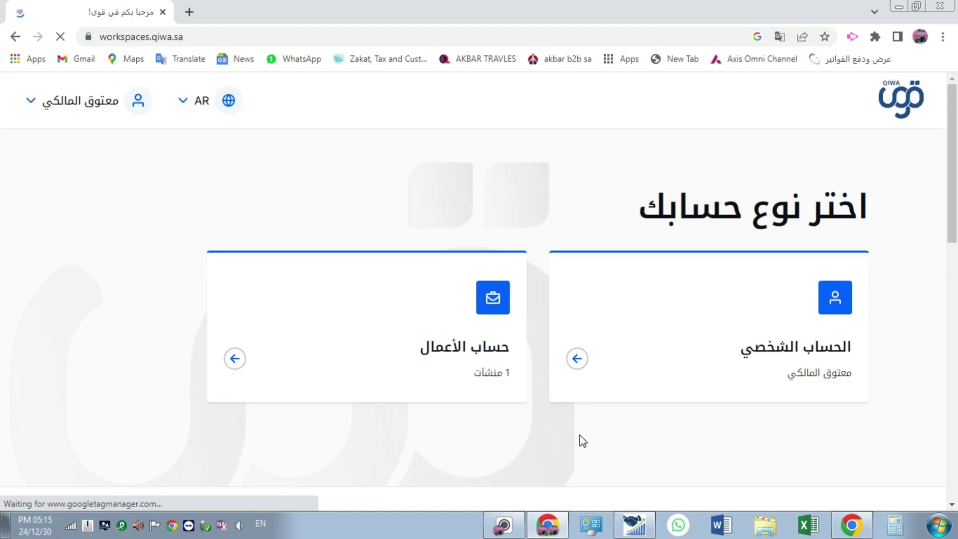
- Switch Qiwa to English and enter the establishment's business account dashboard
left_click(201, 105)
left_click(315, 218)
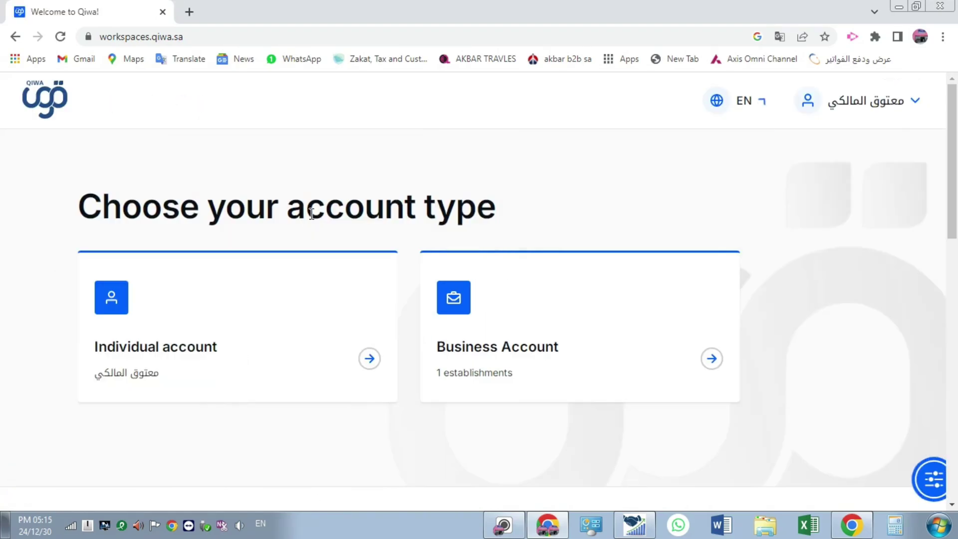
left_click(561, 365)
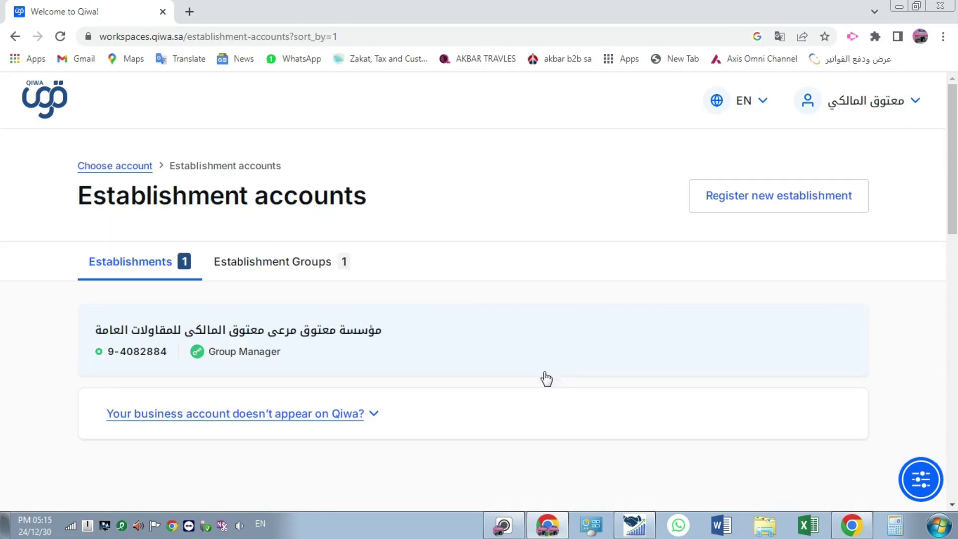
left_click(324, 342)
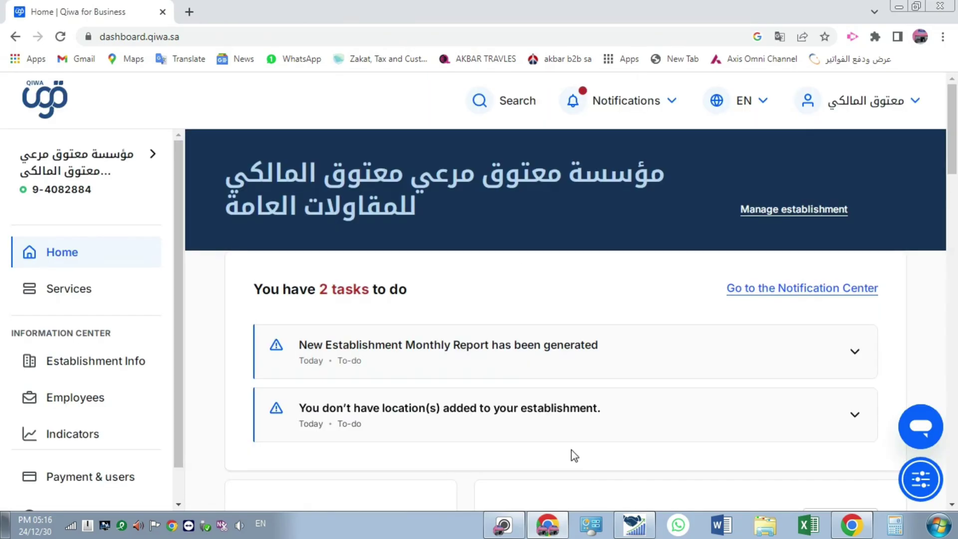
scroll(575, 455, "down", 3)
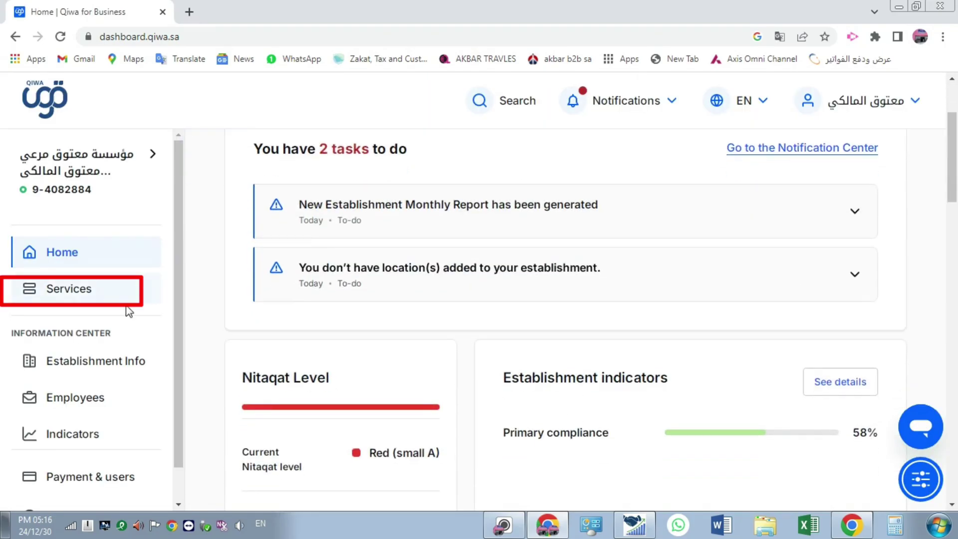
- Open the Services catalogue and scroll down to the employee-management services
left_click(88, 299)
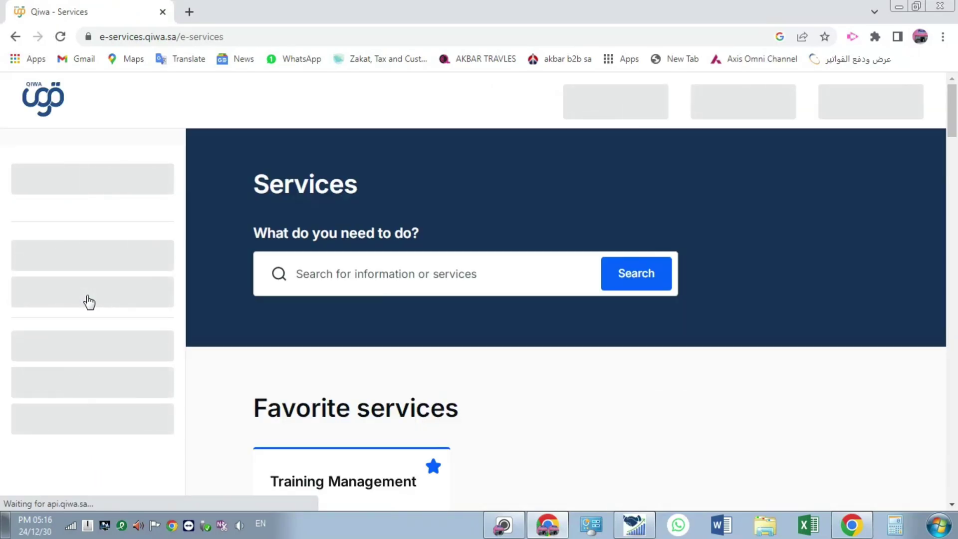
scroll(434, 339, "down", 4)
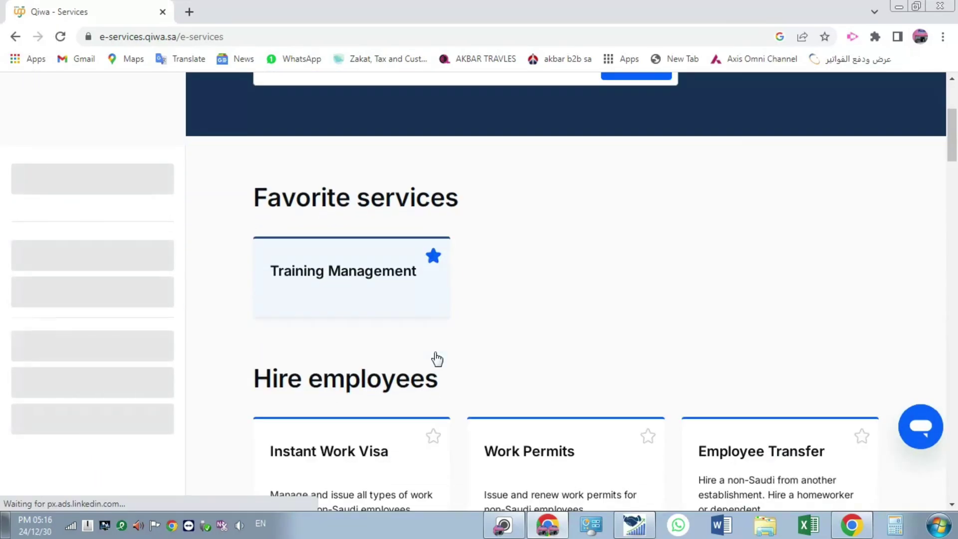
scroll(437, 359, "down", 3)
scroll(546, 404, "down", 1)
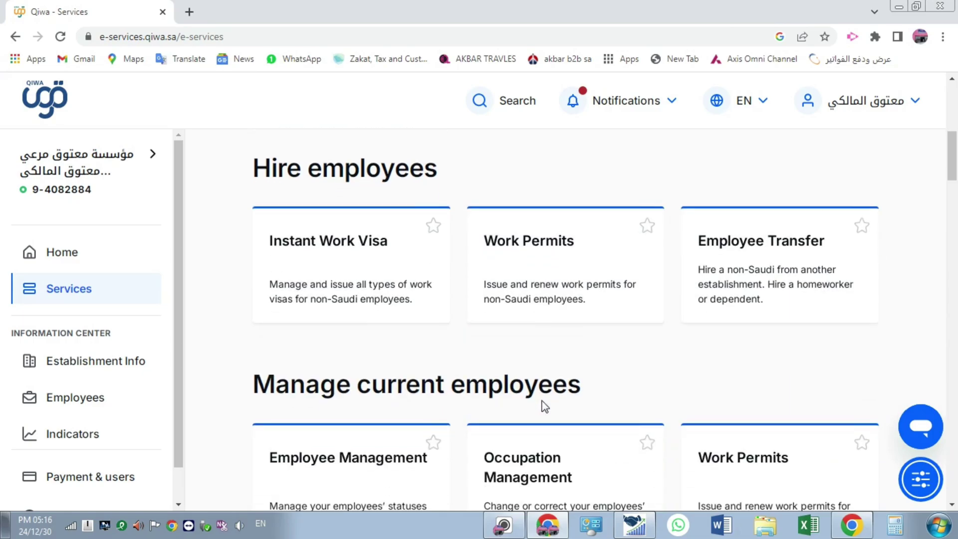
scroll(545, 406, "down", 3)
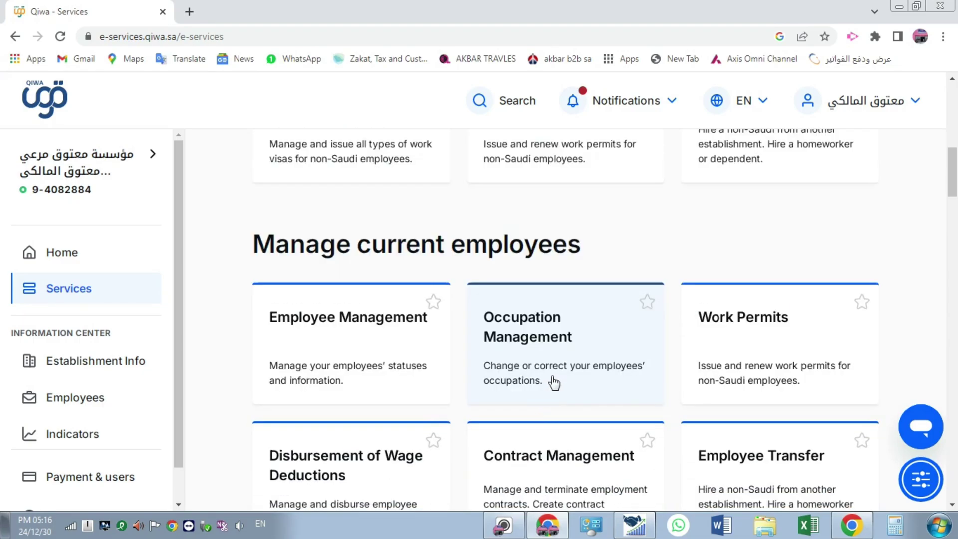
scroll(554, 383, "down", 3)
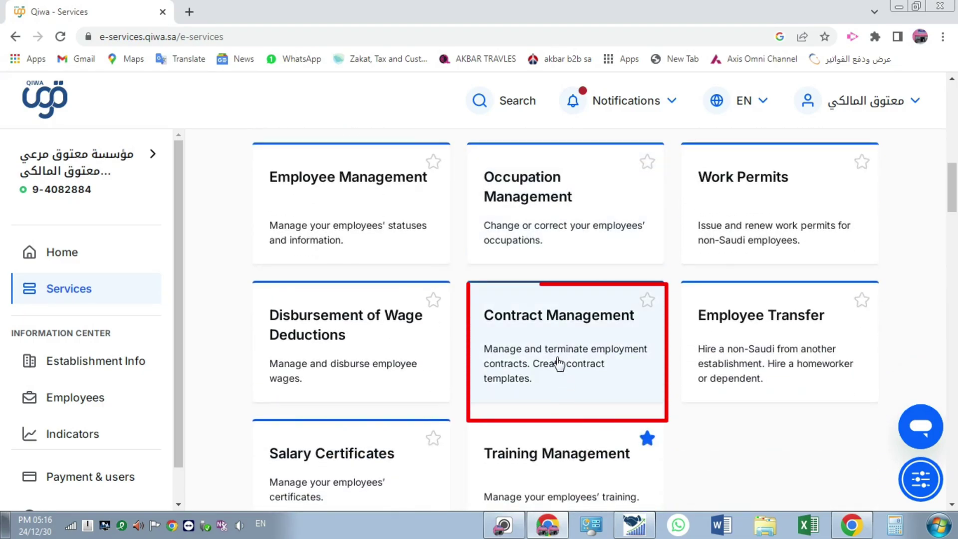
- Open Contract Management and confirm the 4-digit SMS verification code
left_click(559, 363)
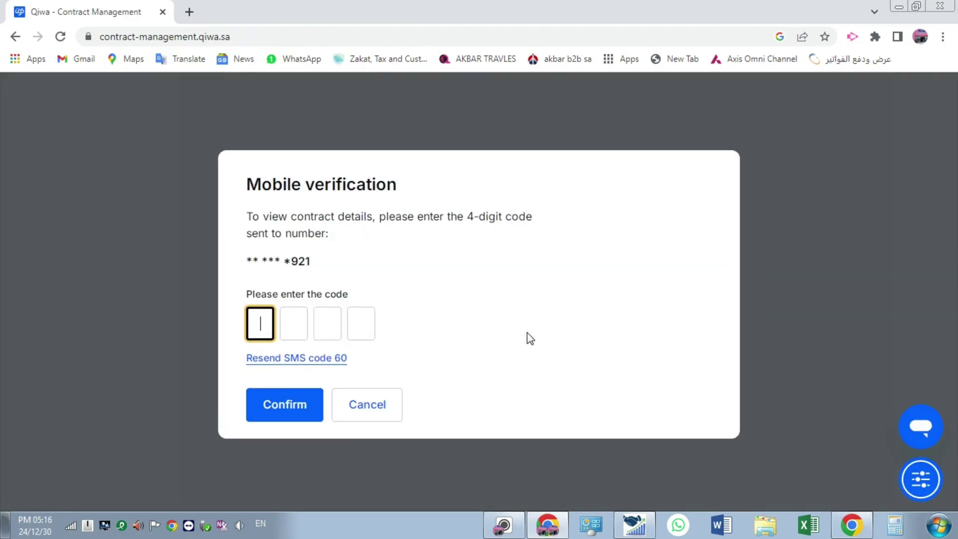
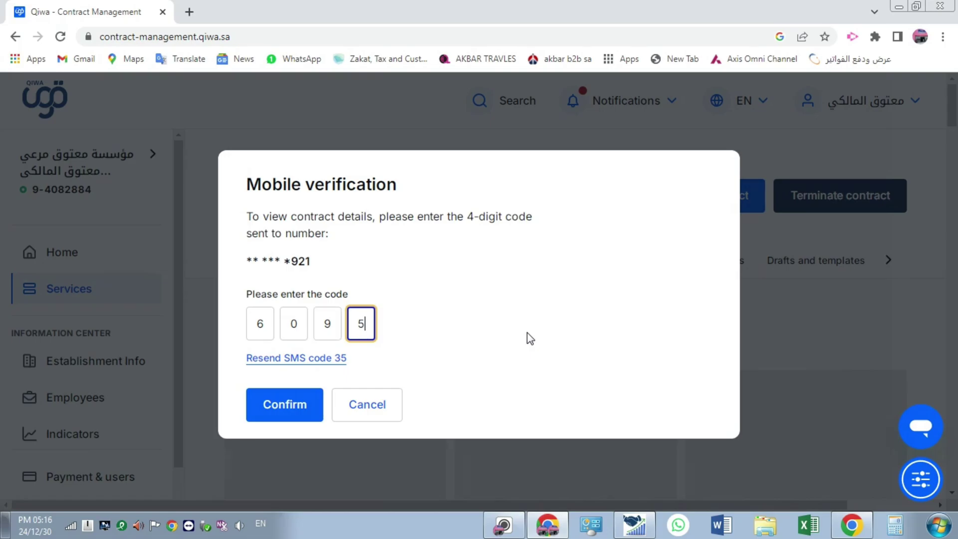
left_click(285, 404)
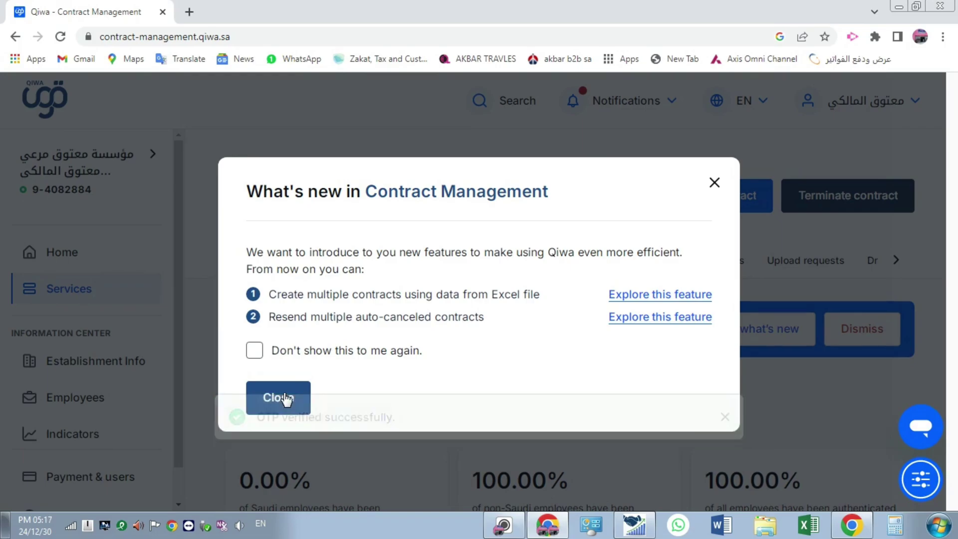
- Tick 'Don't show this to me again' and close the what's-new notice
key("Tab")
key("space")
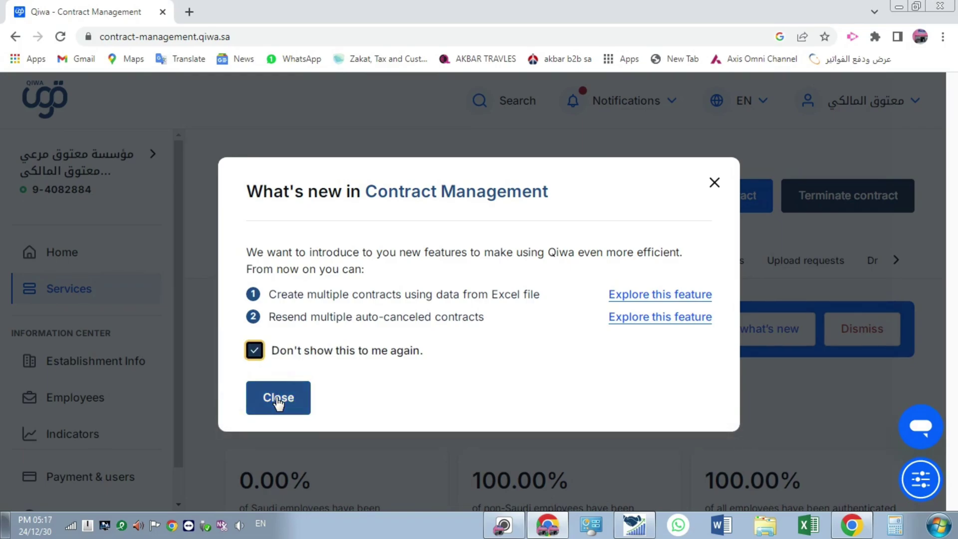
left_click(278, 398)
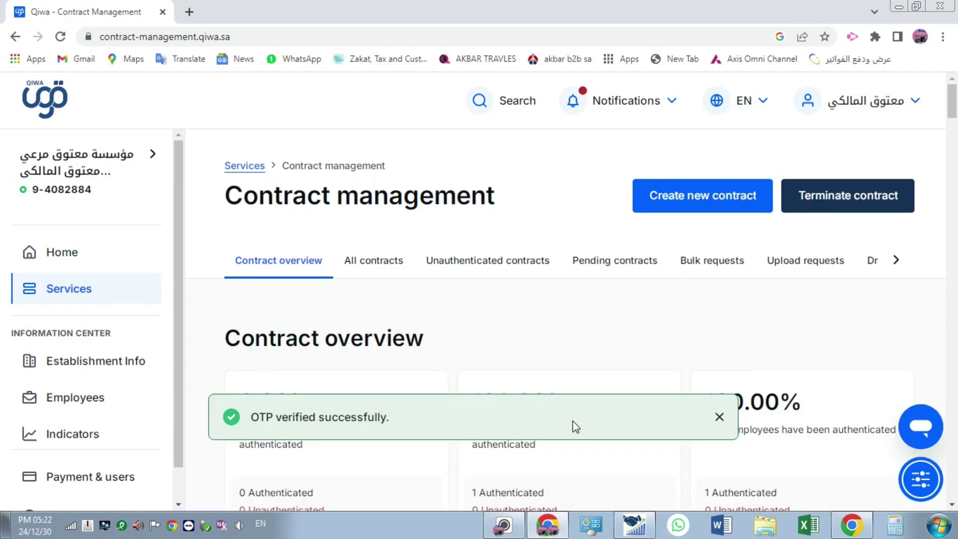
- Begin a new Single employee contract, keeping Inside Saudi Arabia, from scratch, and Arabic & English
left_click(698, 200)
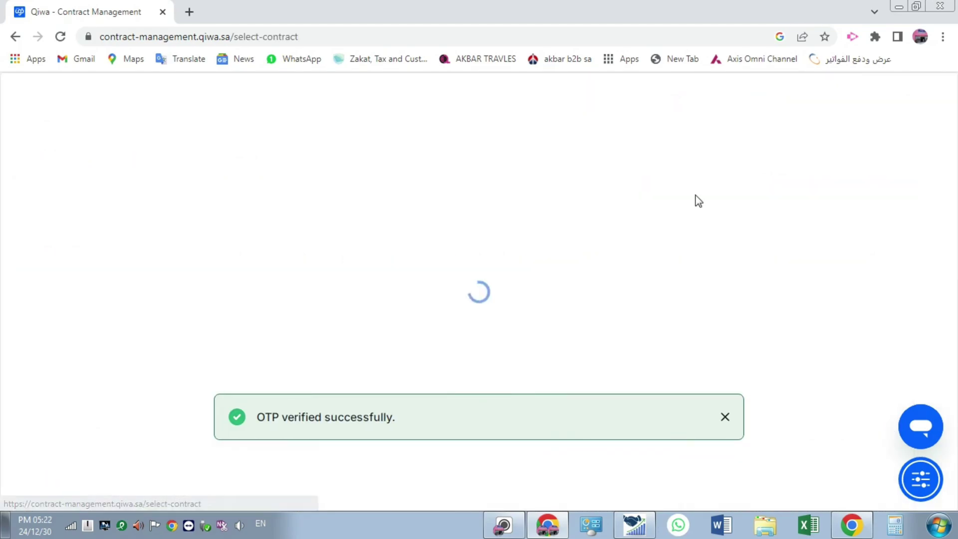
left_click(720, 418)
scroll(670, 334, "down", 2)
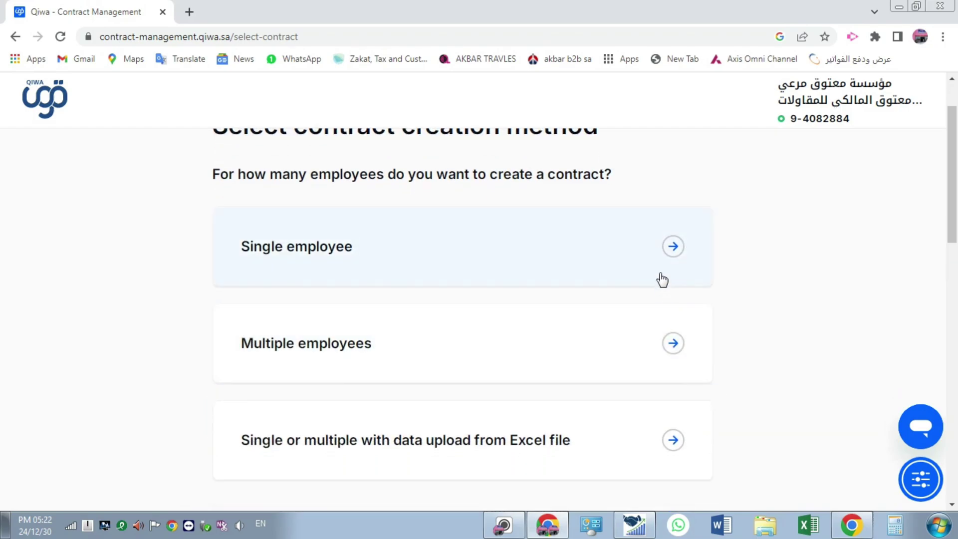
scroll(662, 280, "down", 2)
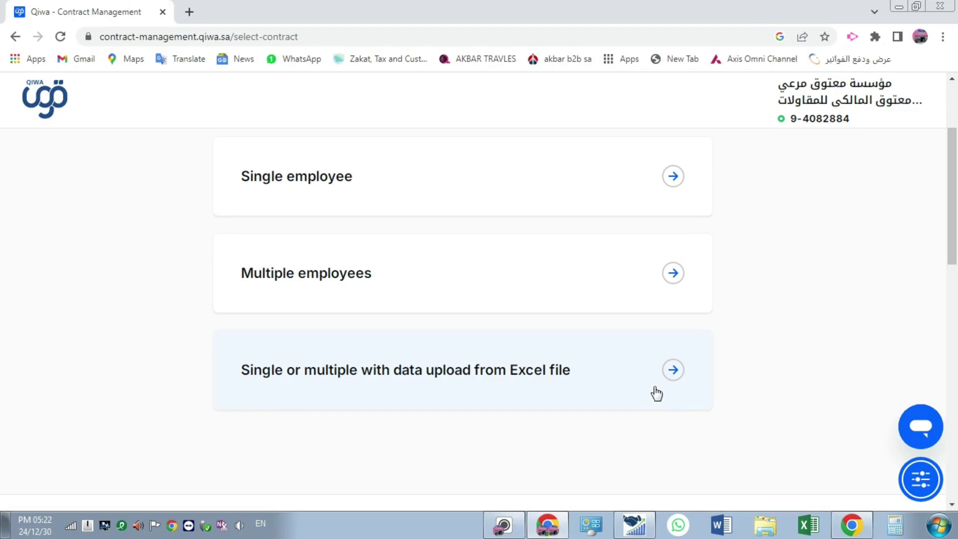
scroll(656, 394, "up", 4)
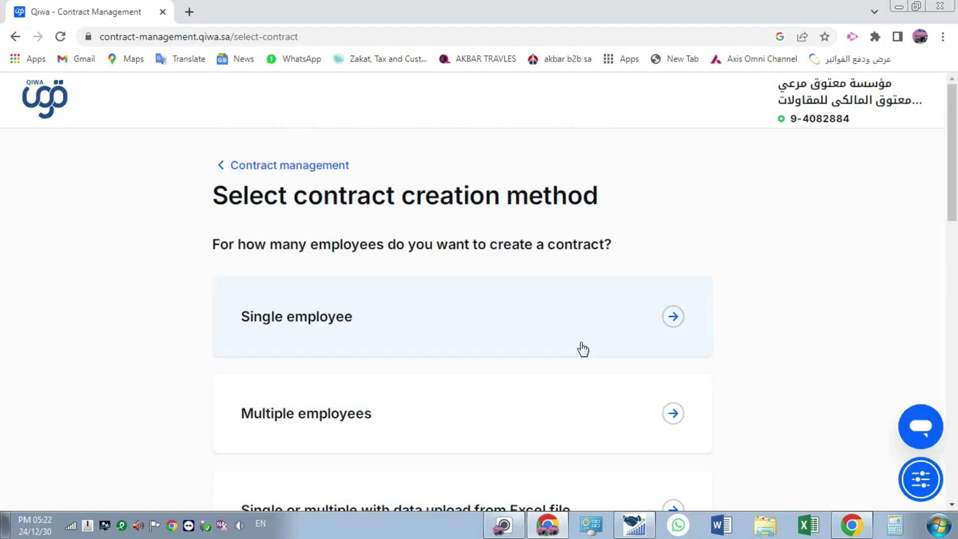
left_click(556, 333)
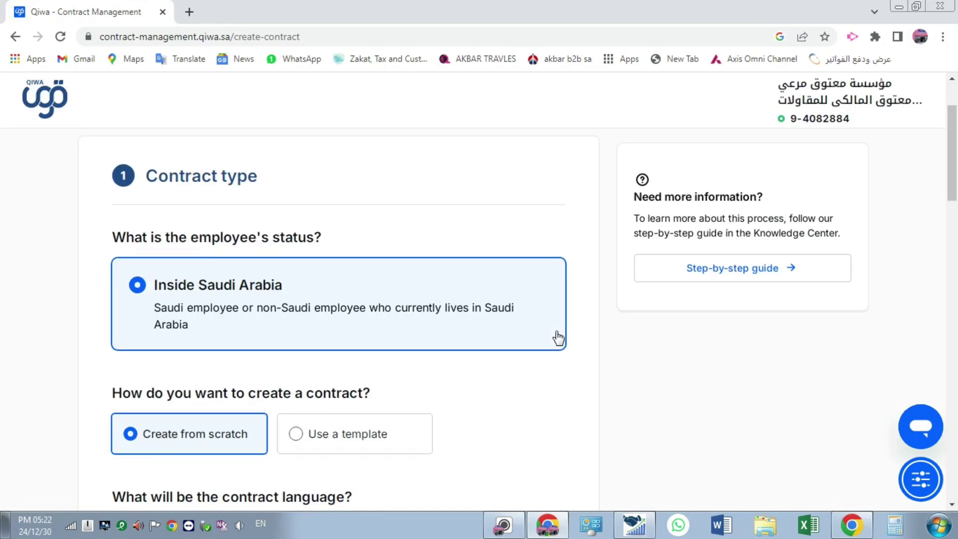
scroll(558, 339, "down", 4)
scroll(559, 341, "up", 3)
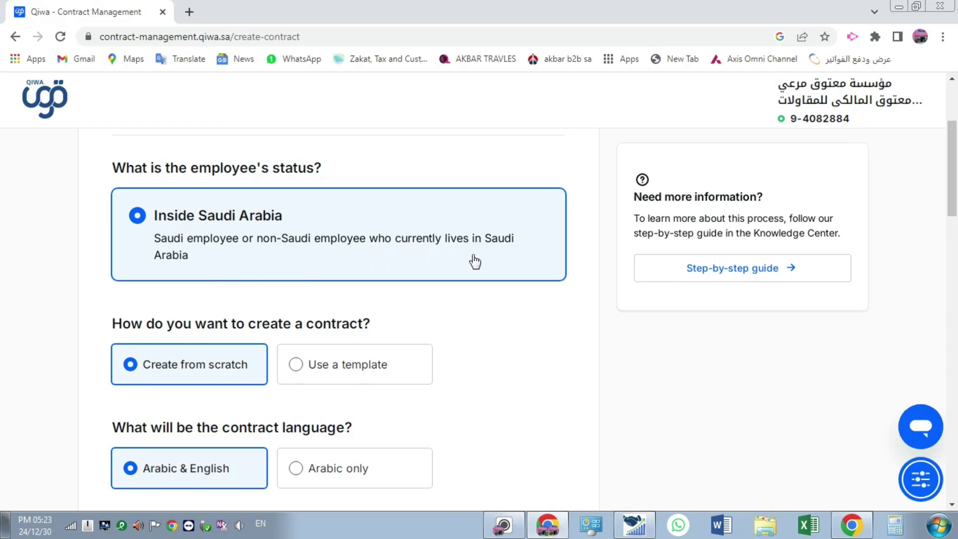
scroll(248, 270, "down", 4)
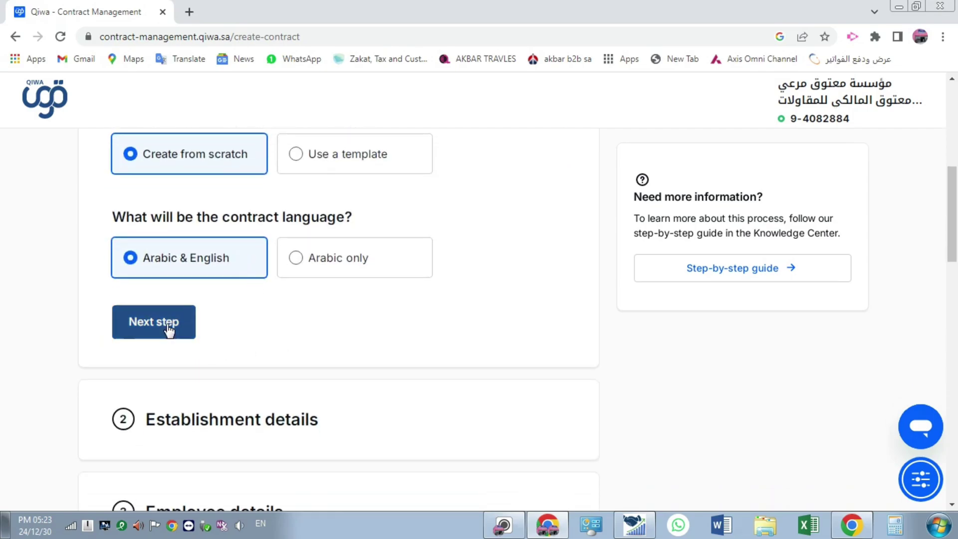
- Advance to establishment details and choose Jedda as the work location by searching 'jedd'
left_click(167, 327)
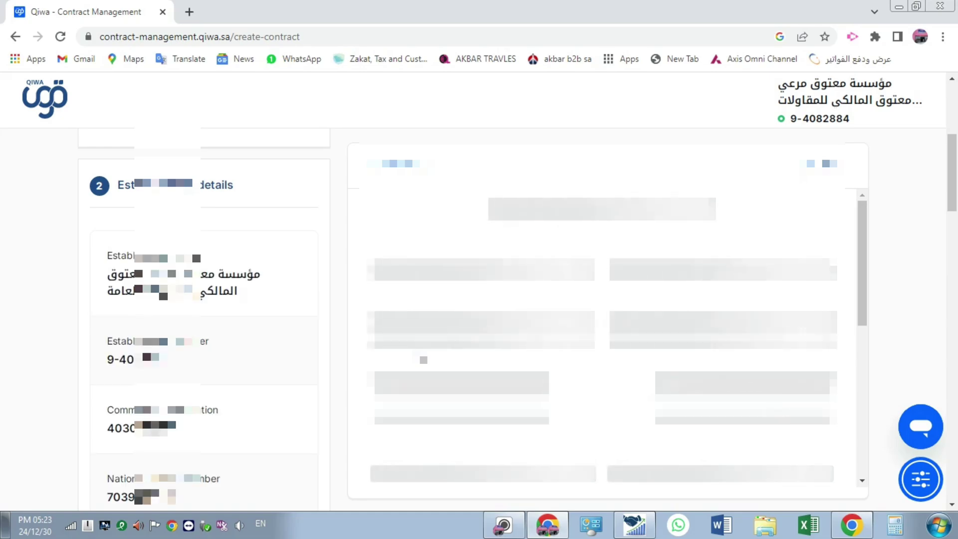
scroll(294, 330, "down", 10)
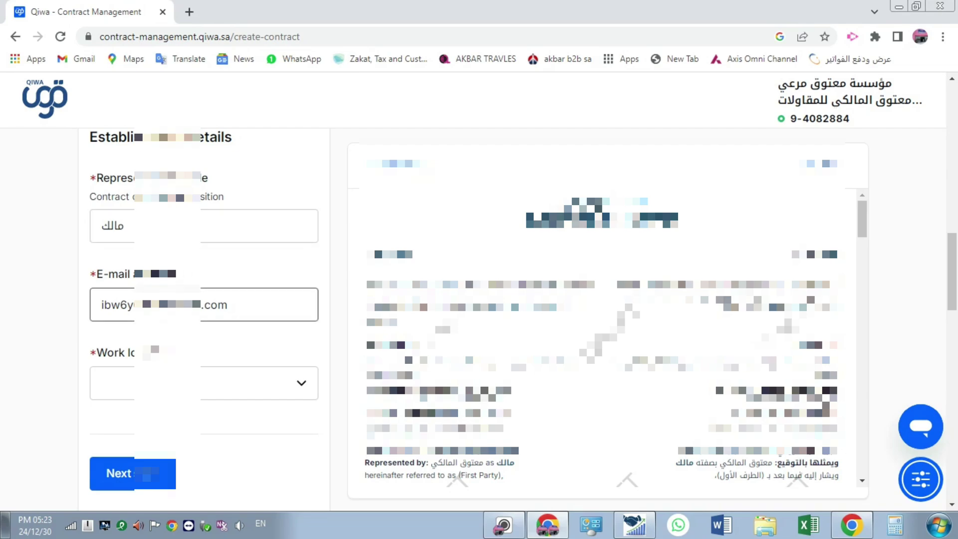
left_click(218, 398)
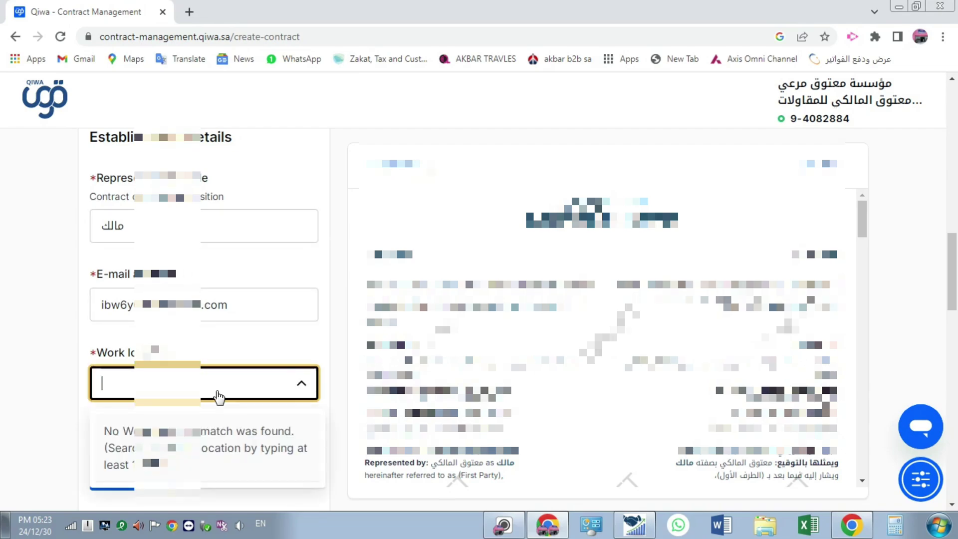
type("jedd")
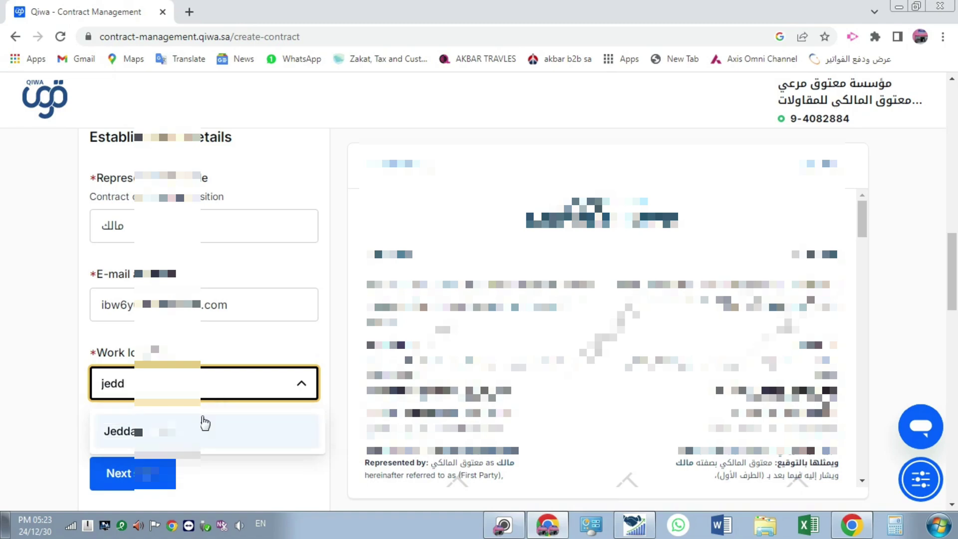
left_click(201, 432)
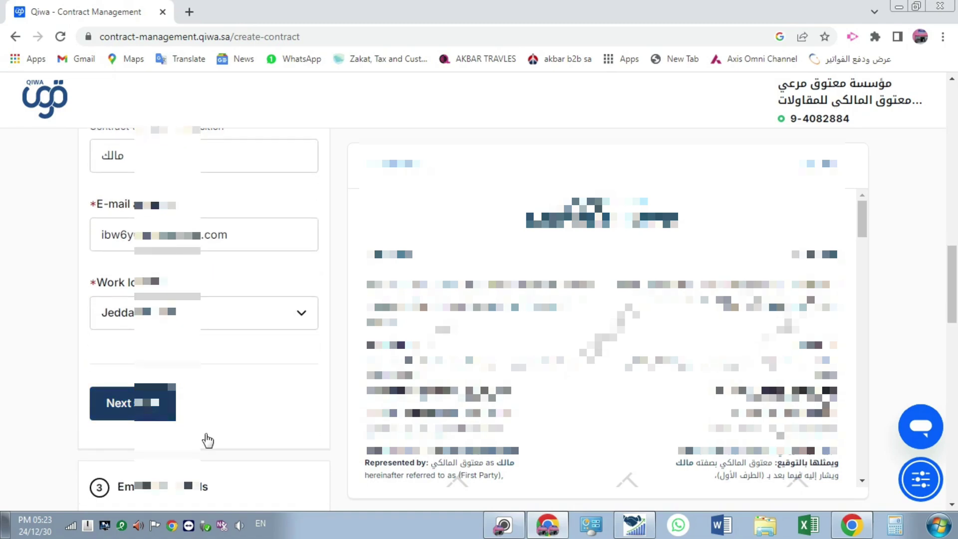
left_click(195, 295)
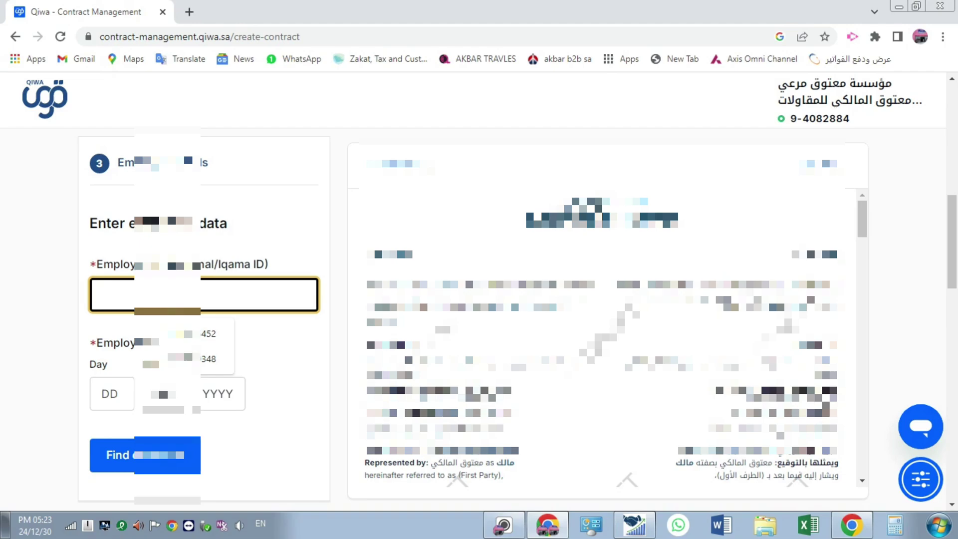
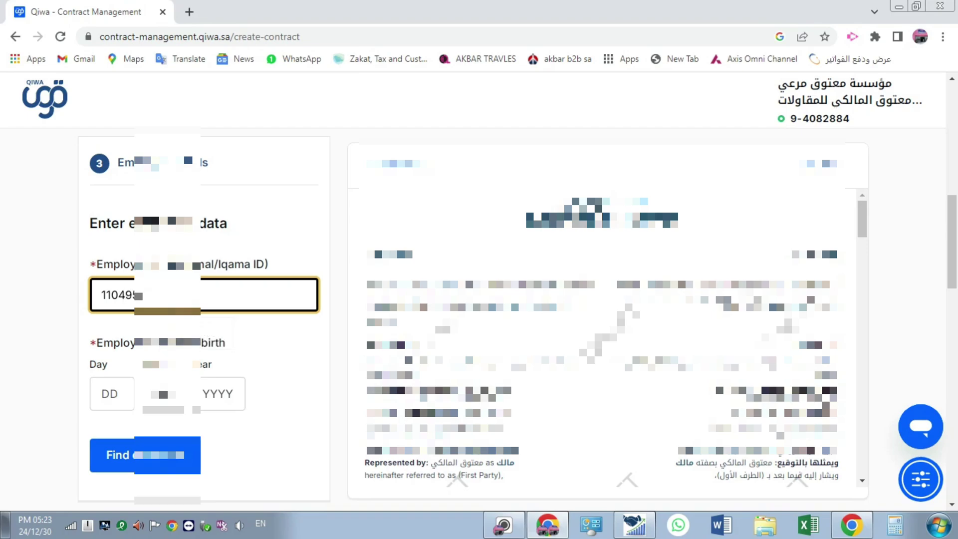
- Enter the employee's Iqama number and Hijri birth year 1420, then find the employee's record
left_click(125, 397)
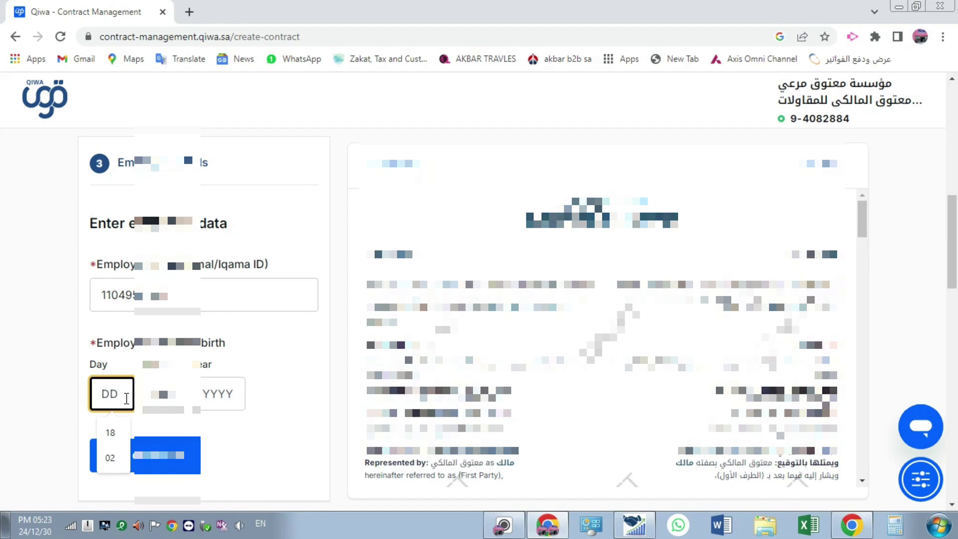
type("03")
key("Tab")
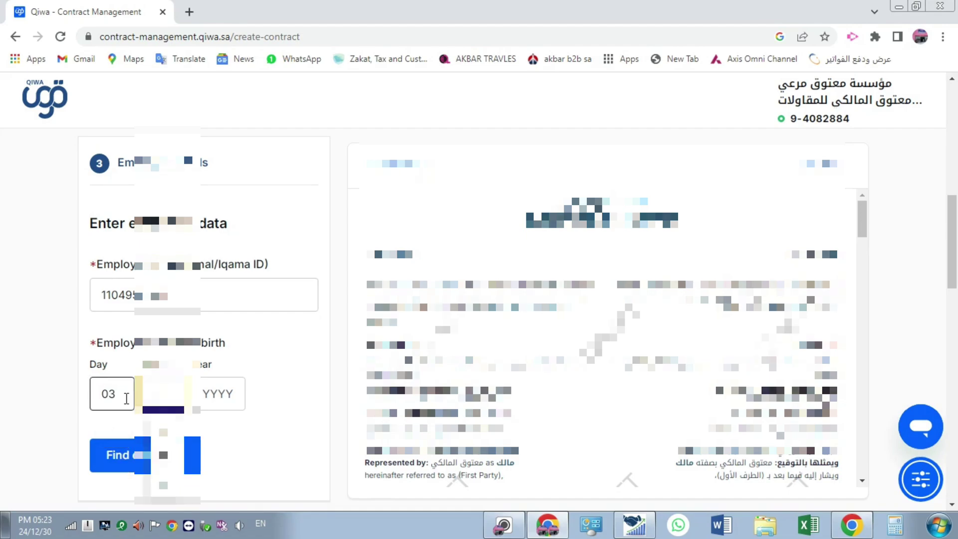
key("Tab")
type("1999")
key("Return")
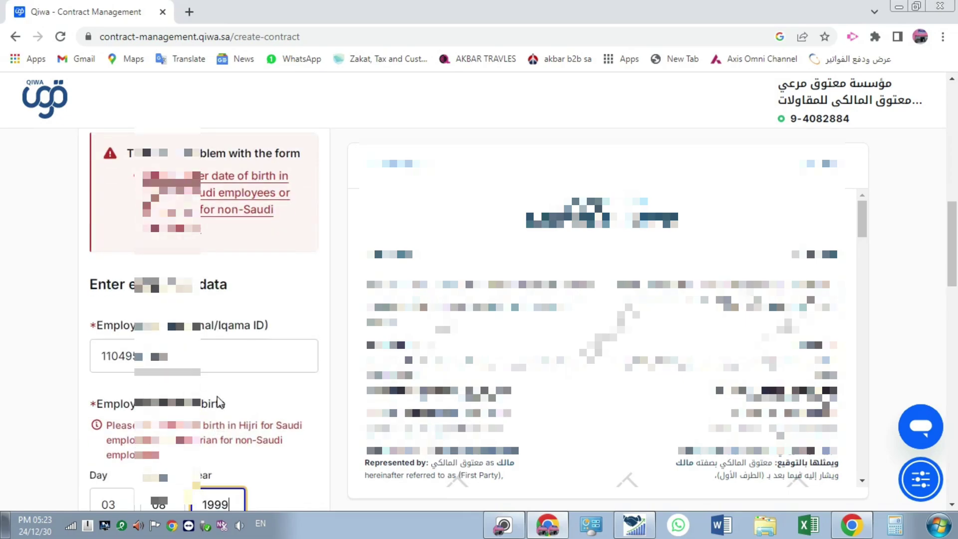
scroll(235, 367, "down", 3)
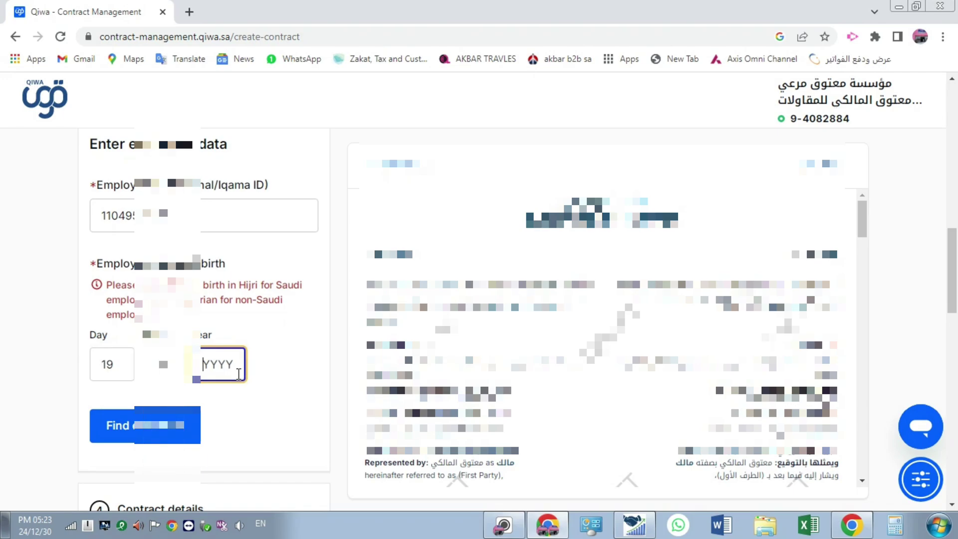
type("1420")
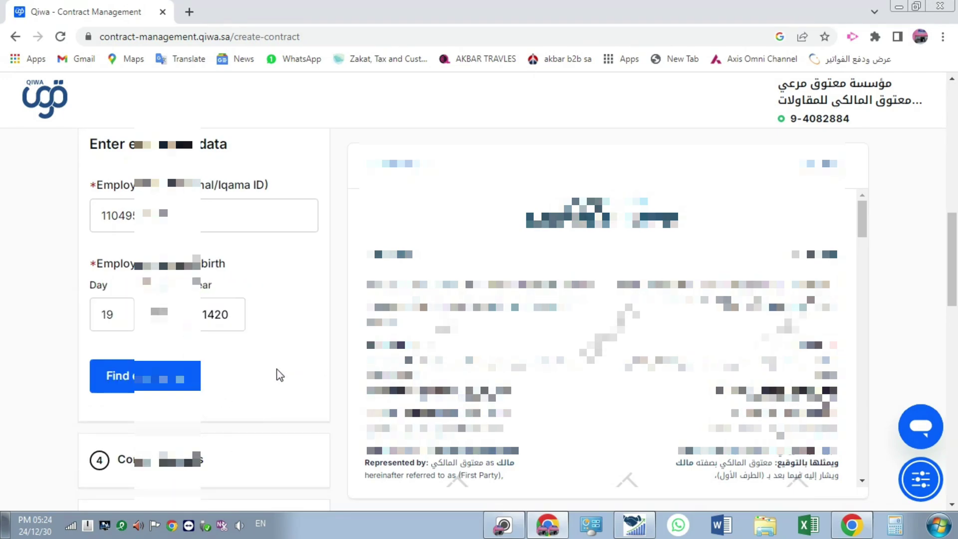
left_click(218, 384)
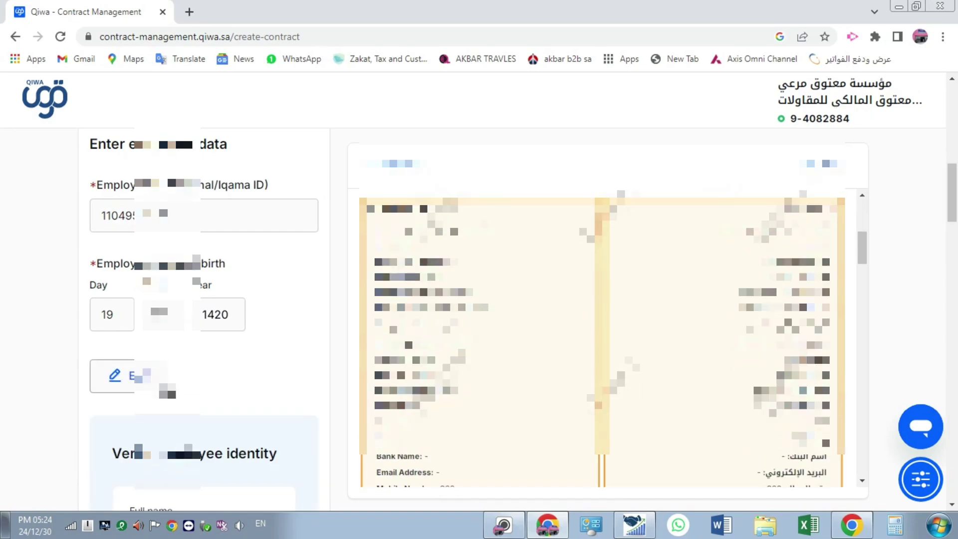
- Set the employee's education level and choose E-Learning as the major
scroll(254, 385, "down", 10)
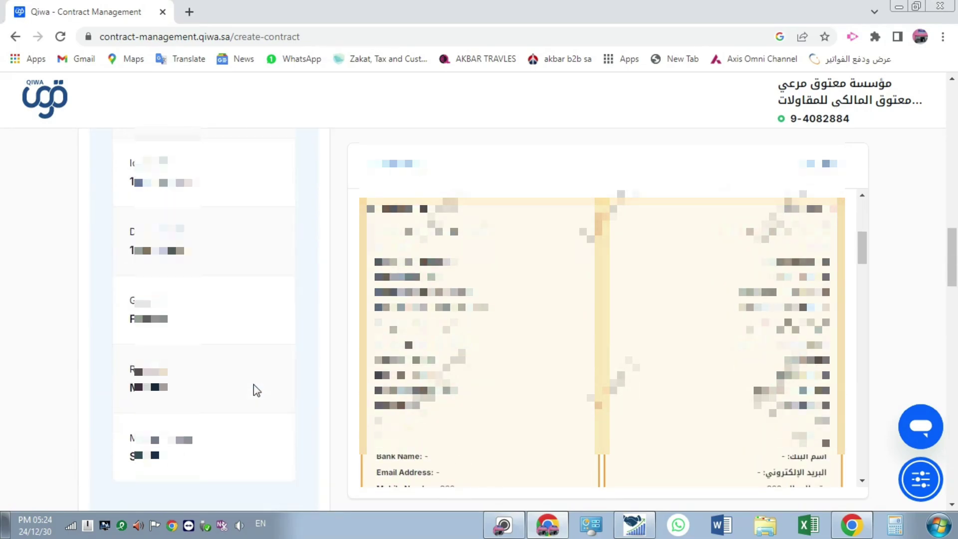
left_click(274, 260)
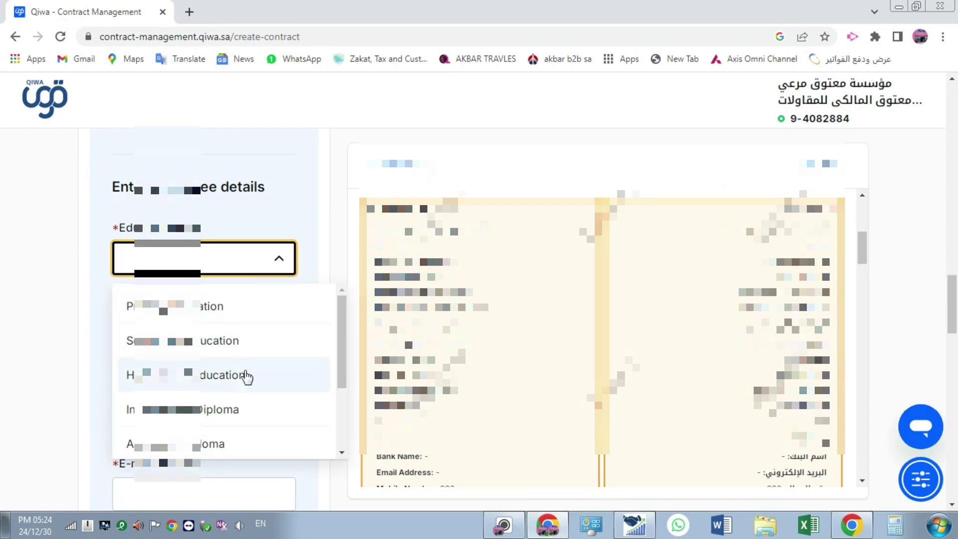
left_click(248, 379)
left_click(249, 343)
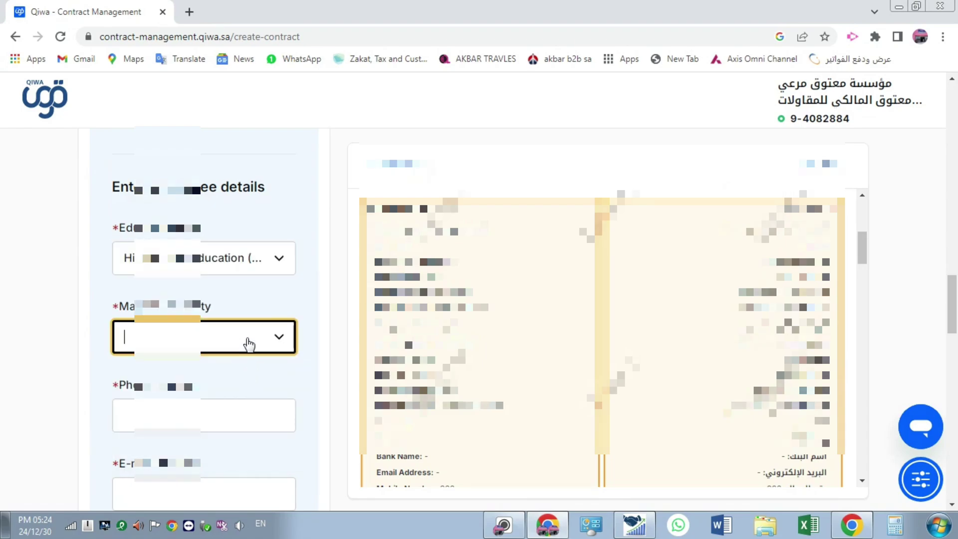
type("lear")
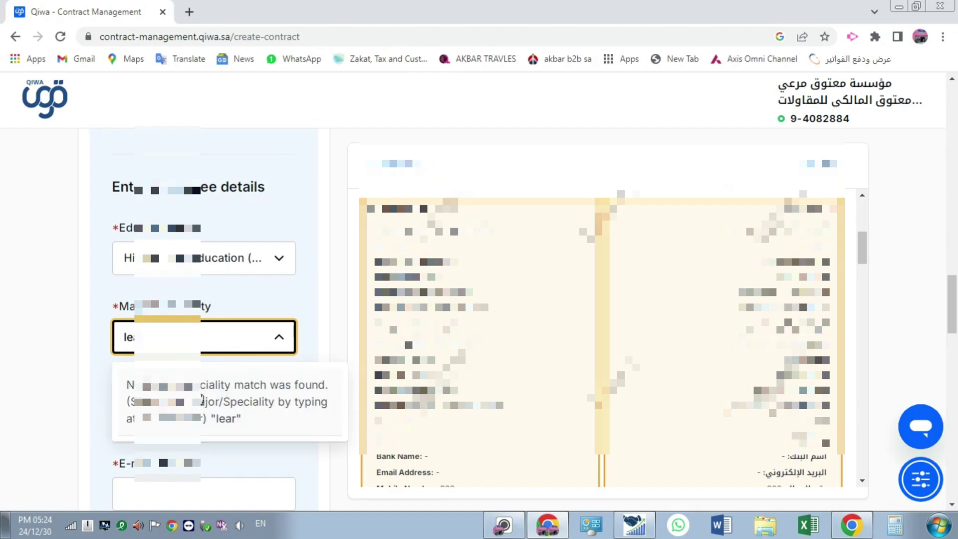
left_click(208, 228)
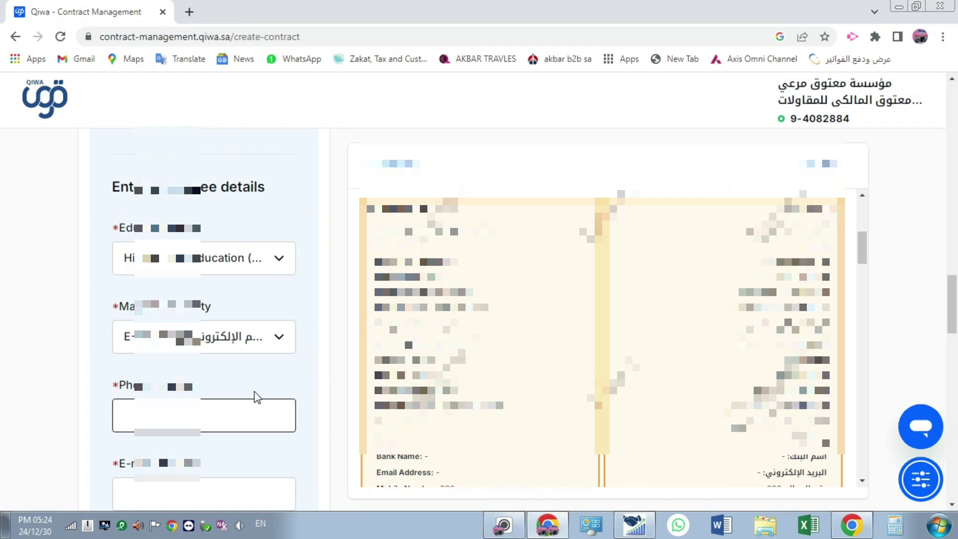
left_click(257, 347)
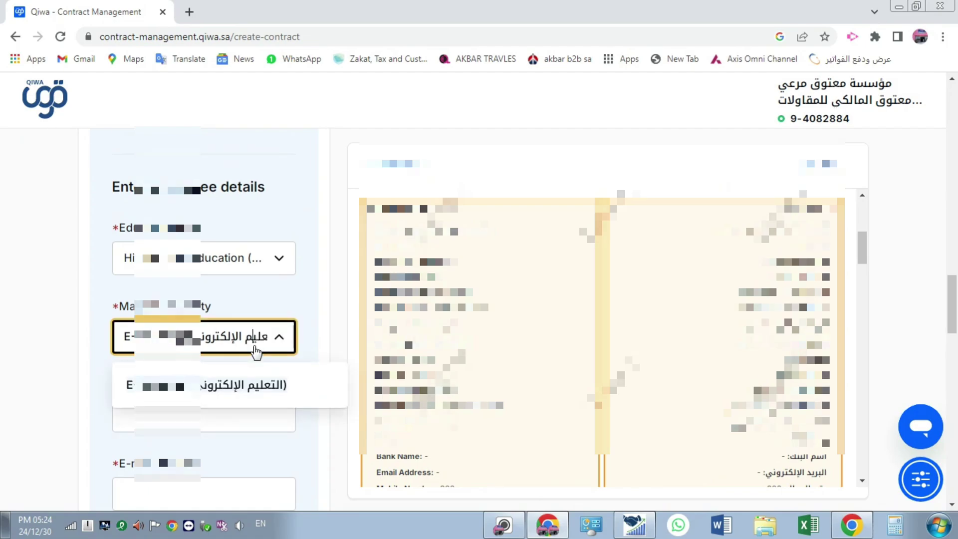
type("llle")
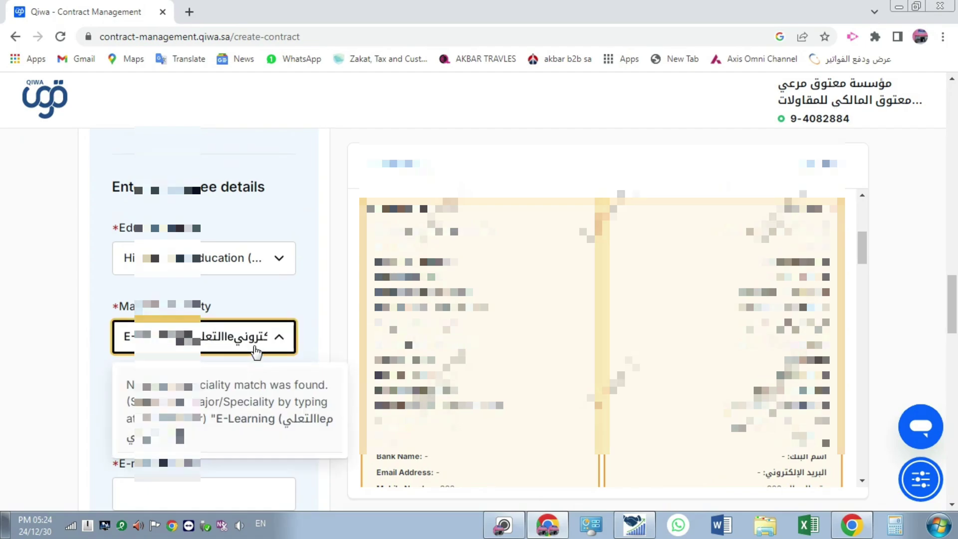
key("BackSpace")
key("BackSpace")
key("BackSpace")
left_click(269, 367)
- Fill in the employee's phone number, saved e-mail address, and second saved IBAN (Al Rajhi Bank)
scroll(250, 360, "down", 1)
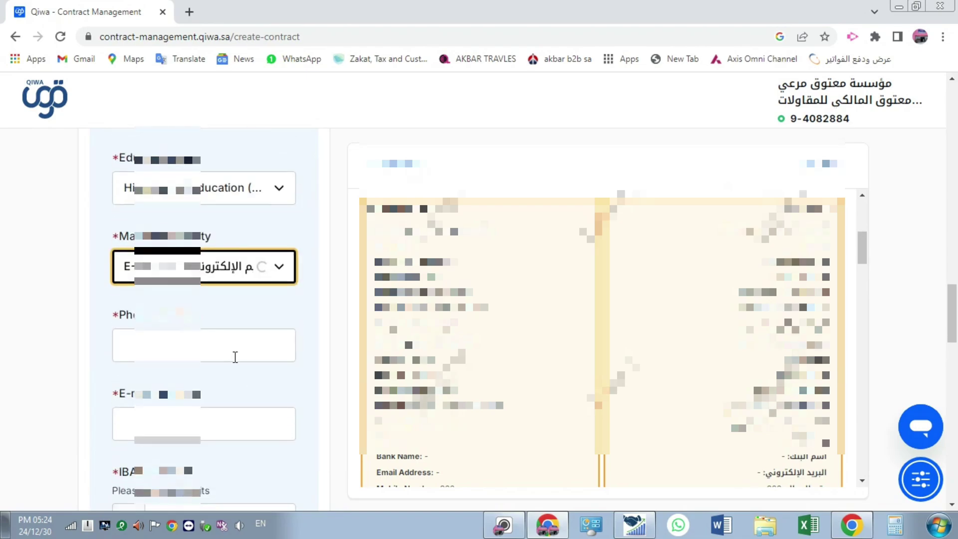
left_click(230, 351)
type("05")
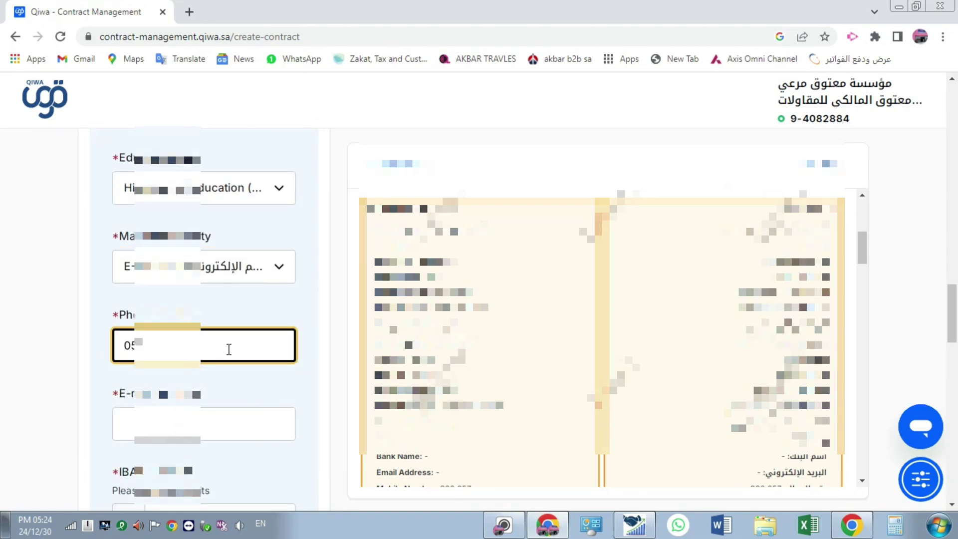
type("201")
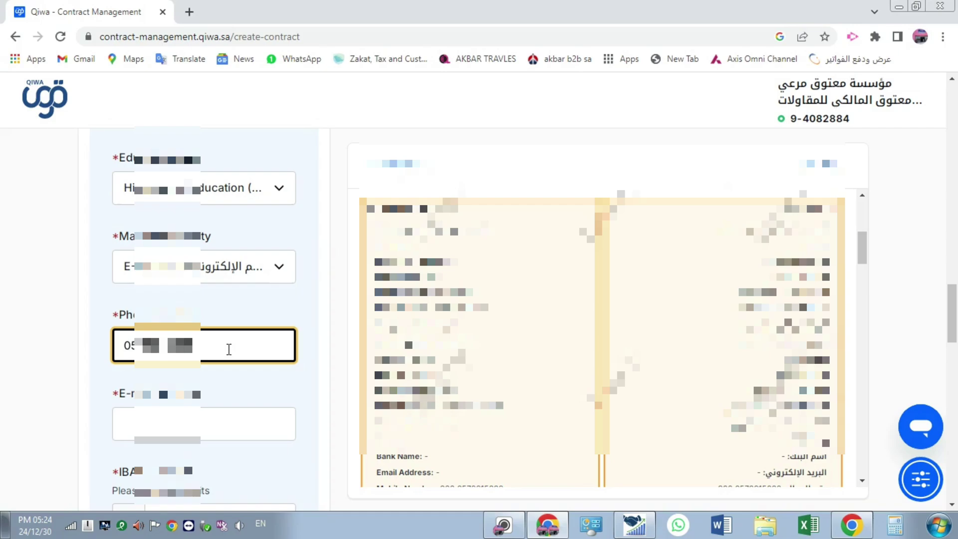
left_click(203, 422)
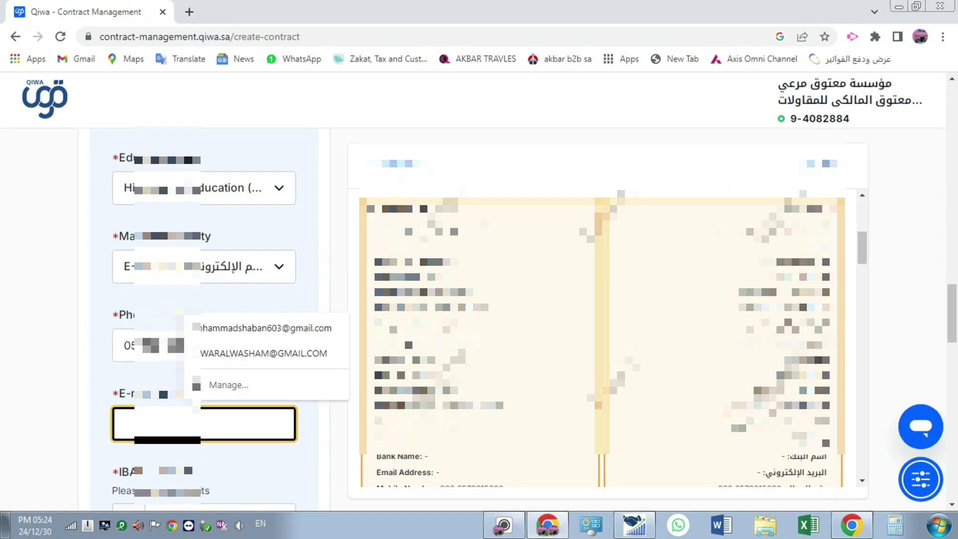
left_click(253, 327)
scroll(310, 361, "down", 2)
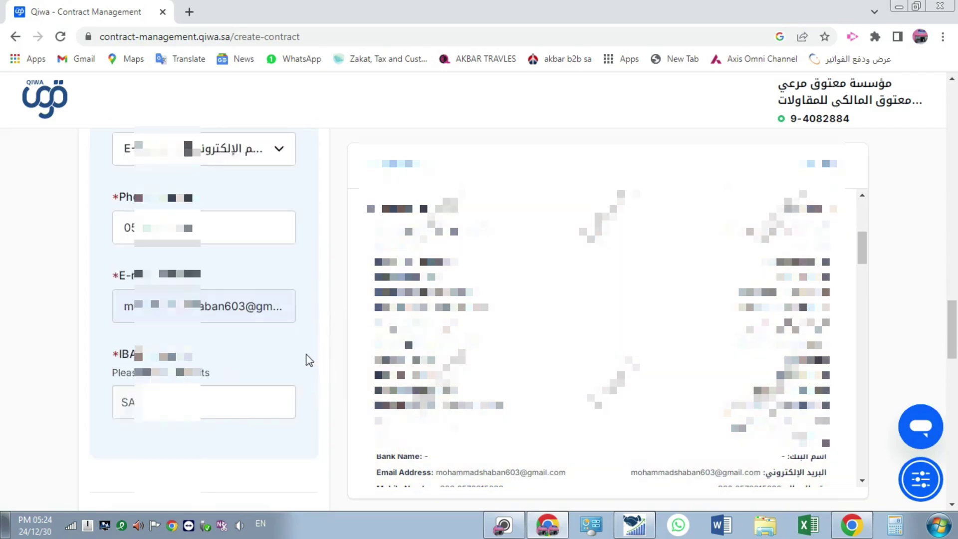
left_click(209, 385)
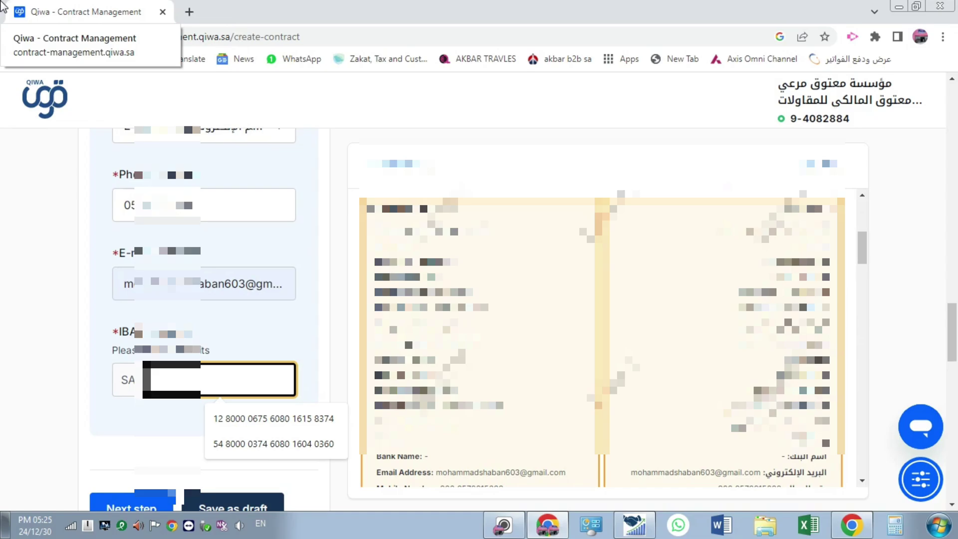
left_click(248, 449)
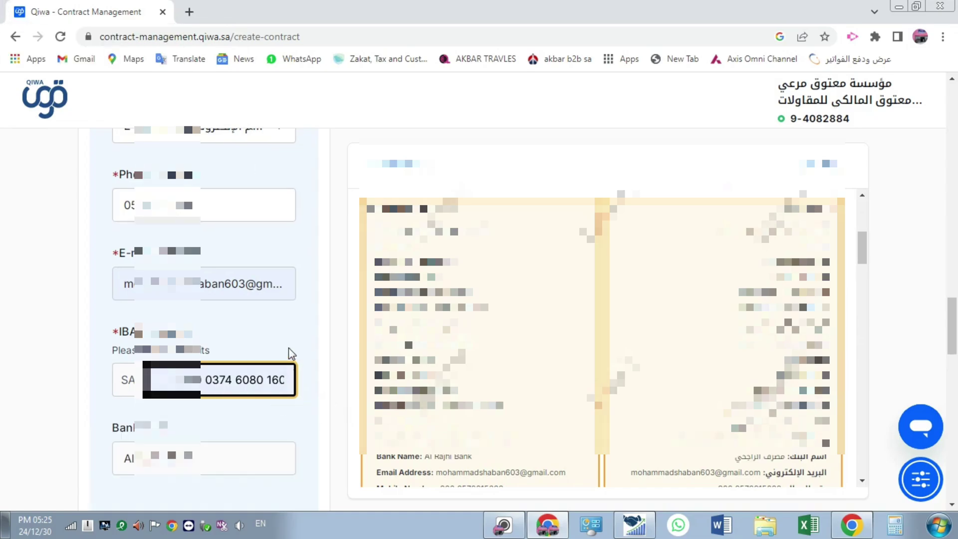
left_click(280, 379)
scroll(279, 379, "down", 4)
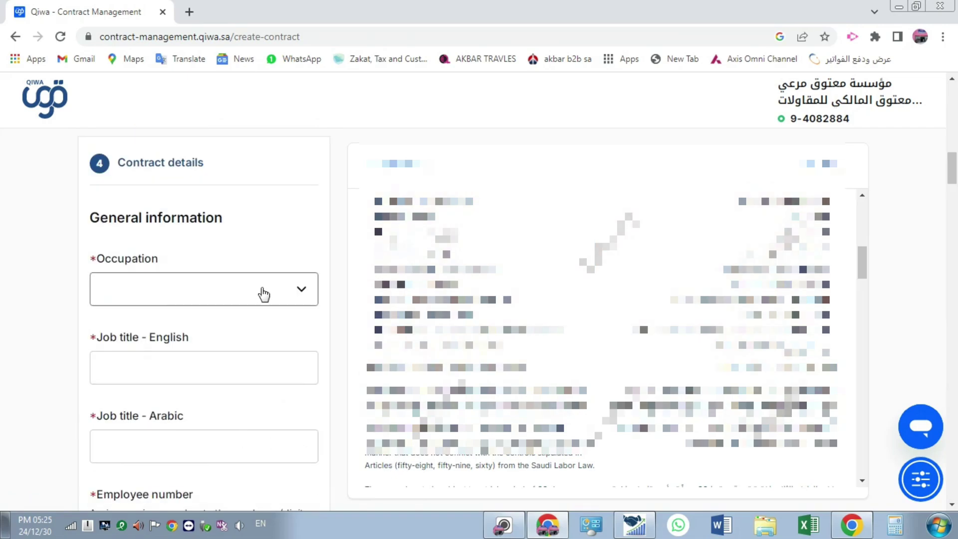
- Search 'محاسب' and set the occupation to Accountant
left_click(264, 295)
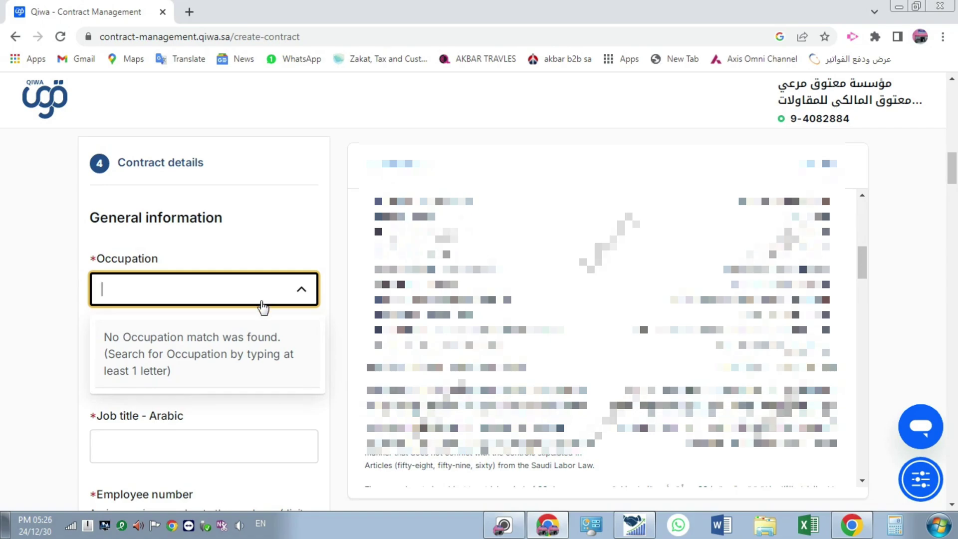
type("m")
type("ج")
key("BackSpace")
type("م")
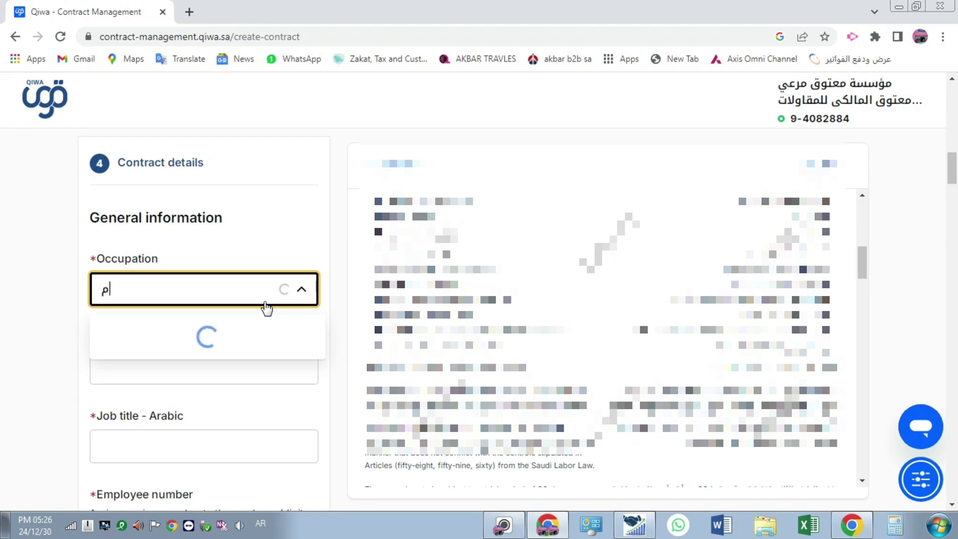
type("حاسب")
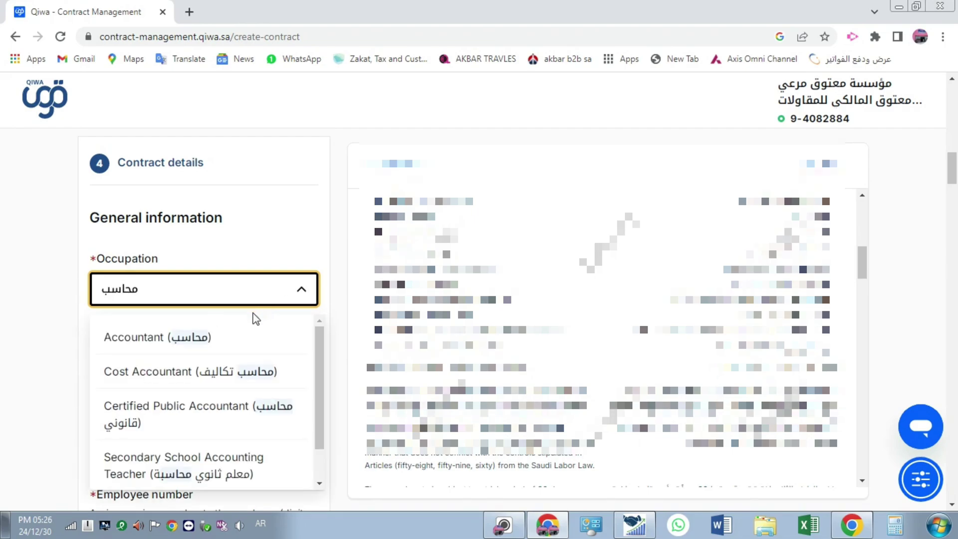
left_click(255, 352)
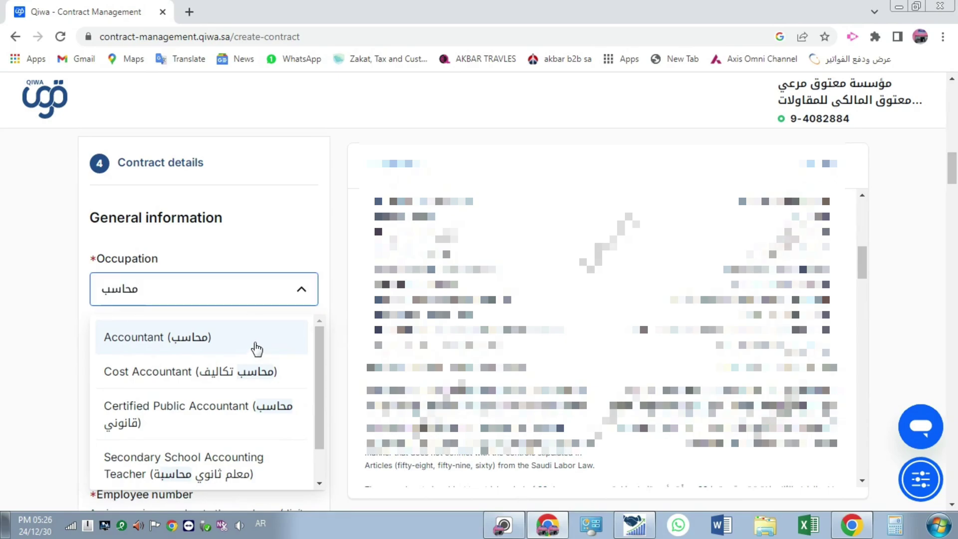
- Enter job titles 'cashier' and 'كاشير' and employee number 2
left_click(184, 368)
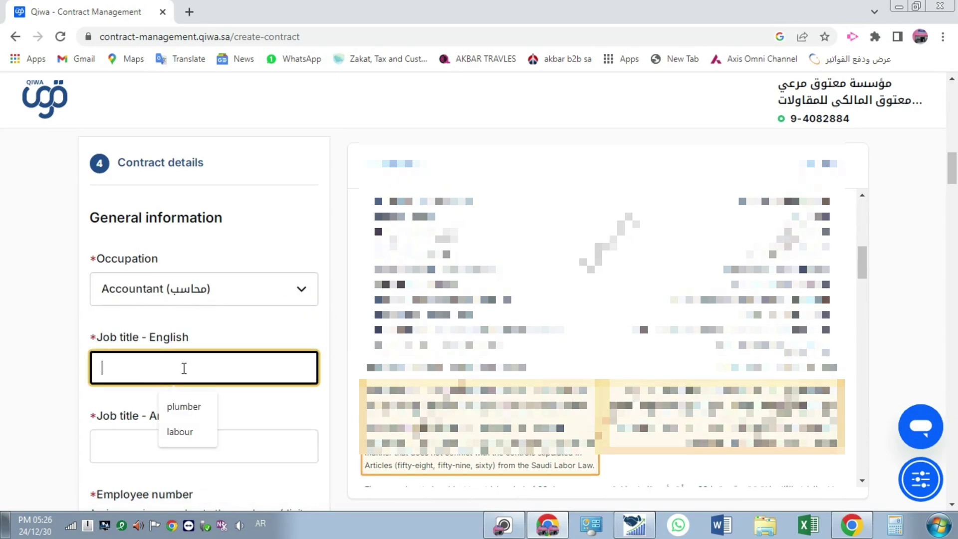
scroll(205, 229, "down", 3)
key("alt+shift")
type("ca")
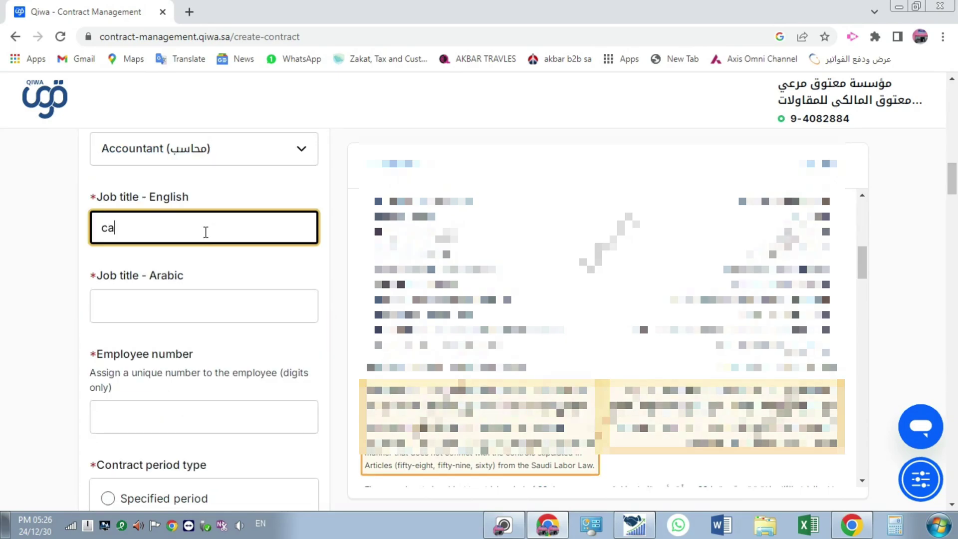
type("sh")
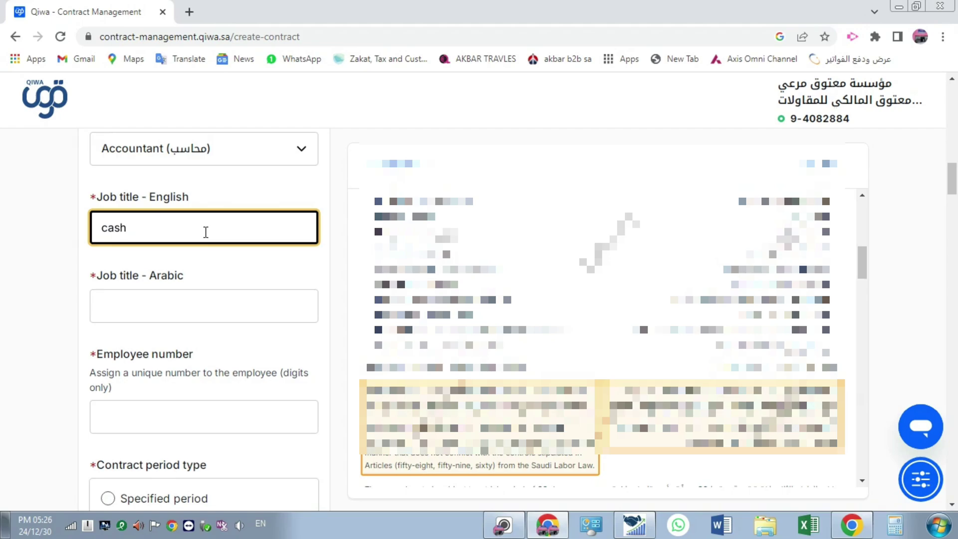
type("ier")
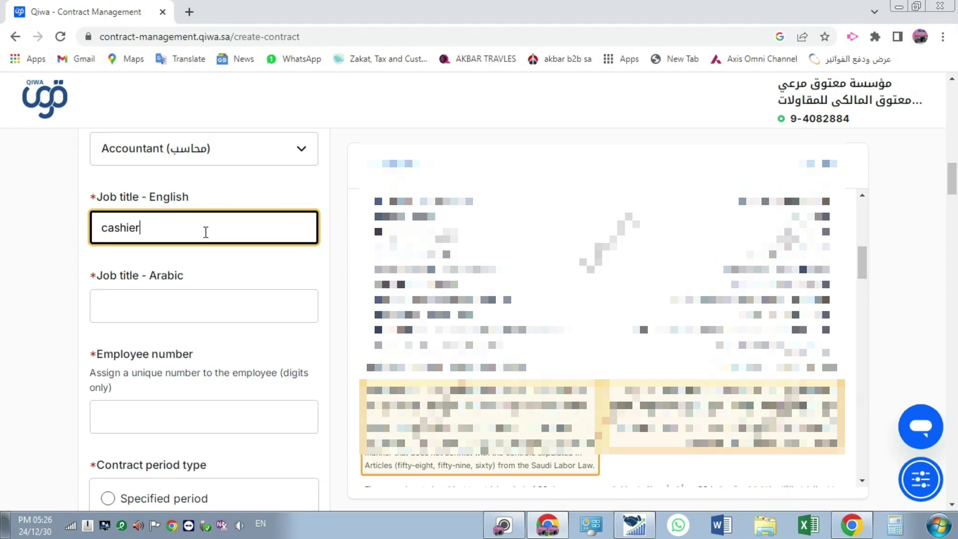
key("Tab")
key("alt+shift")
type("كا")
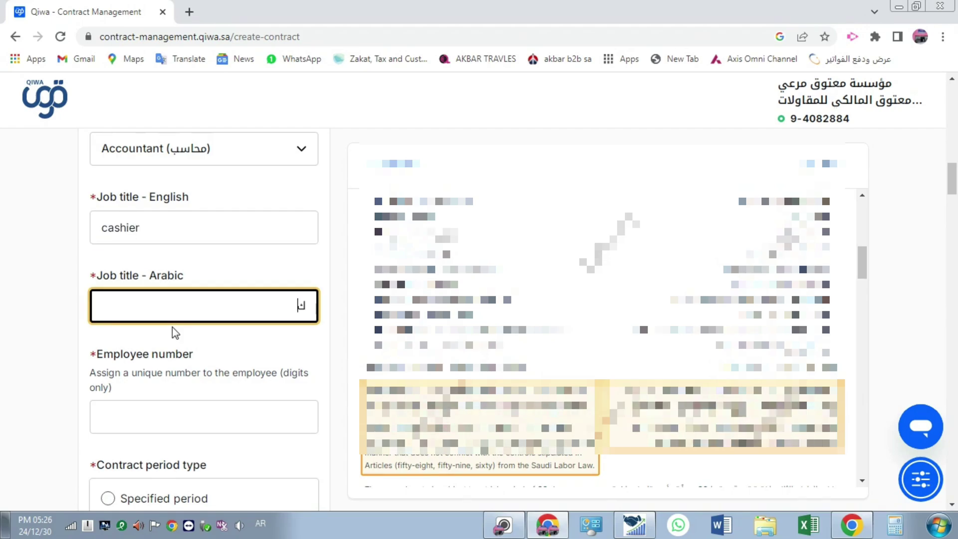
type("شير")
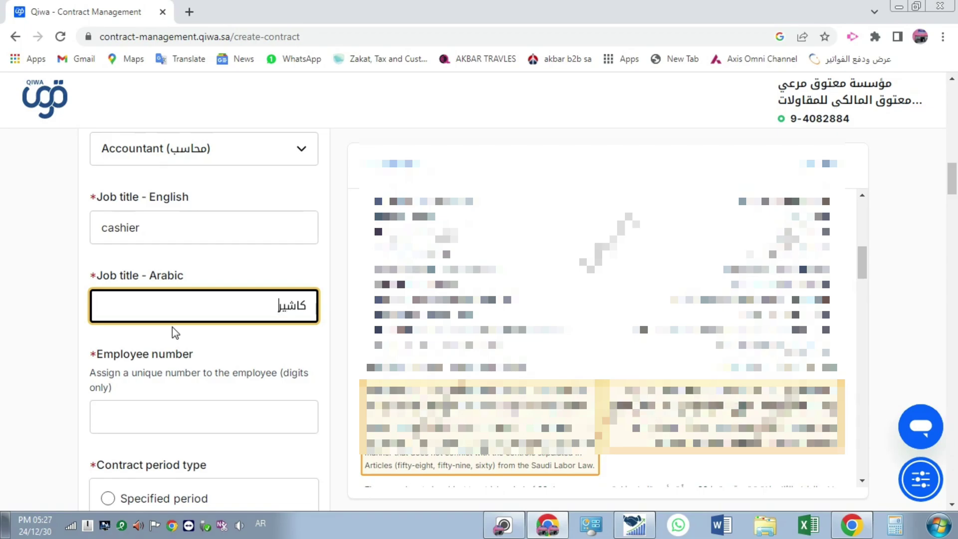
scroll(256, 389, "down", 1)
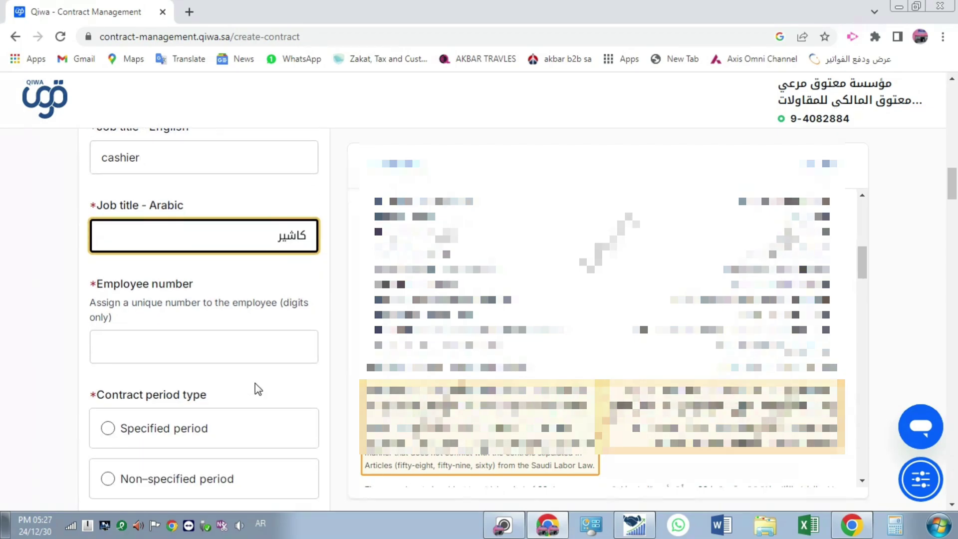
left_click(219, 348)
type("2")
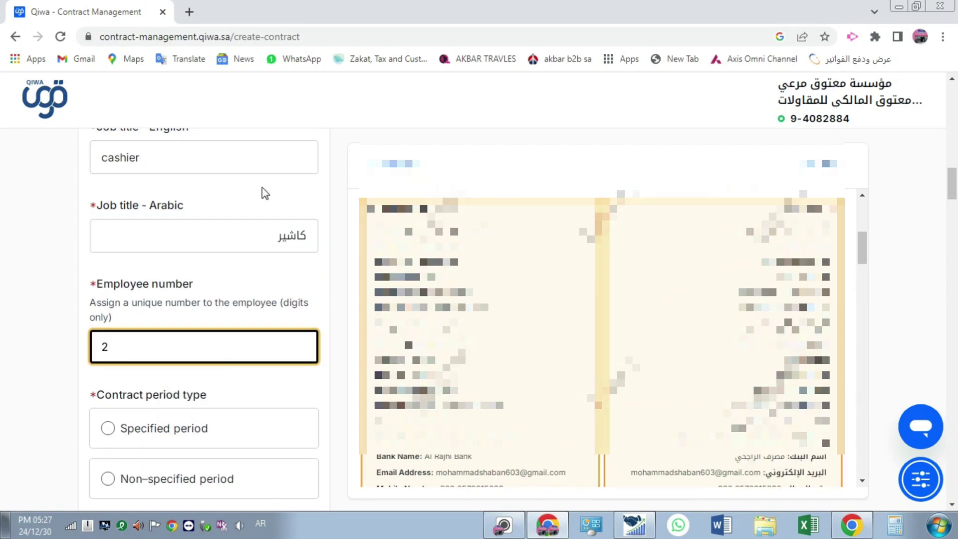
left_click(238, 259)
scroll(225, 313, "down", 2)
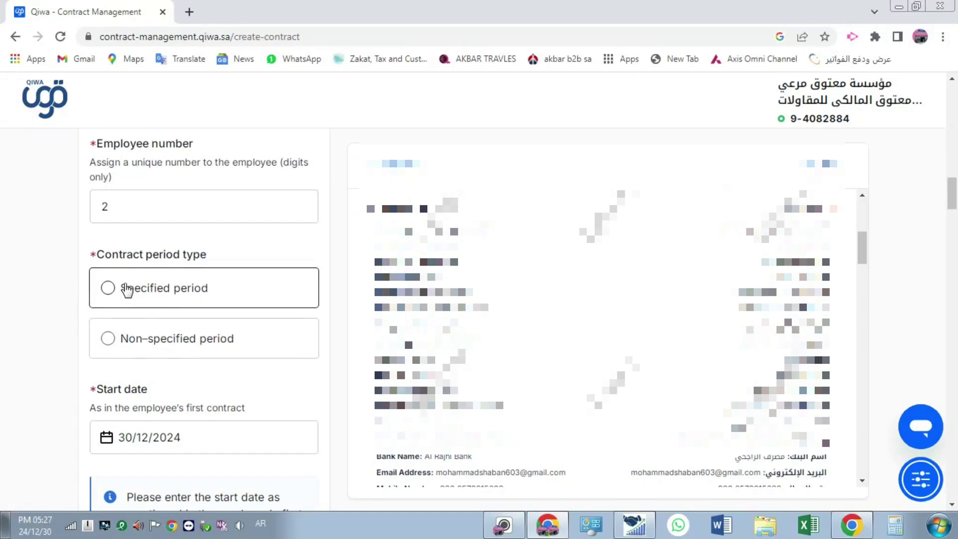
- Make the contract non-specified period with a 60-day notice period
left_click(108, 338)
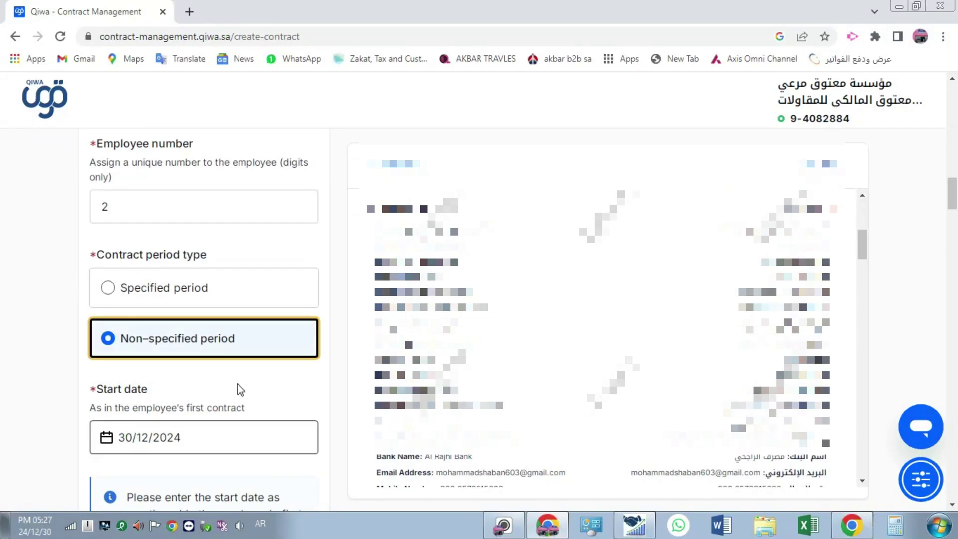
scroll(240, 389, "down", 2)
scroll(238, 385, "down", 4)
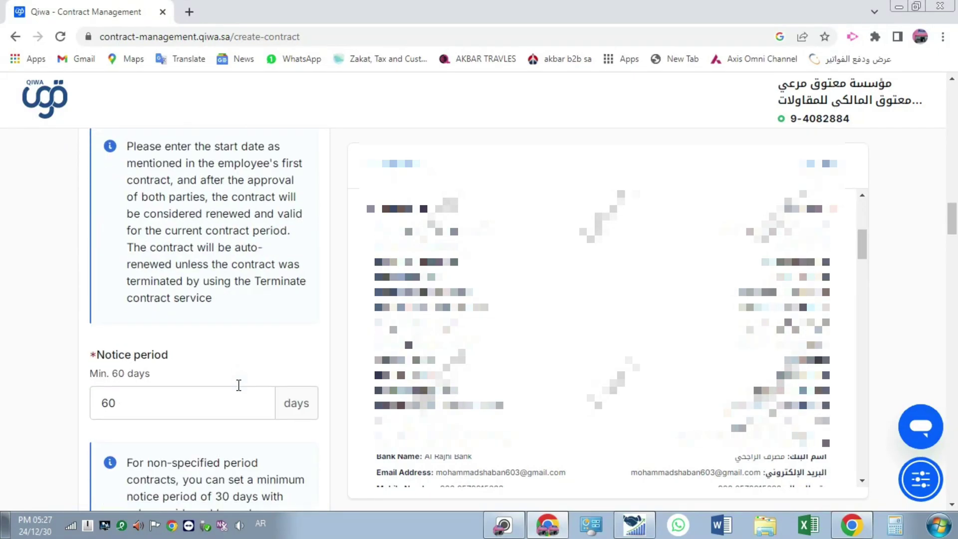
left_click(209, 343)
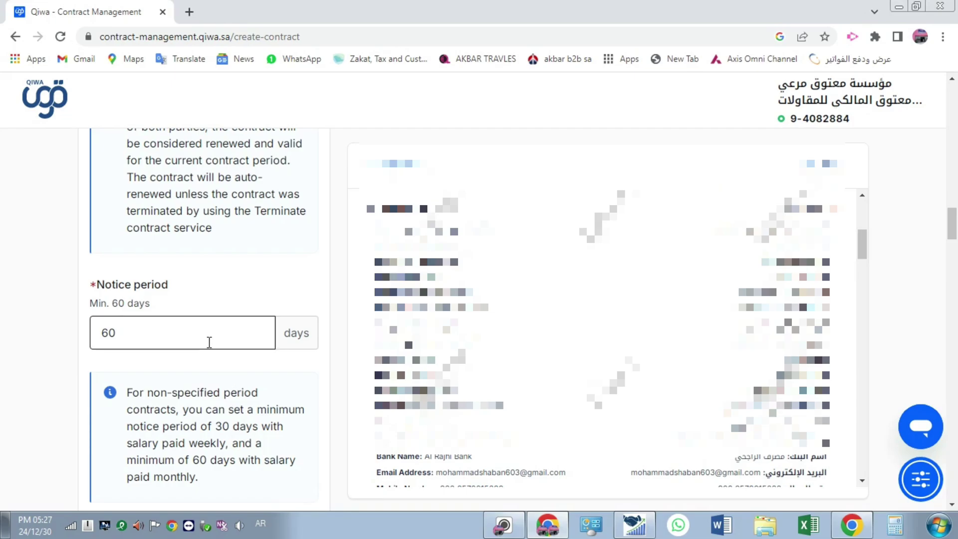
left_click_drag(205, 340, 97, 347)
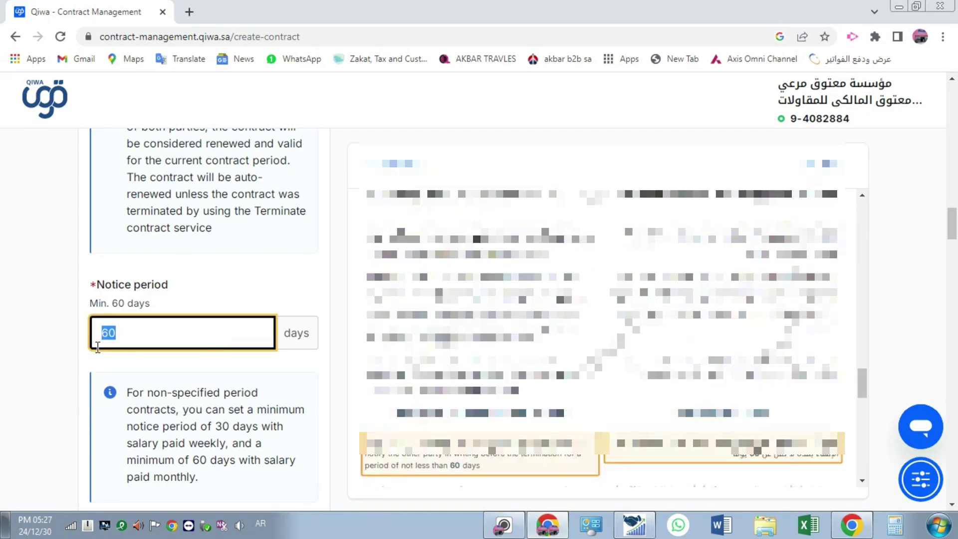
type("30")
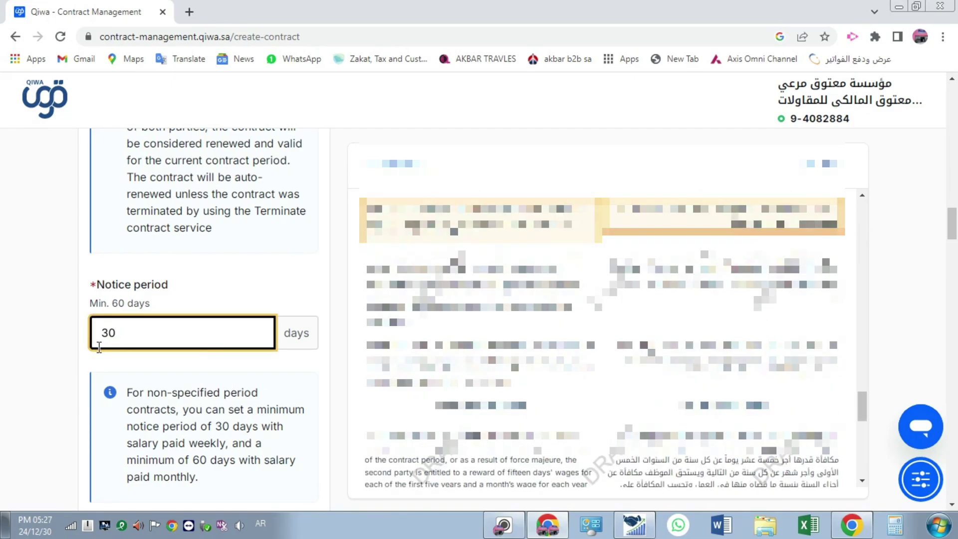
key("BackSpace")
key("BackSpace")
type("60")
left_click(283, 267)
- Set the working time to Part-time contract
scroll(283, 267, "down", 6)
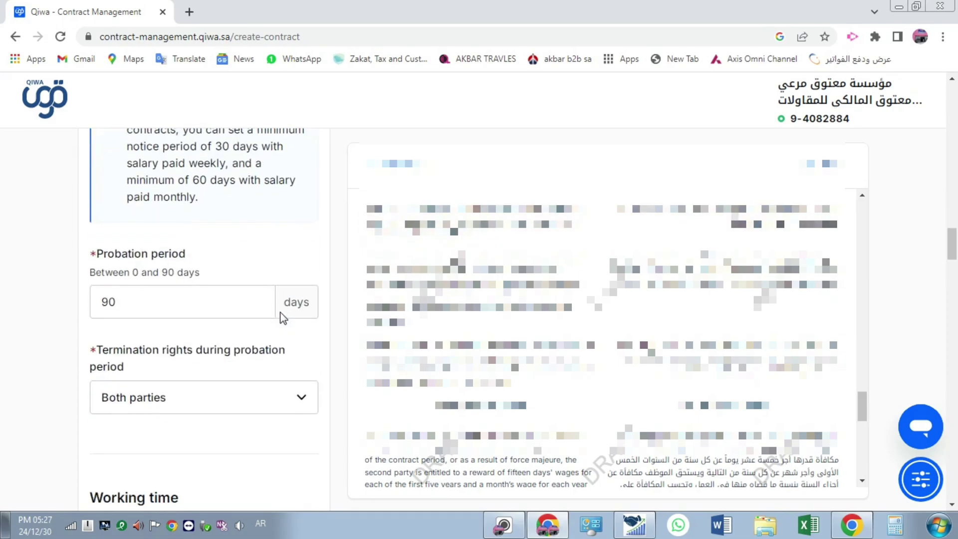
scroll(283, 385, "down", 3)
scroll(283, 386, "up", 1)
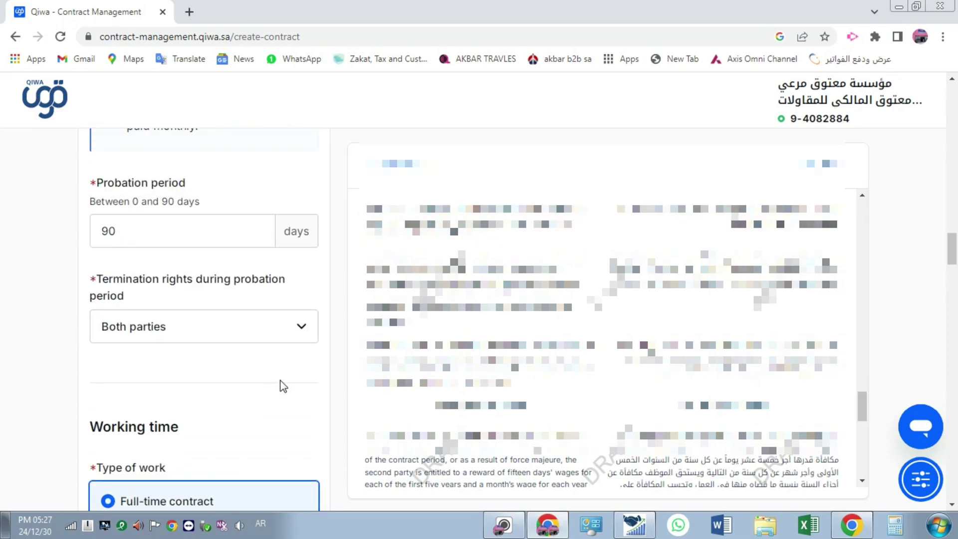
scroll(262, 348, "down", 3)
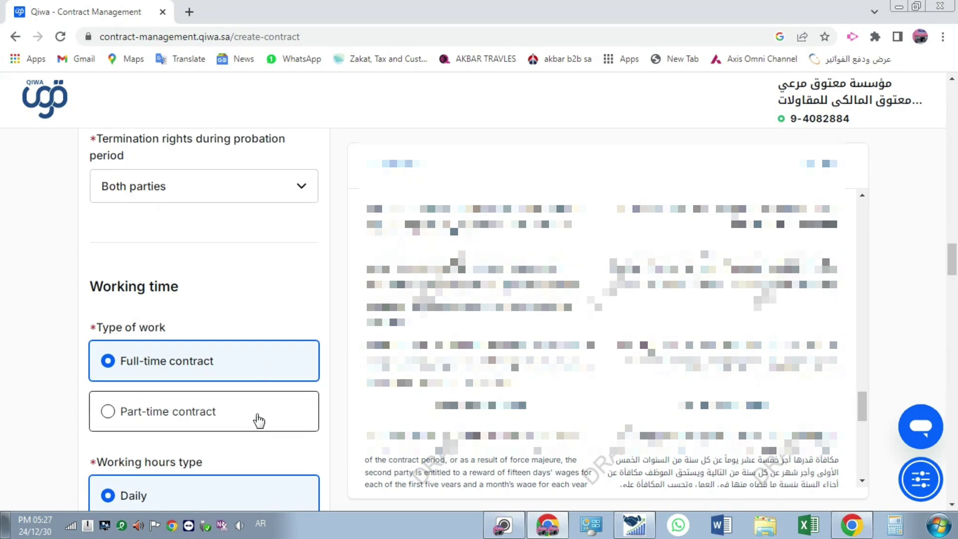
scroll(250, 349, "down", 3)
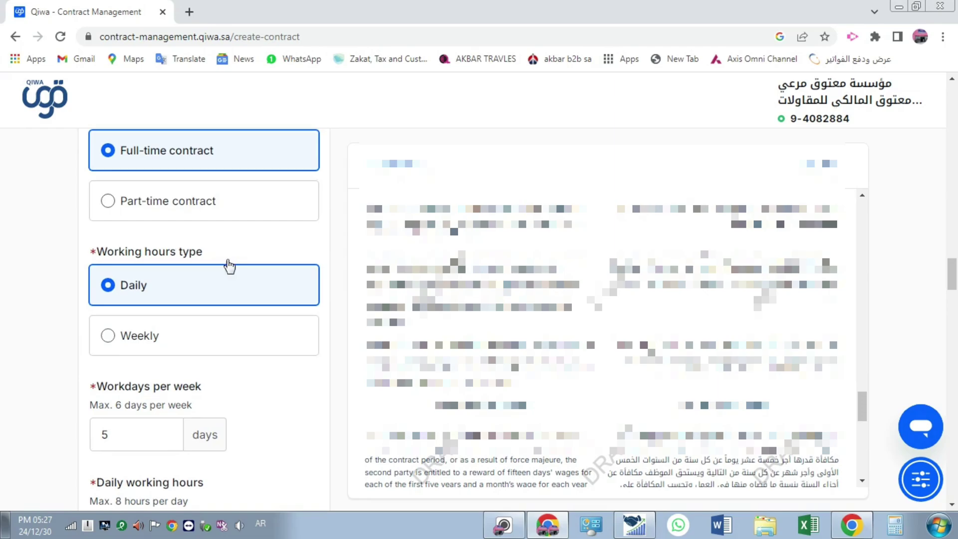
left_click(225, 210)
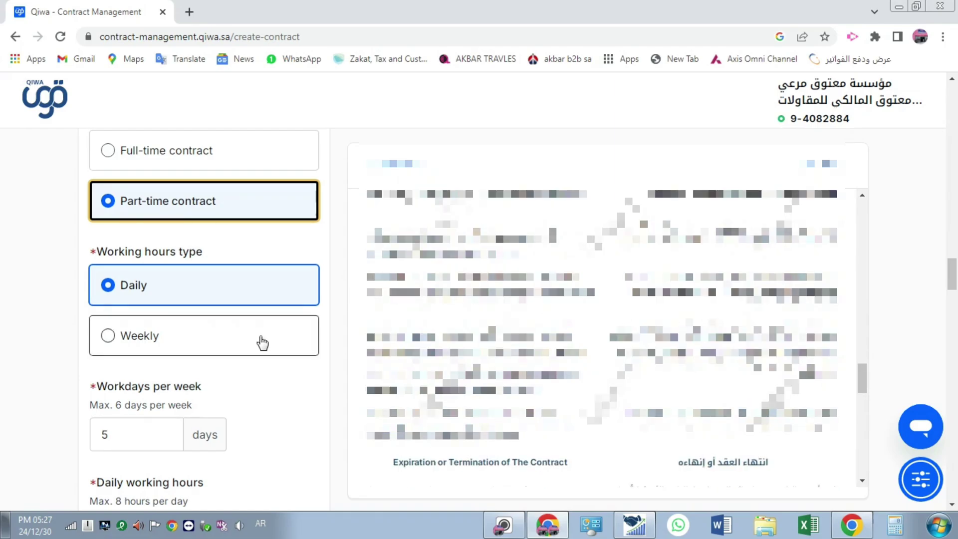
scroll(262, 342, "down", 10)
- Reopen the employee details and replace the employee's phone number
scroll(262, 342, "up", 15)
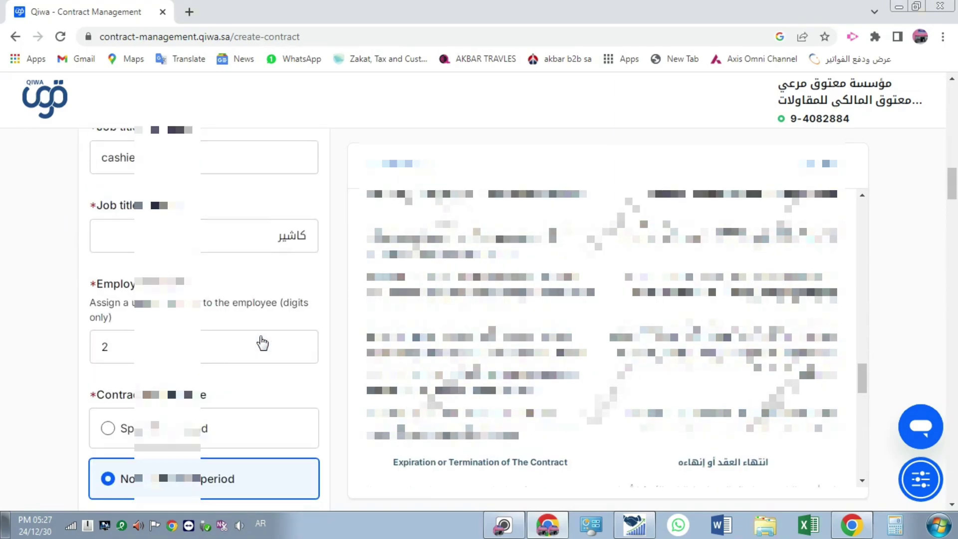
scroll(262, 344, "up", 5)
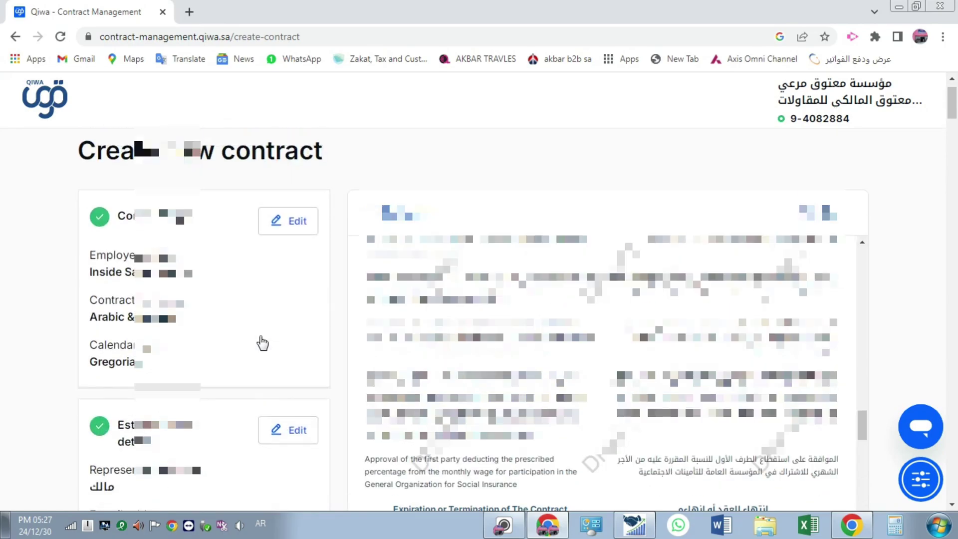
scroll(261, 342, "down", 10)
scroll(257, 358, "down", 4)
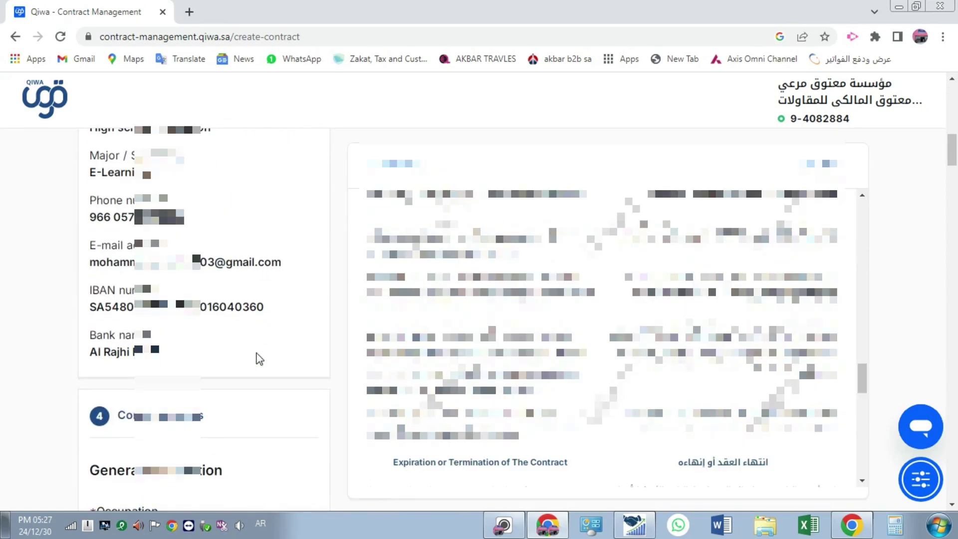
scroll(248, 353, "up", 8)
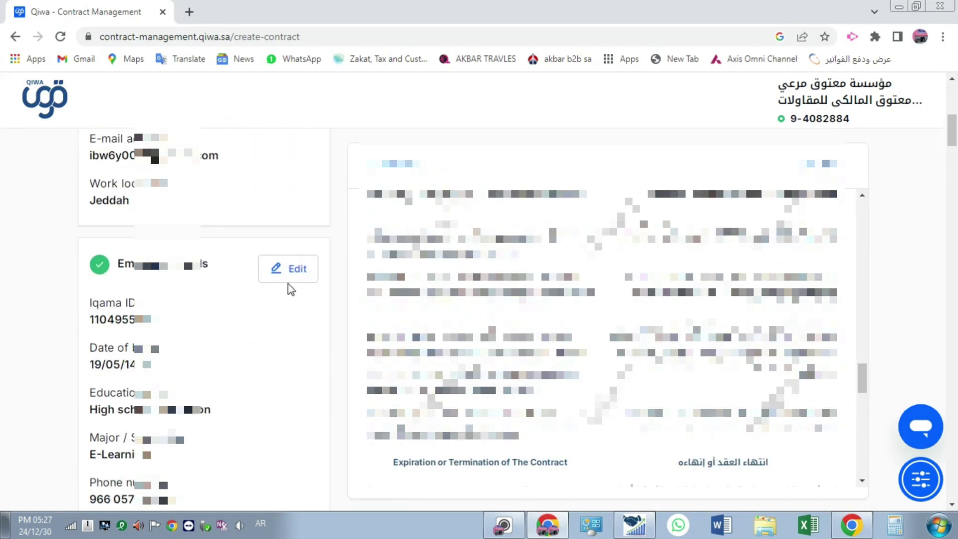
left_click(288, 283)
scroll(280, 314, "down", 10)
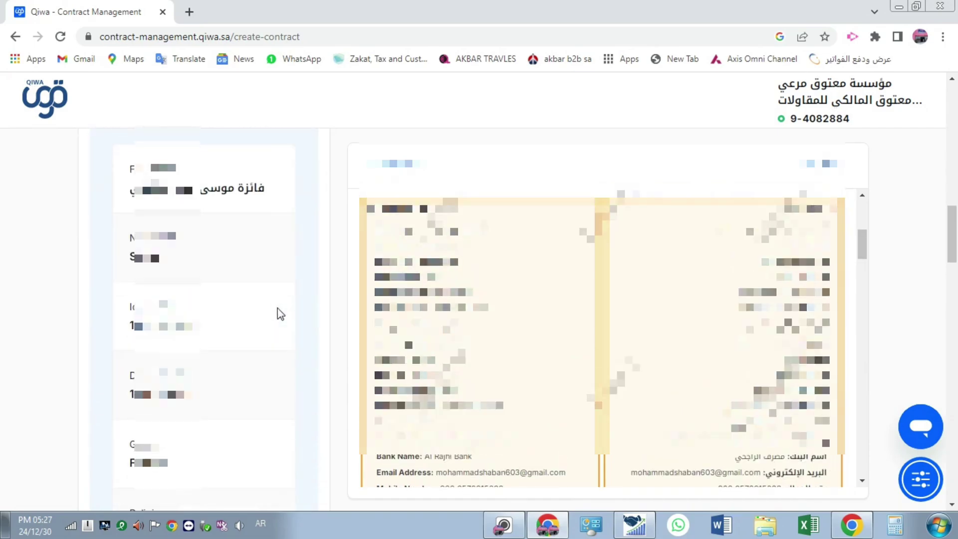
scroll(268, 352, "up", 5)
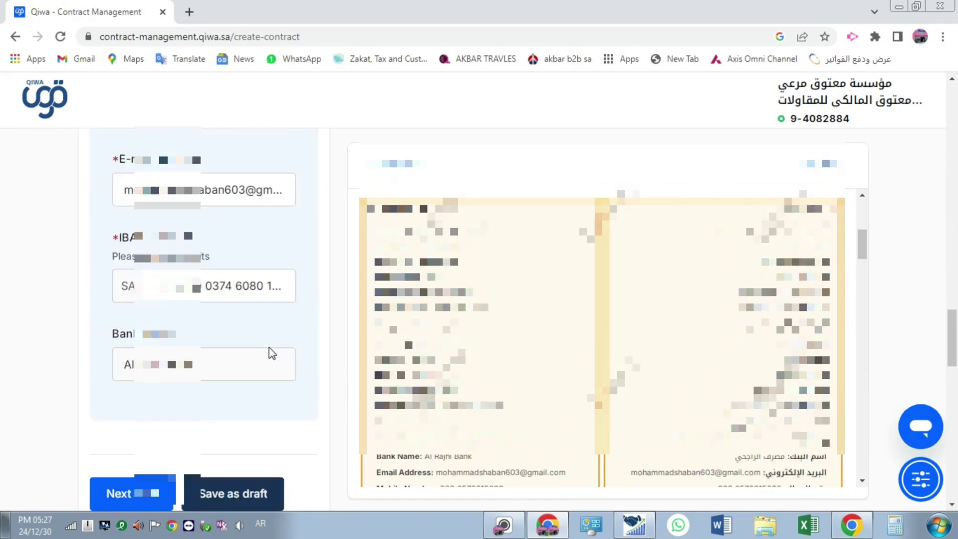
left_click(253, 211)
left_click_drag(252, 211, 116, 215)
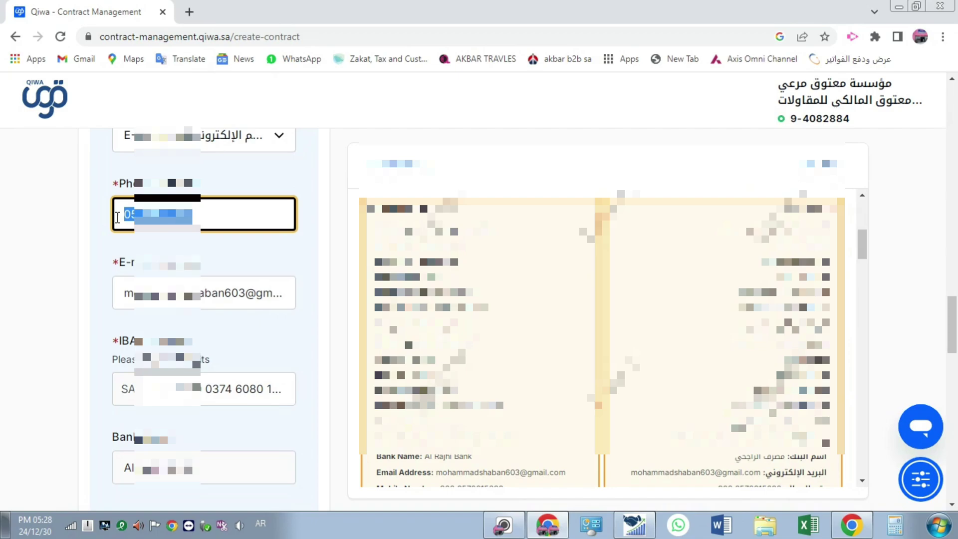
type("050084")
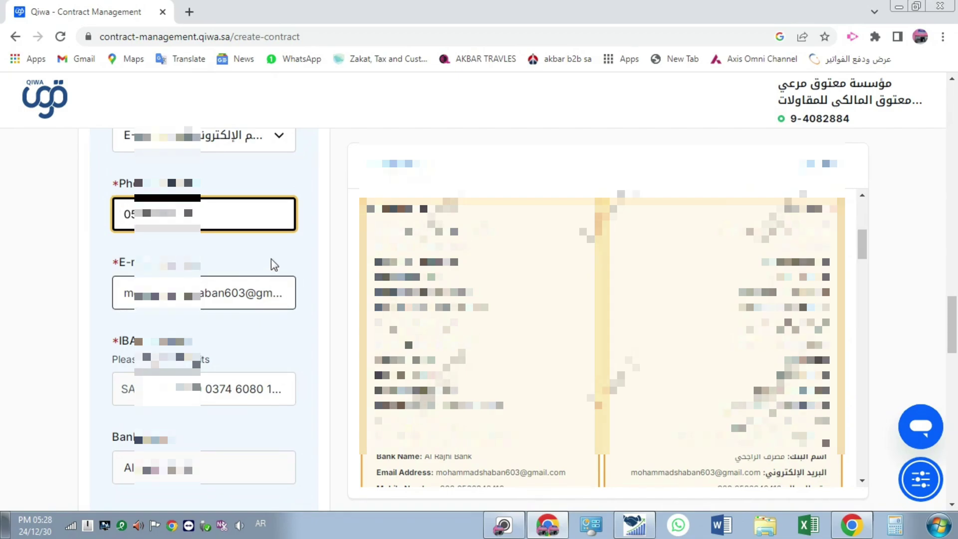
key("Tab")
- Replace the IBAN so the bank becomes Arab National Bank, then save and continue
triple_click(266, 384)
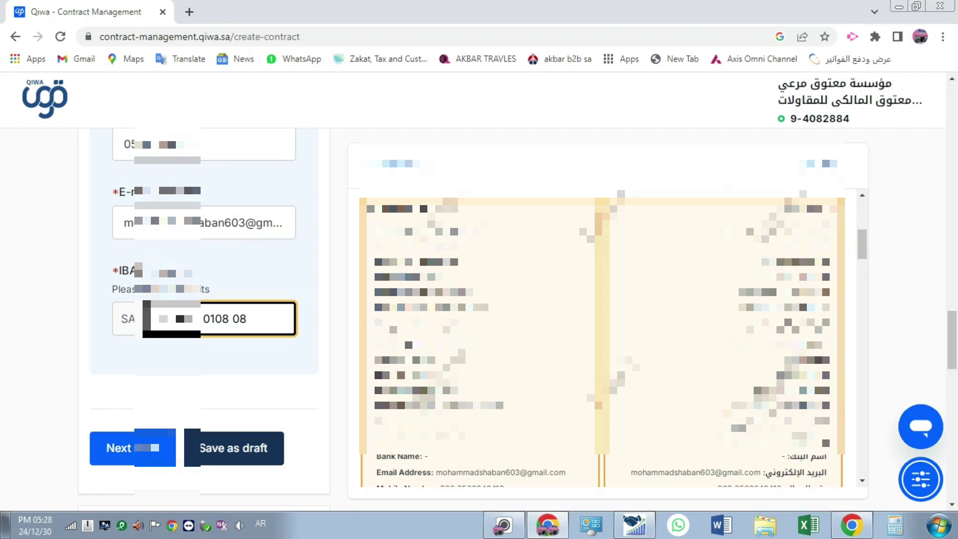
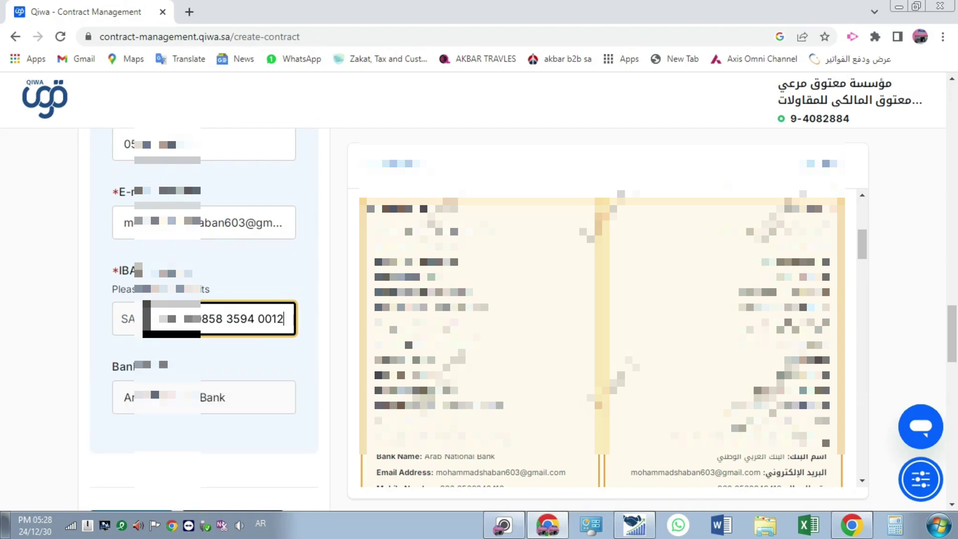
scroll(266, 378, "down", 2)
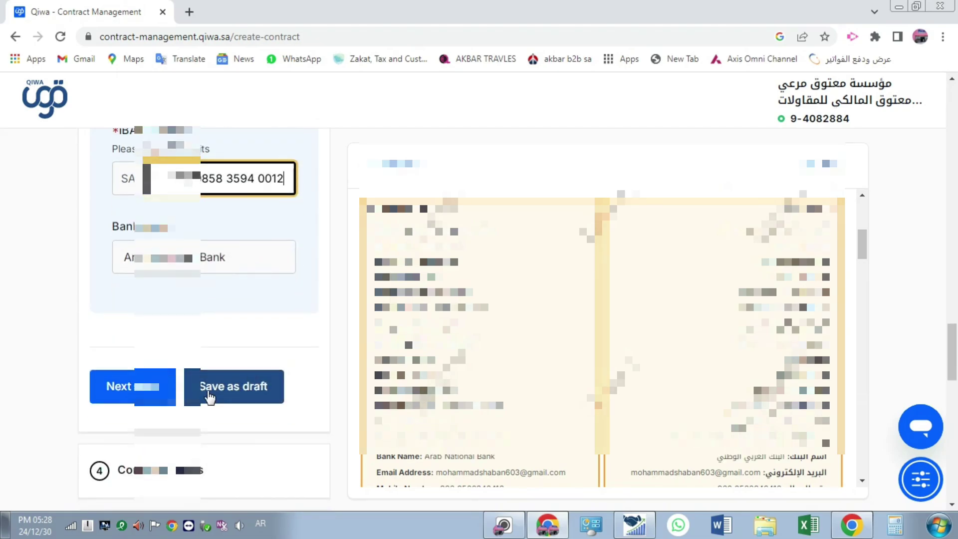
scroll(225, 399, "down", 1)
left_click(133, 314)
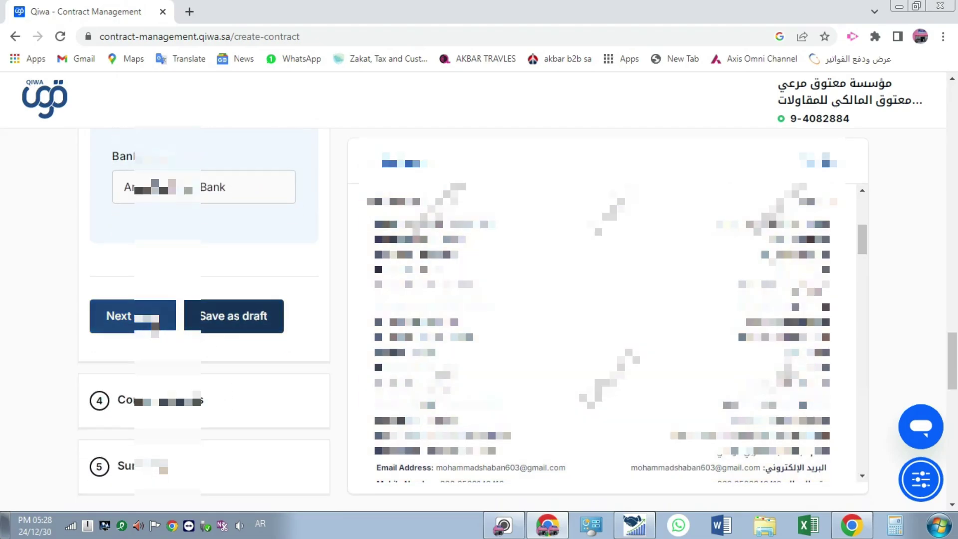
scroll(304, 406, "down", 3)
- Set the basic salary amount to 2000 SAR
left_click(194, 302)
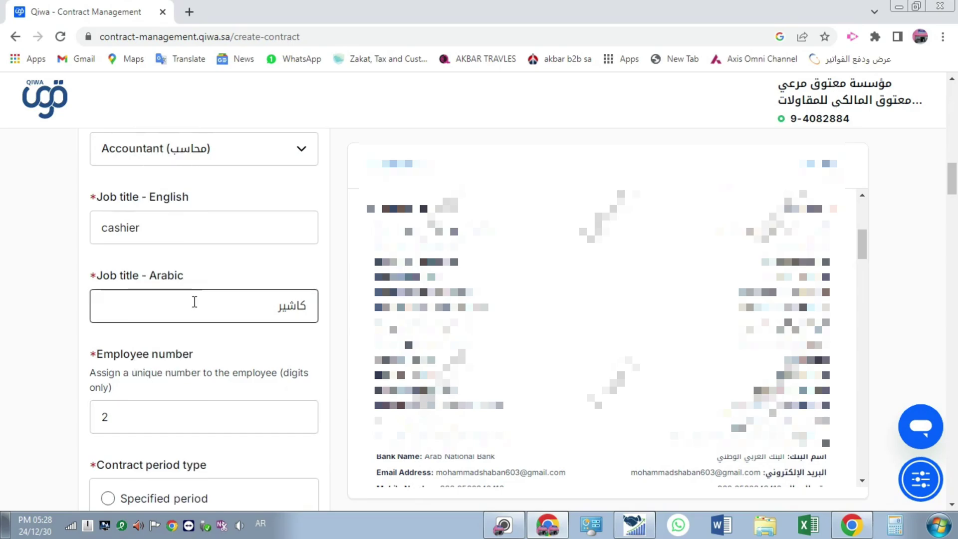
scroll(194, 335, "down", 13)
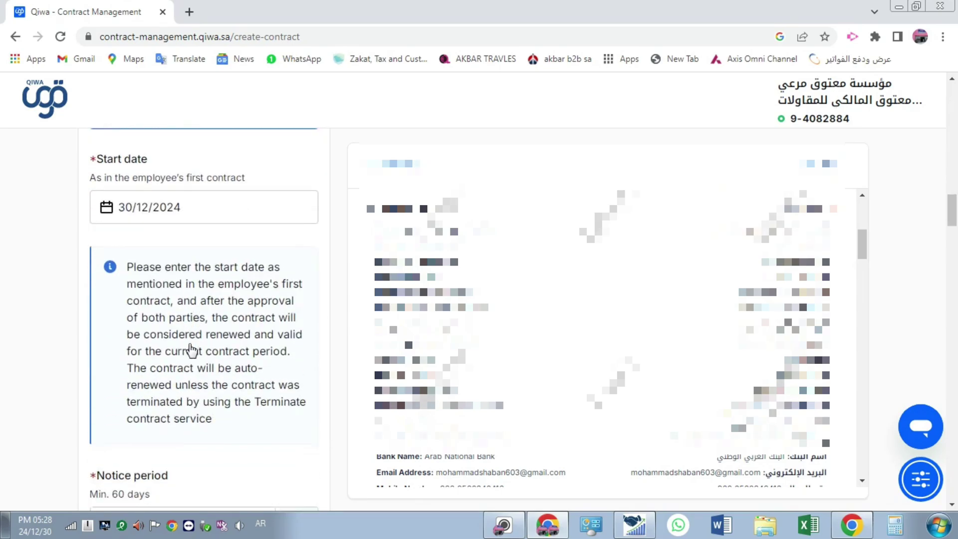
scroll(192, 351, "down", 14)
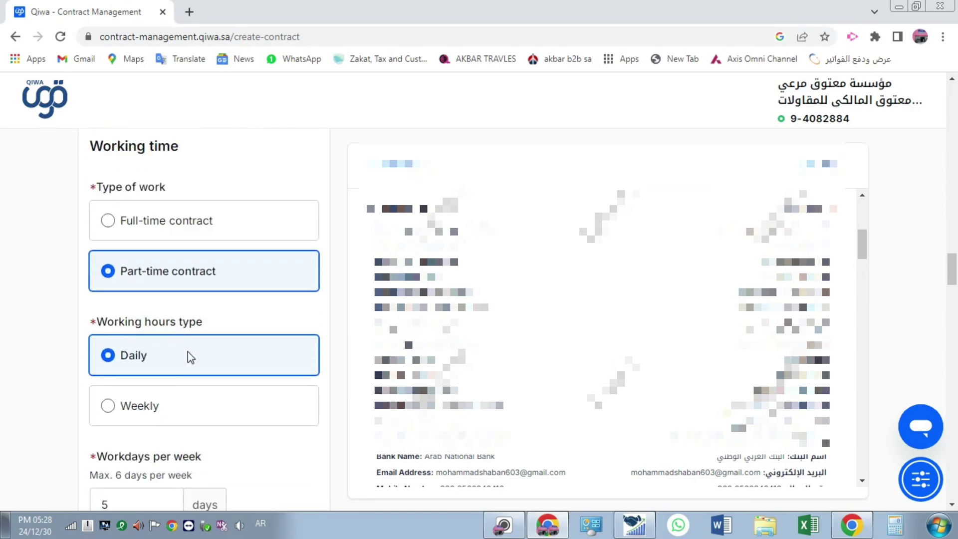
scroll(187, 358, "down", 1)
scroll(187, 360, "up", 5)
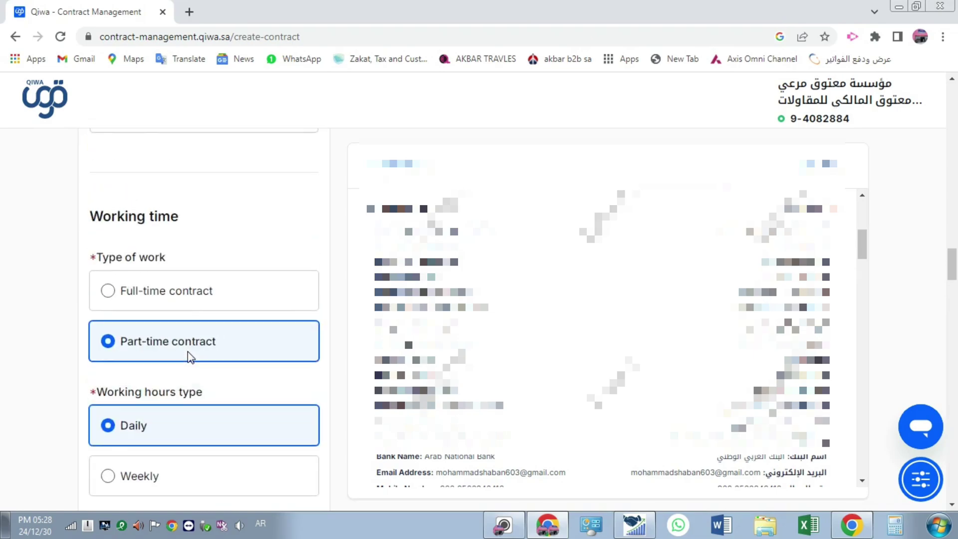
scroll(188, 357, "down", 16)
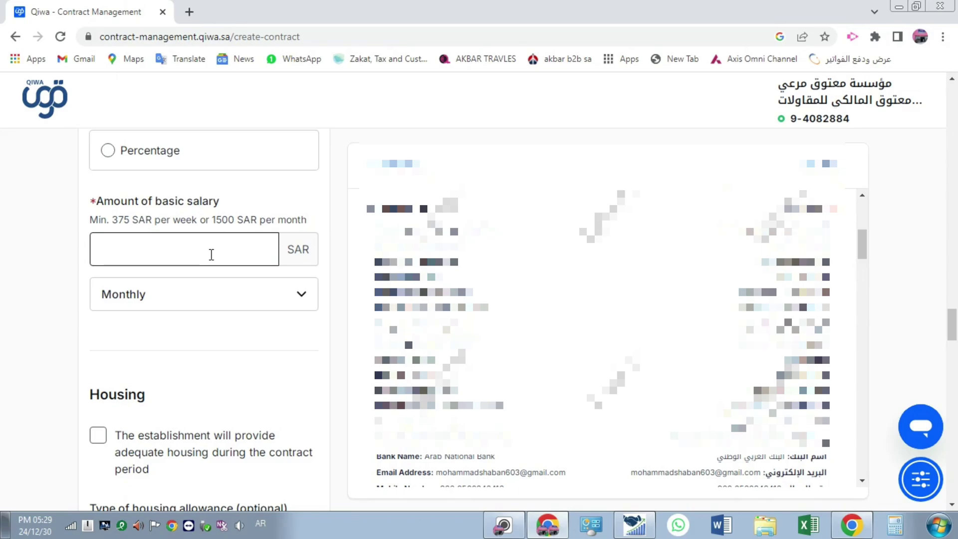
left_click(211, 255)
type("2000")
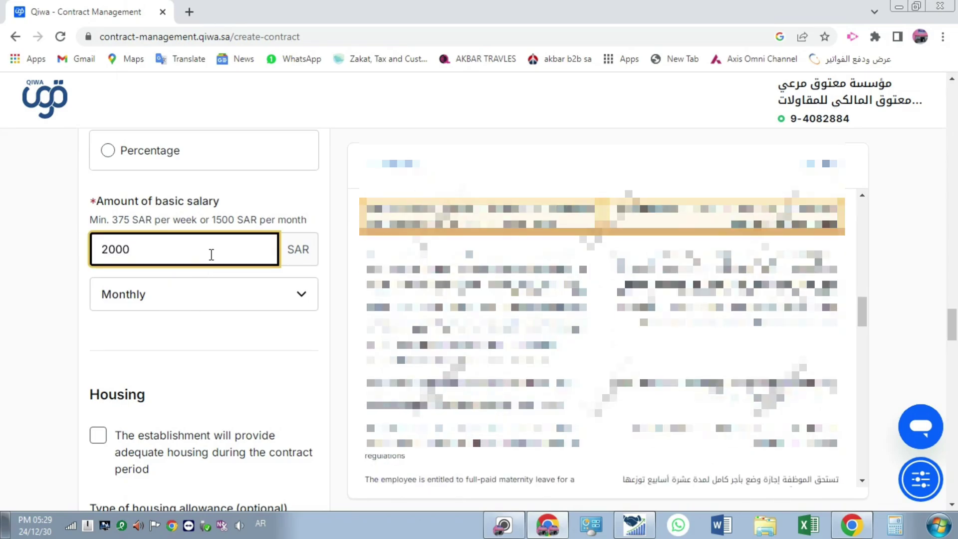
left_click(177, 337)
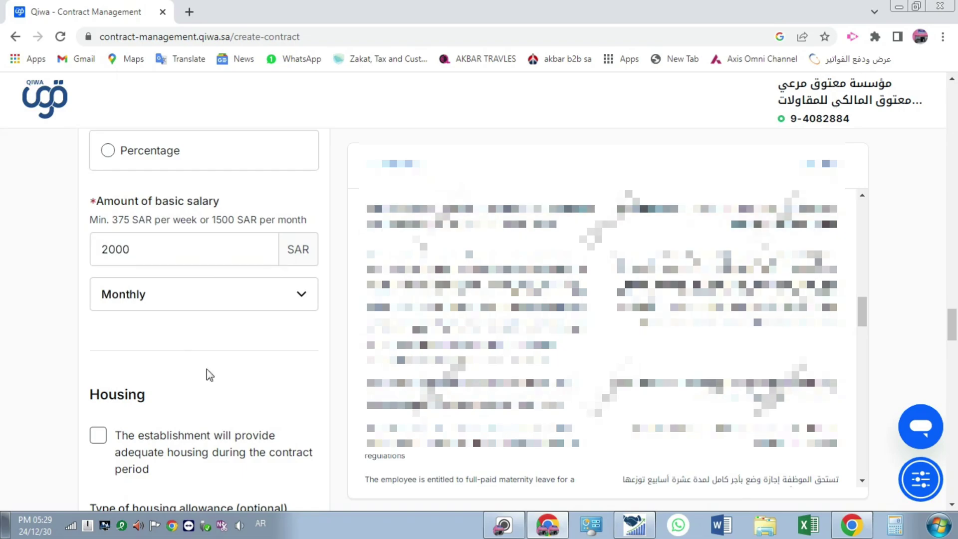
- Adjust the establishment-provided housing option and move on to the contract Summary step
scroll(235, 442, "down", 1)
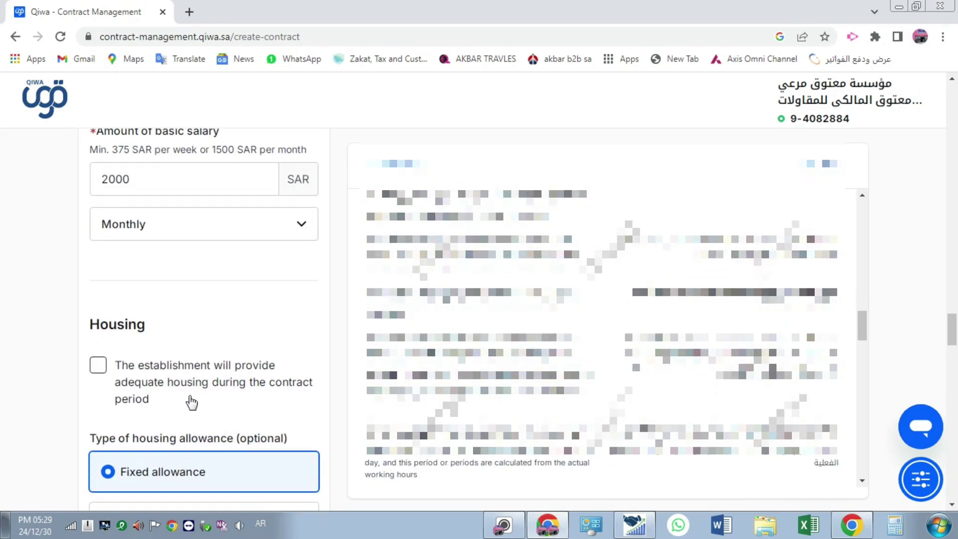
left_click(101, 370)
scroll(208, 374, "down", 2)
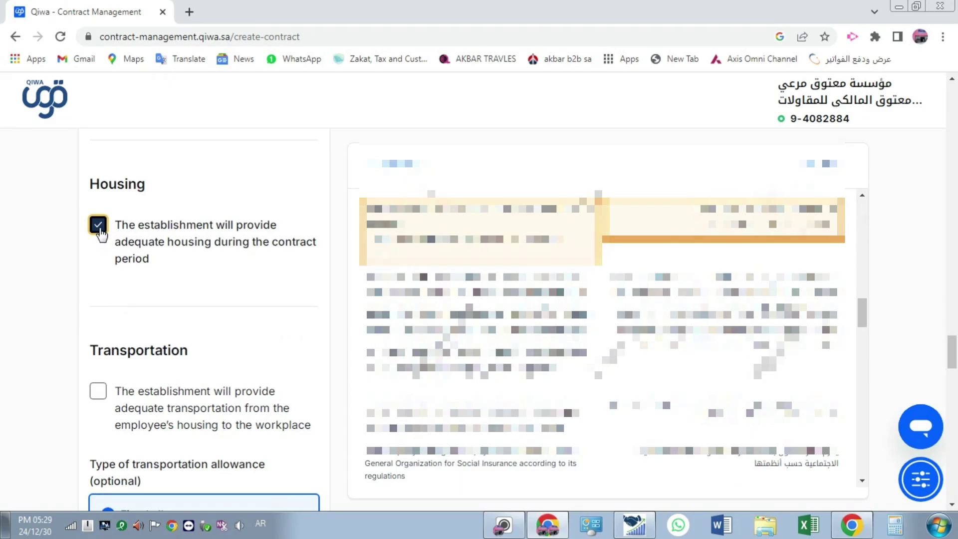
left_click(100, 234)
scroll(153, 309, "down", 2)
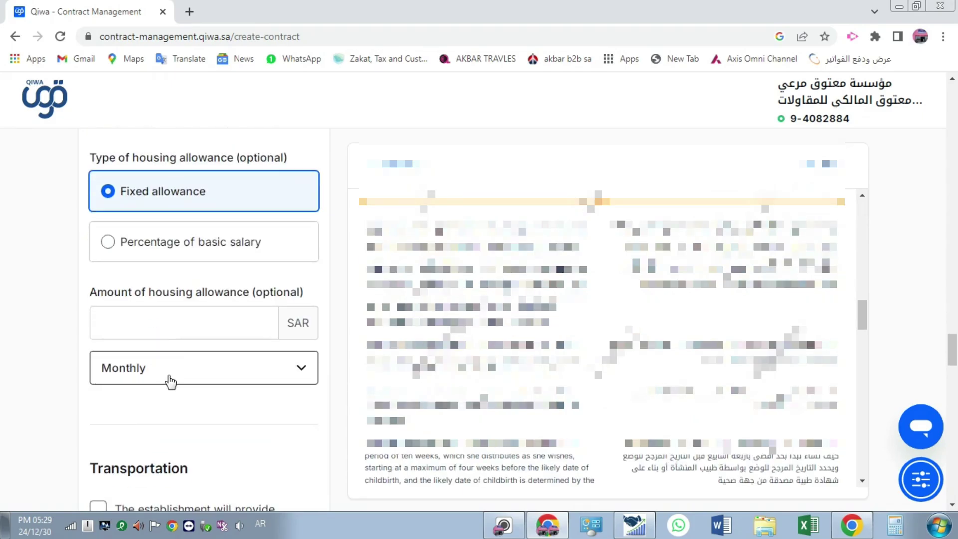
scroll(208, 370, "down", 2)
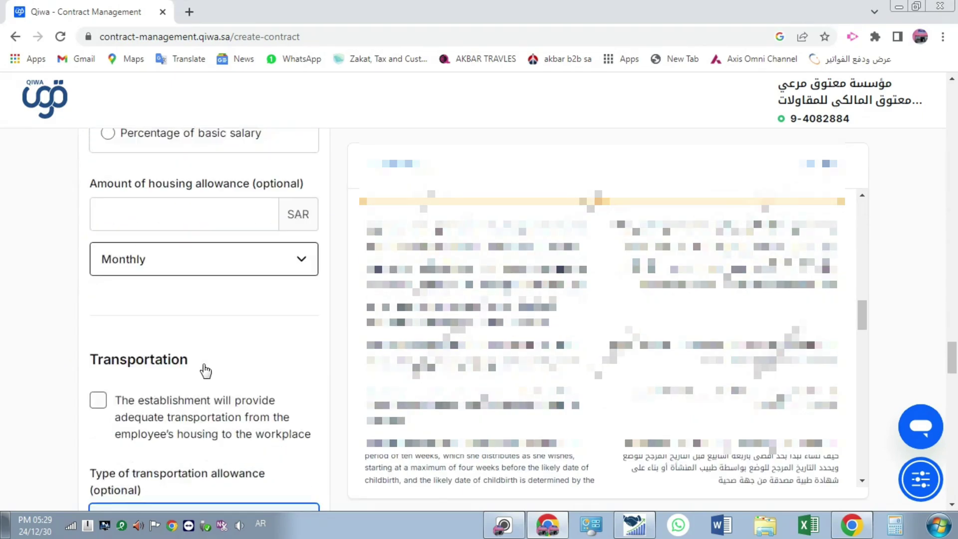
scroll(206, 370, "down", 4)
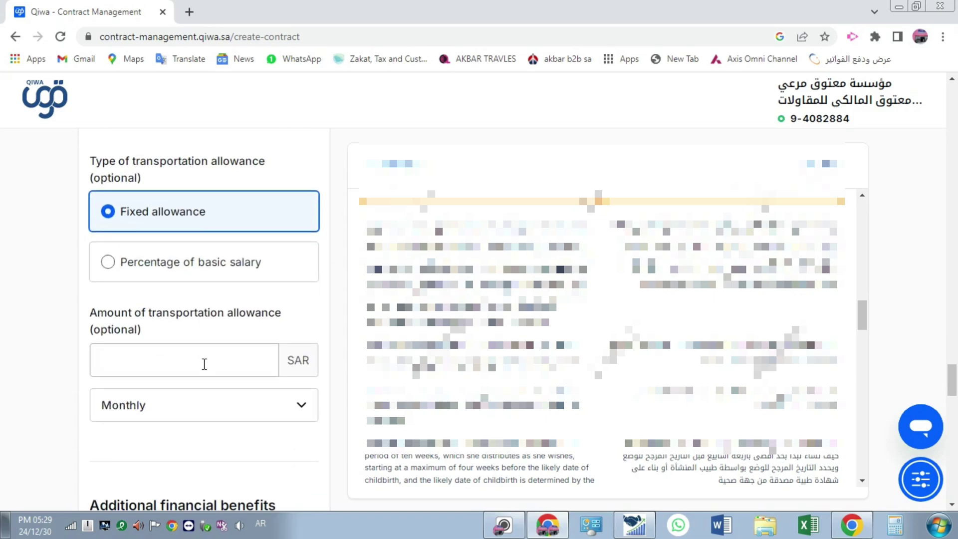
scroll(204, 364, "down", 8)
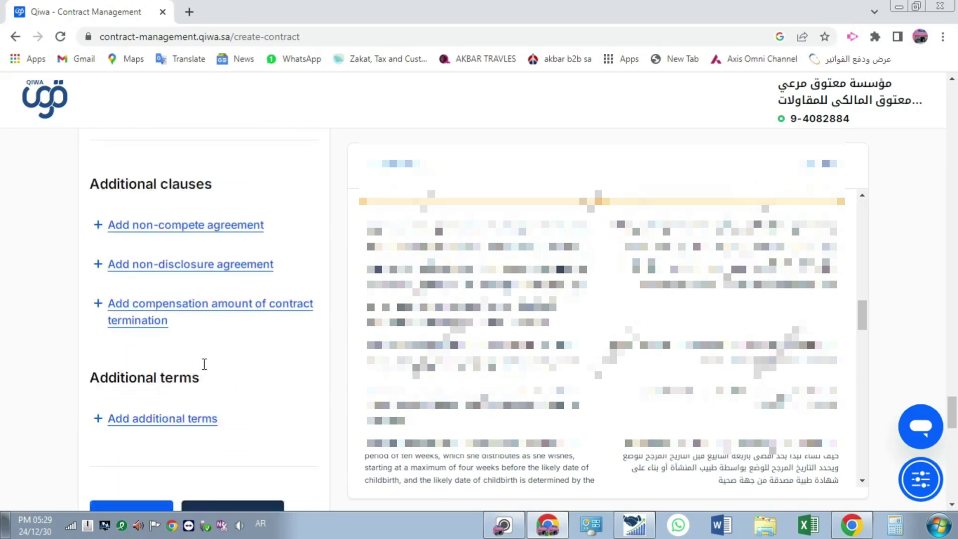
scroll(203, 365, "down", 2)
left_click(149, 277)
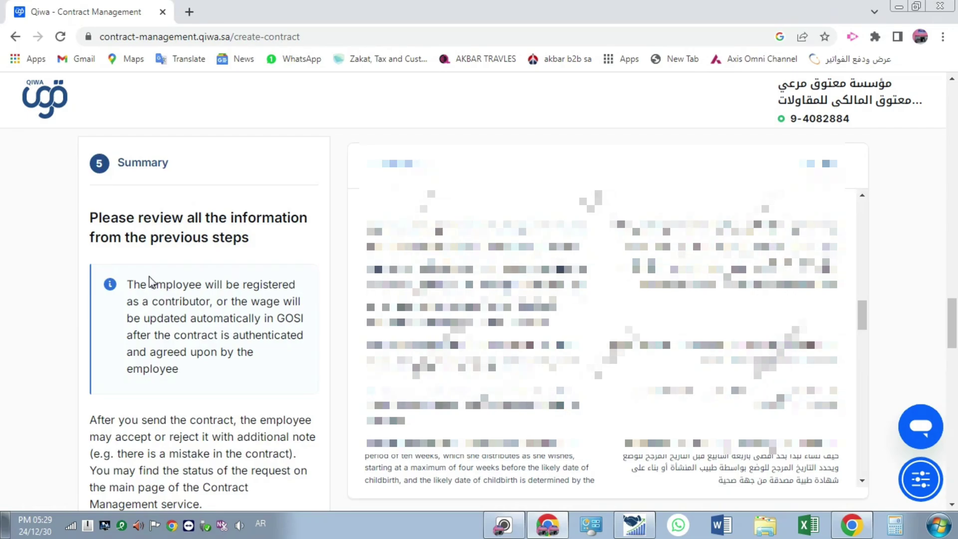
- Accept the Qiwa Platform Terms and Conditions, then create the contract and send it to the employee
scroll(150, 282, "down", 4)
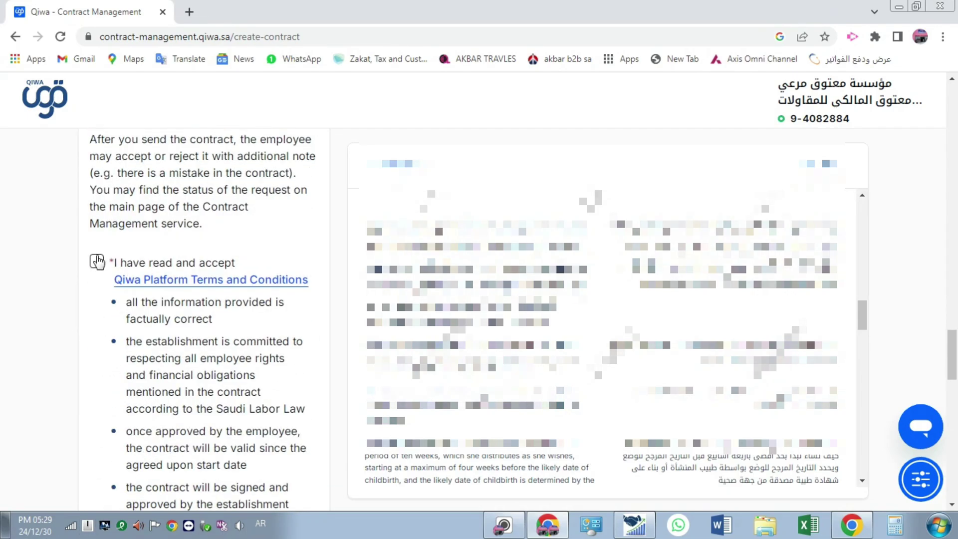
left_click(98, 262)
scroll(118, 294, "down", 5)
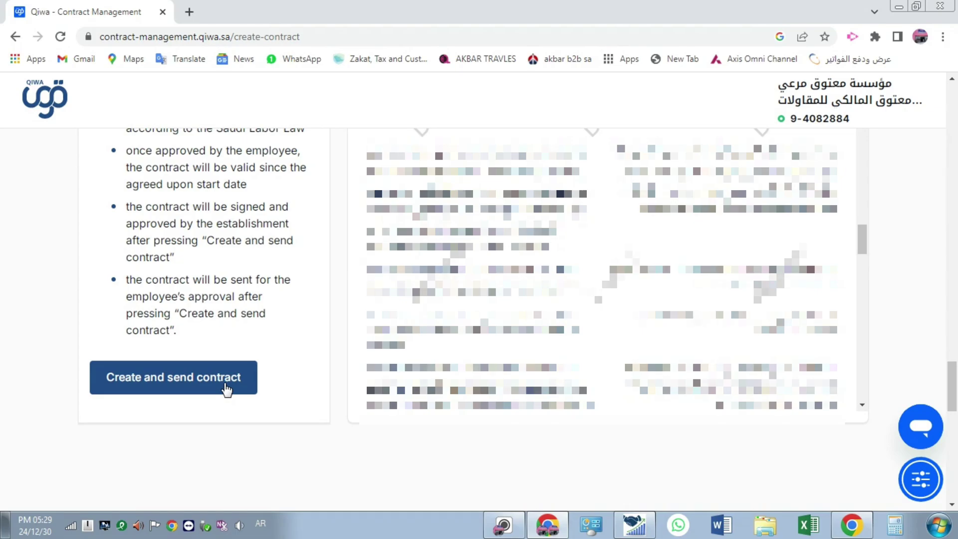
left_click(226, 386)
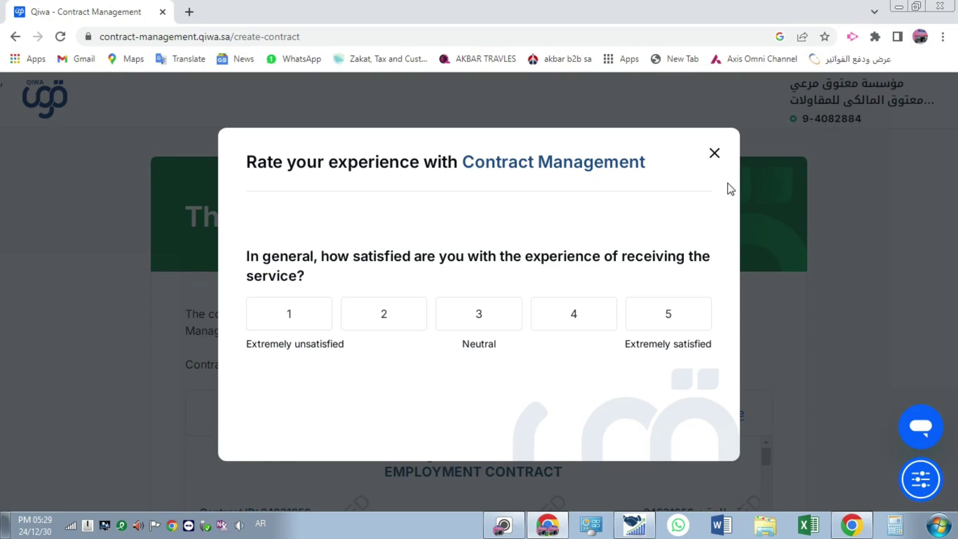
- Dismiss the experience rating prompt and return to the contract management overview
left_click(714, 155)
scroll(714, 250, "down", 4)
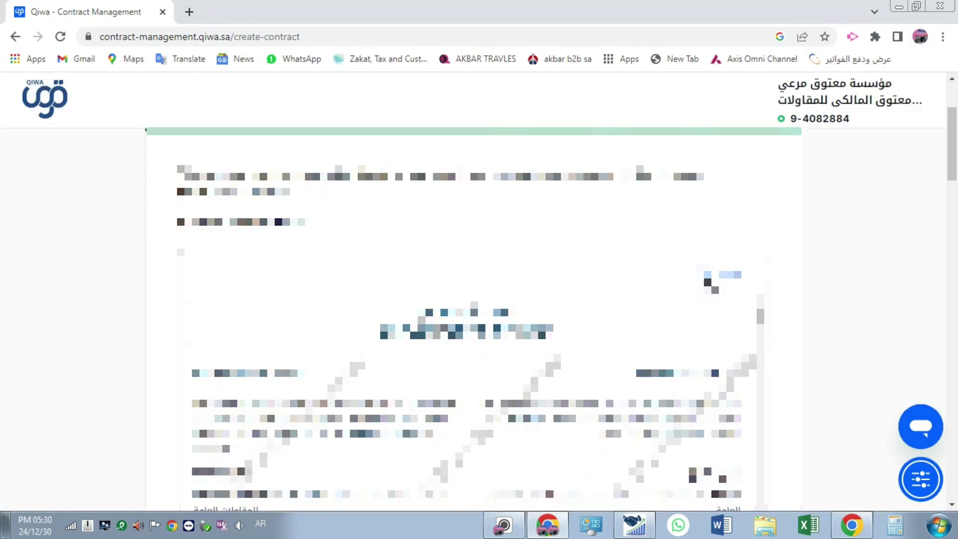
scroll(479, 300, "down", 10)
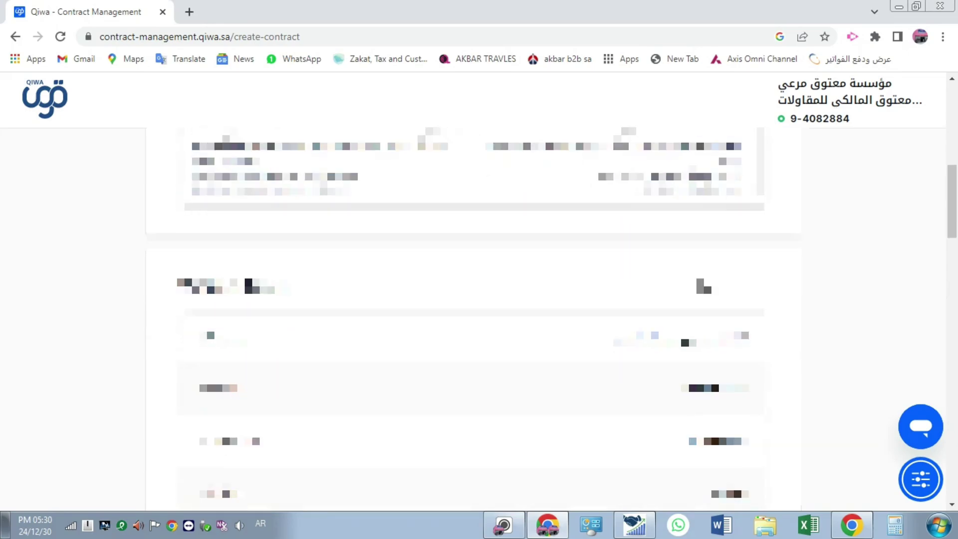
scroll(327, 349, "down", 8)
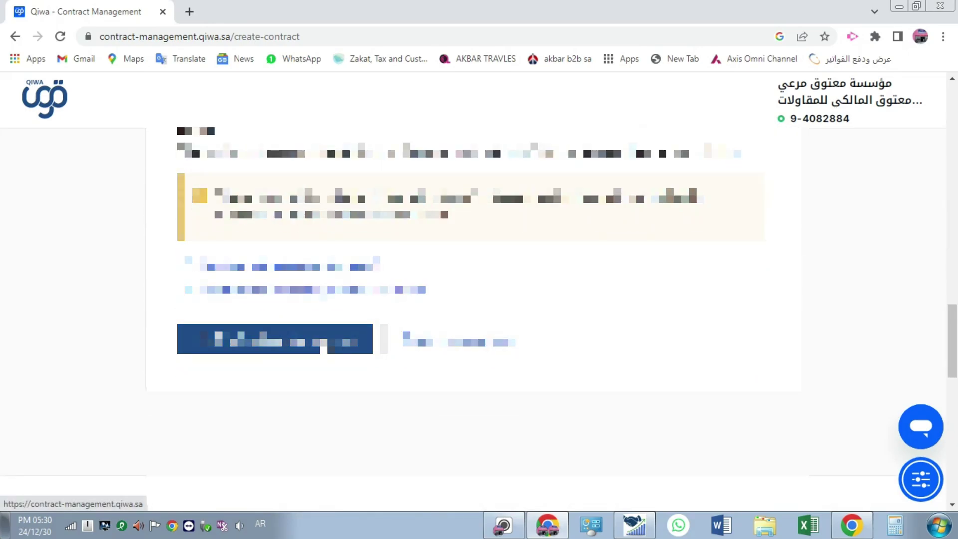
left_click(324, 346)
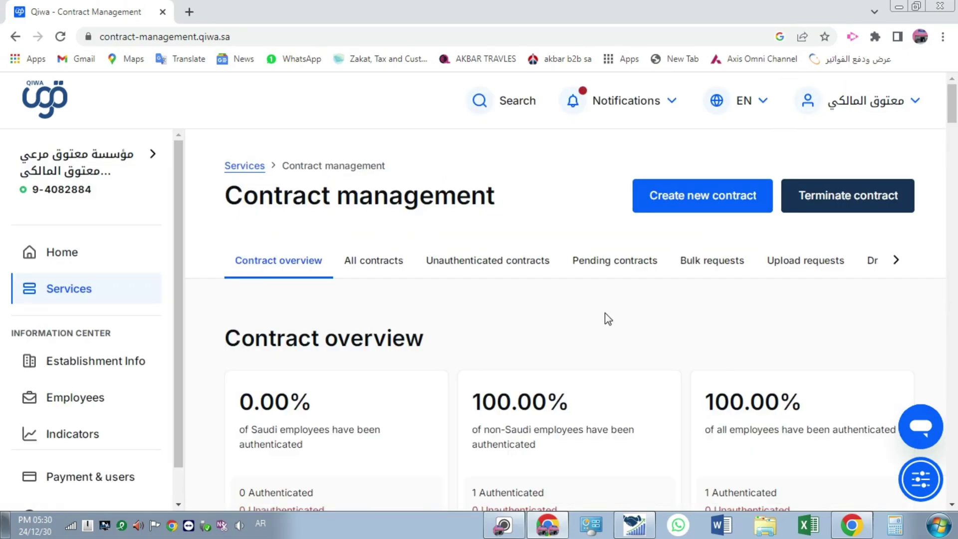
- View the Pending contracts list showing the contract awaiting employee approval
scroll(608, 318, "down", 2)
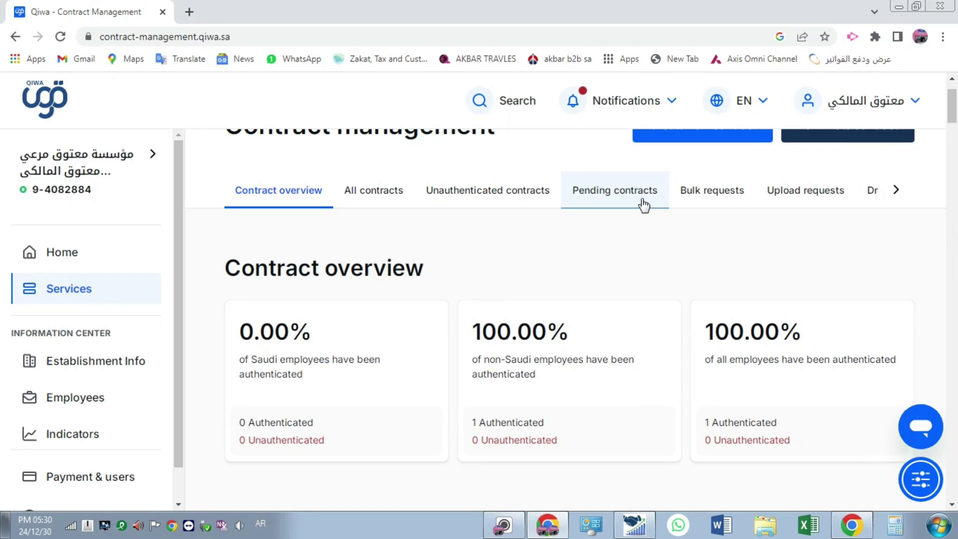
scroll(644, 204, "right", 3)
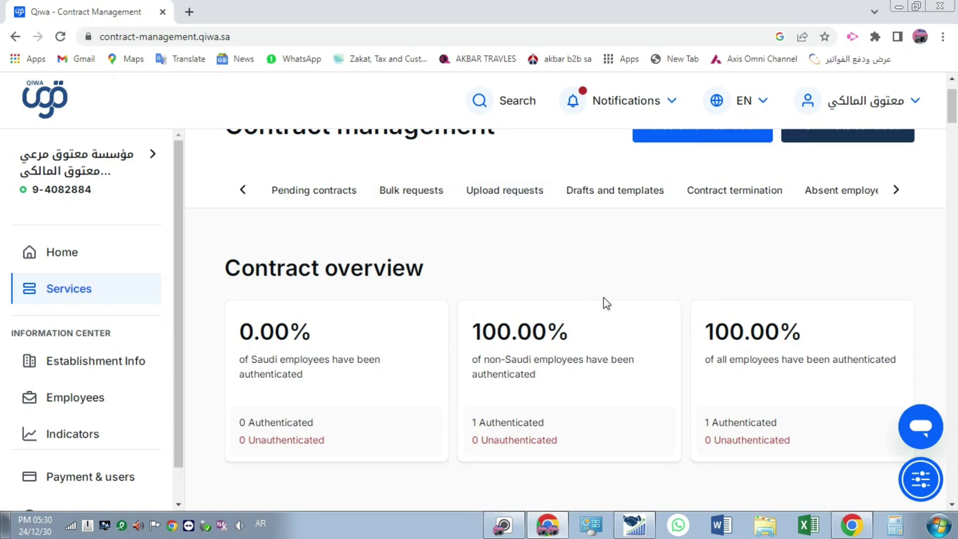
left_click(326, 199)
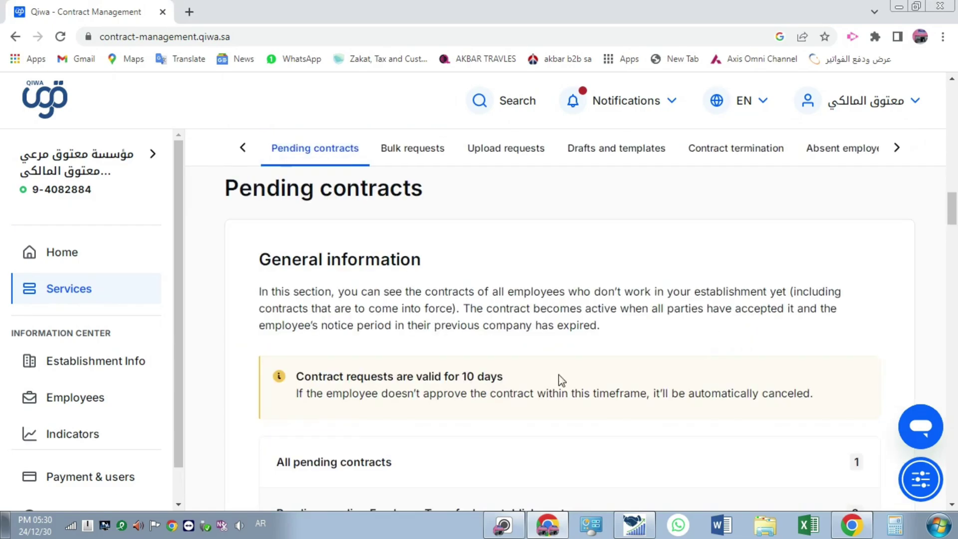
scroll(508, 376, "down", 4)
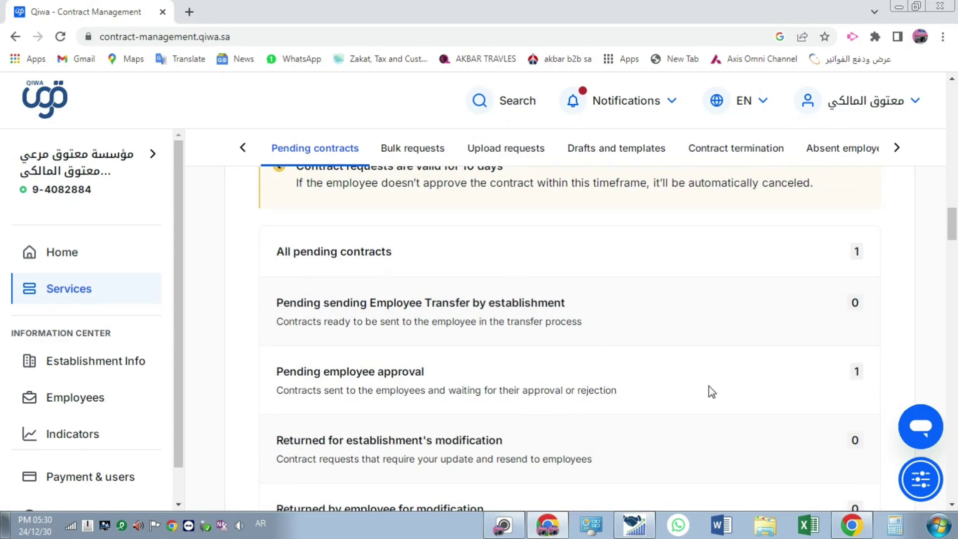
scroll(605, 404, "down", 3)
- Open the Contract Management service and submit the 4-digit SMS verification code
double_click(422, 235)
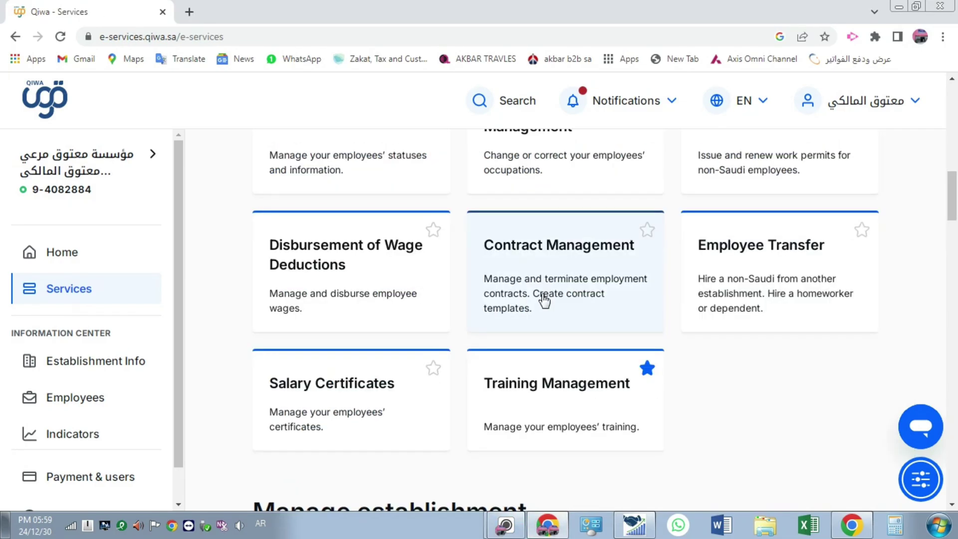
left_click(544, 300)
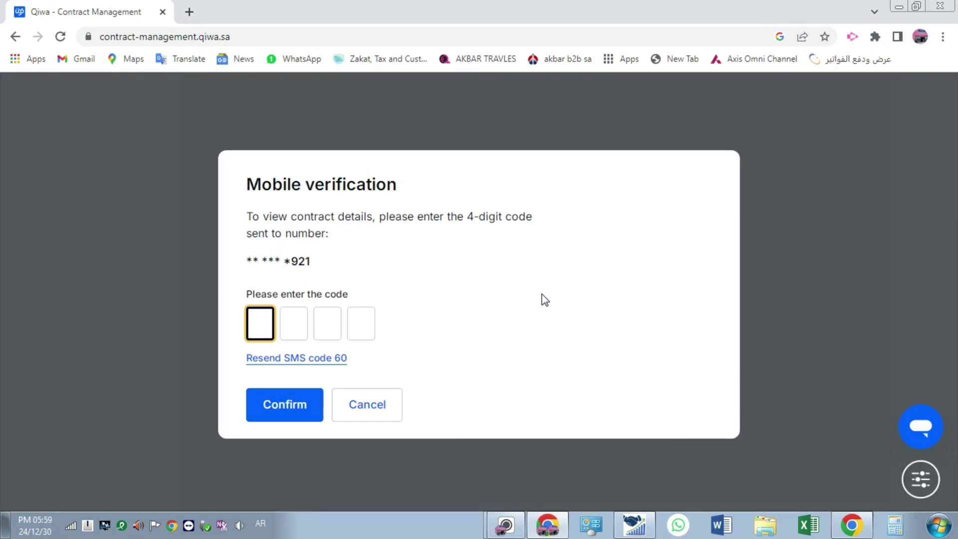
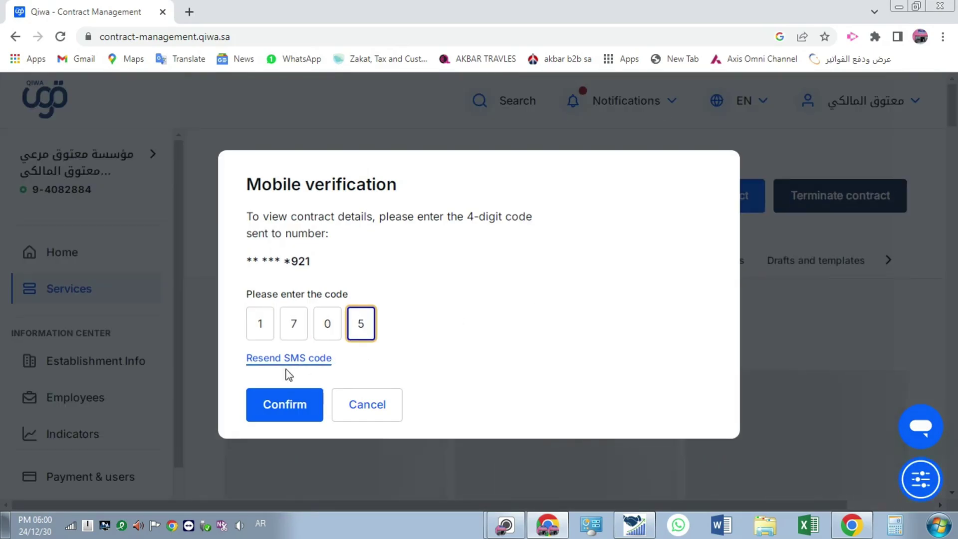
left_click(272, 405)
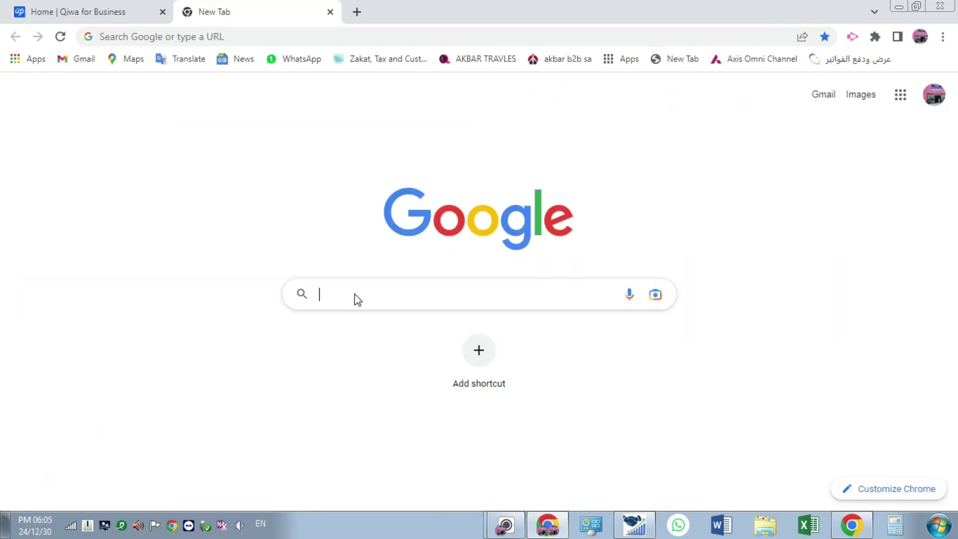
- Search Google for 'gosi login' and open the gosi.gov.sa Login result
type("gosi")
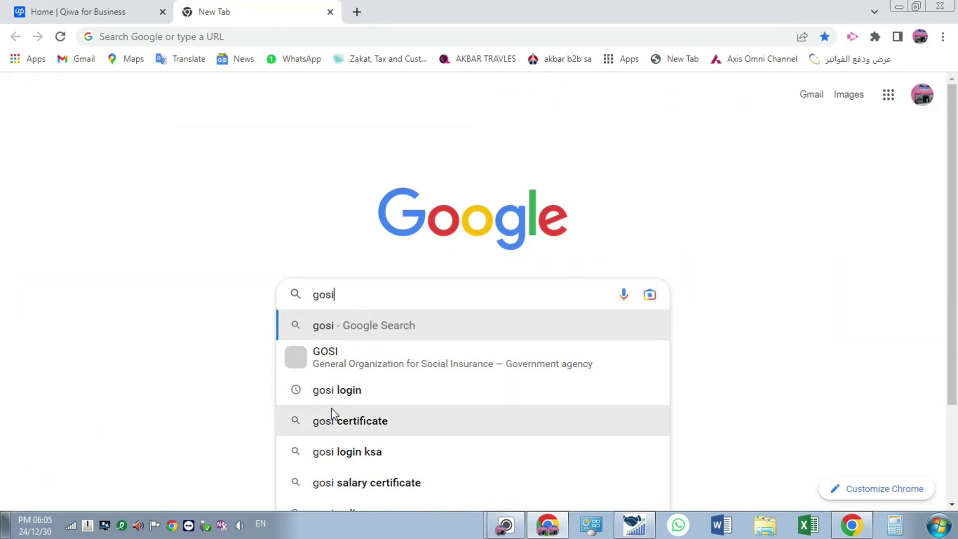
left_click(338, 390)
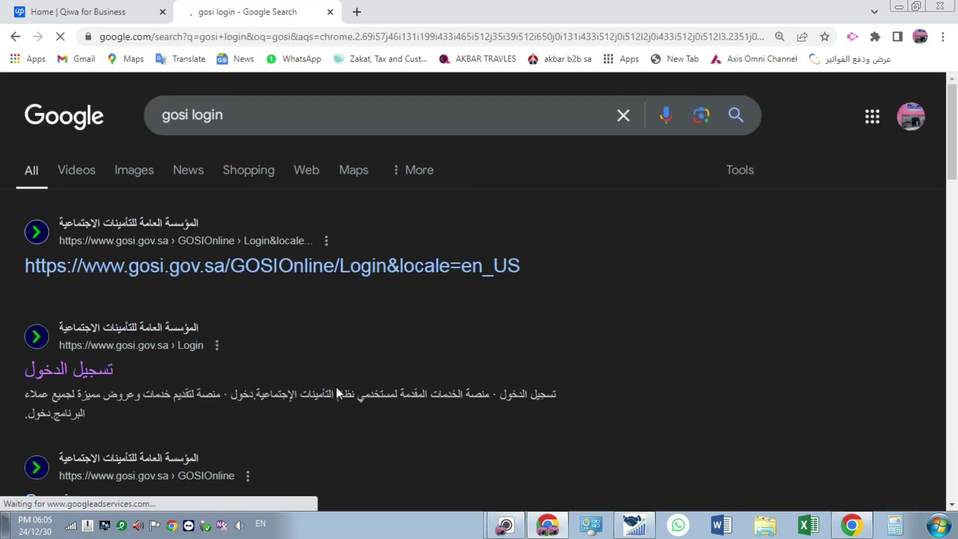
left_click(58, 374)
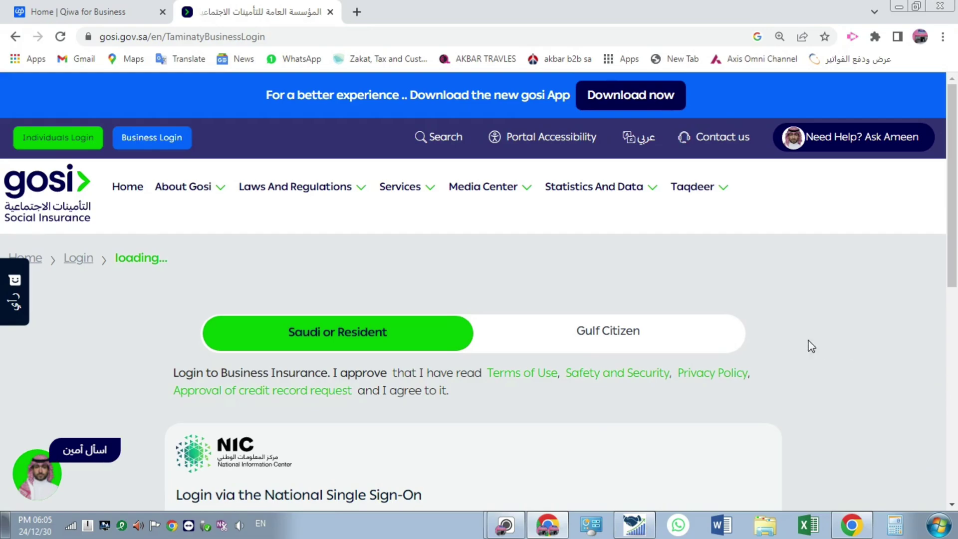
- Choose the employers' business services platform and sign in via the national single sign-on
left_click(161, 144)
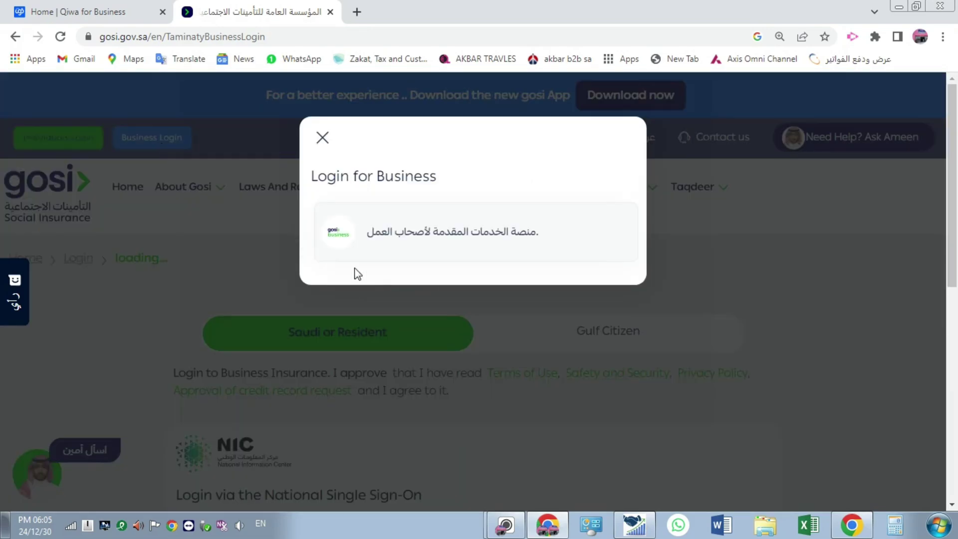
left_click(432, 234)
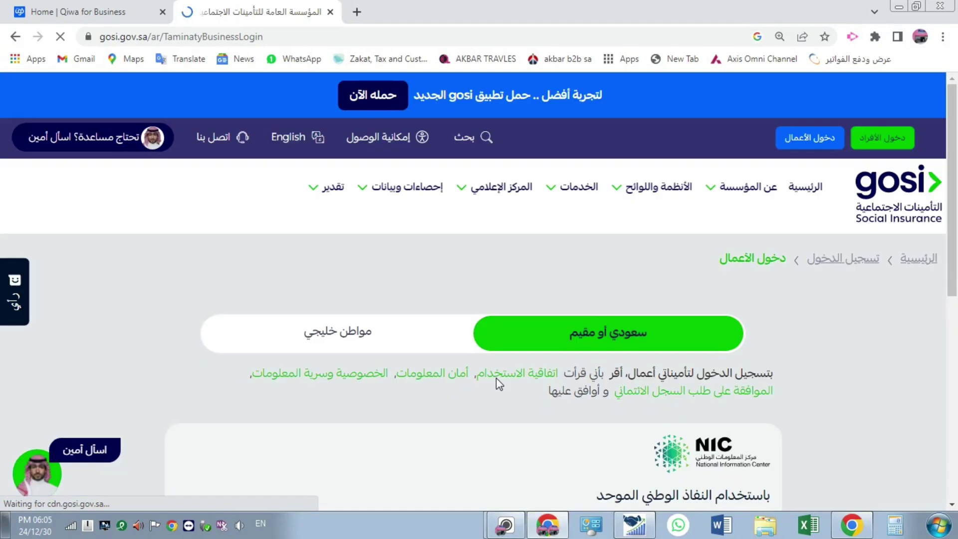
scroll(500, 385, "down", 1)
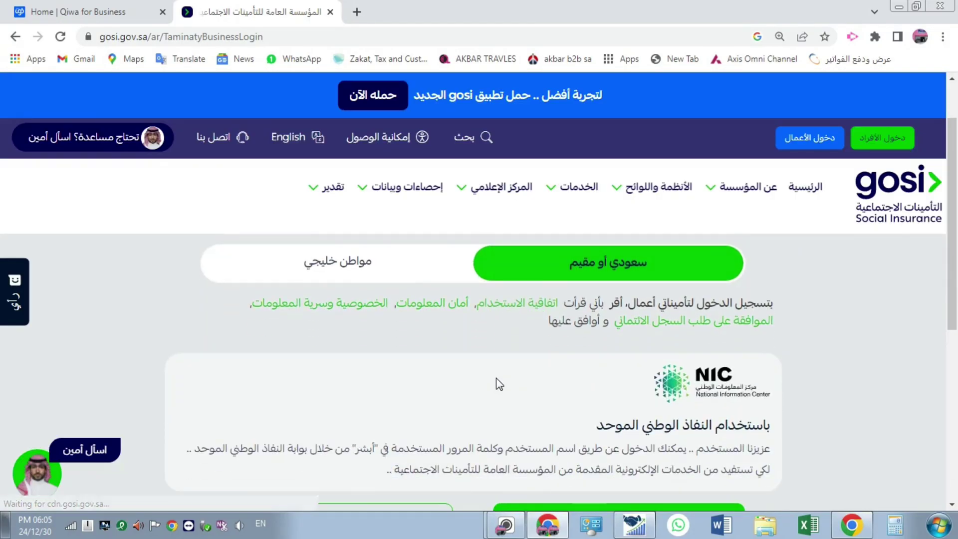
scroll(498, 382, "down", 1)
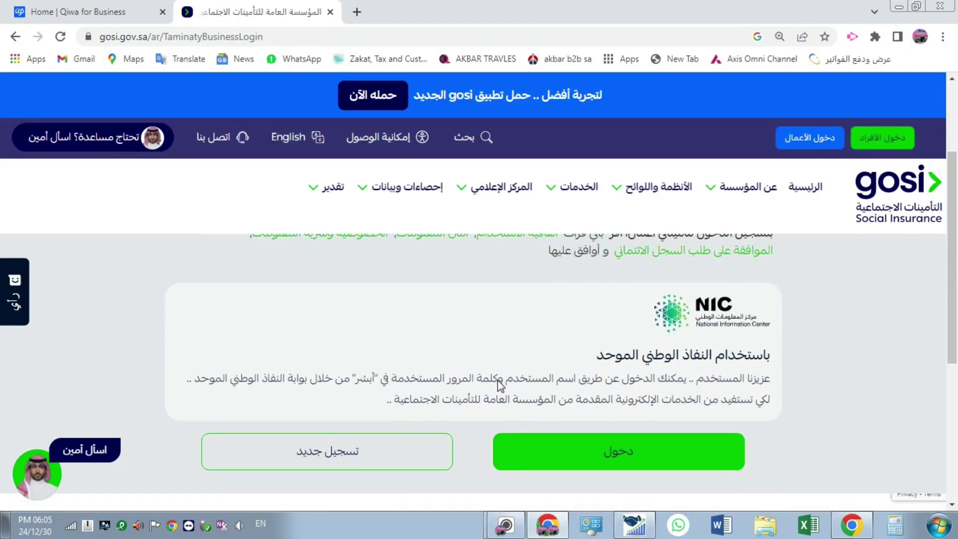
left_click(586, 458)
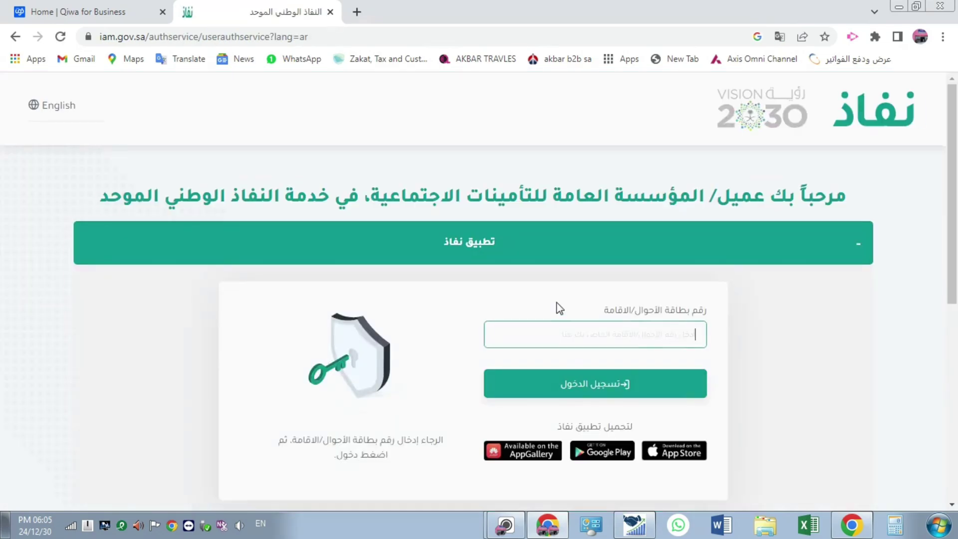
- Log in with the establishment's username and password, then submit the SMS verification code
scroll(537, 358, "down", 3)
left_click(537, 404)
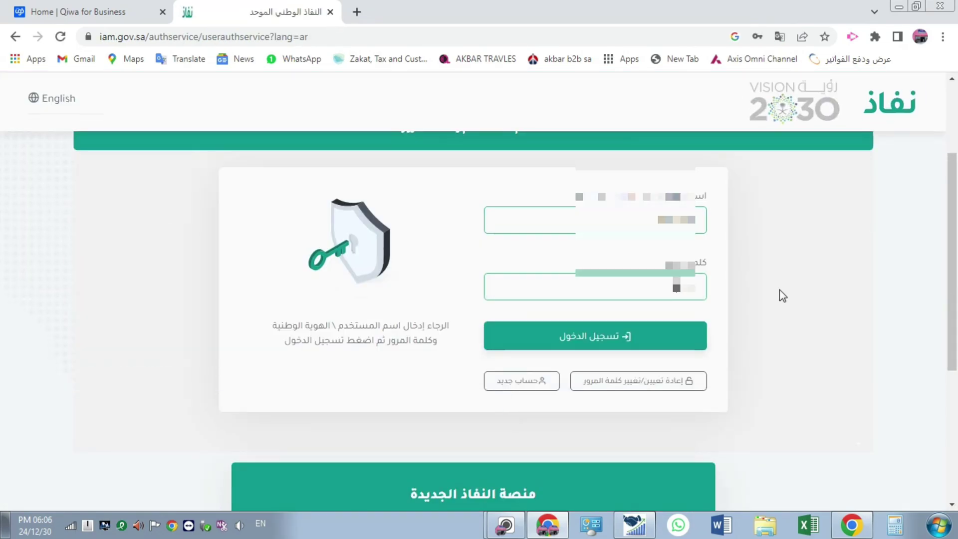
left_click(515, 337)
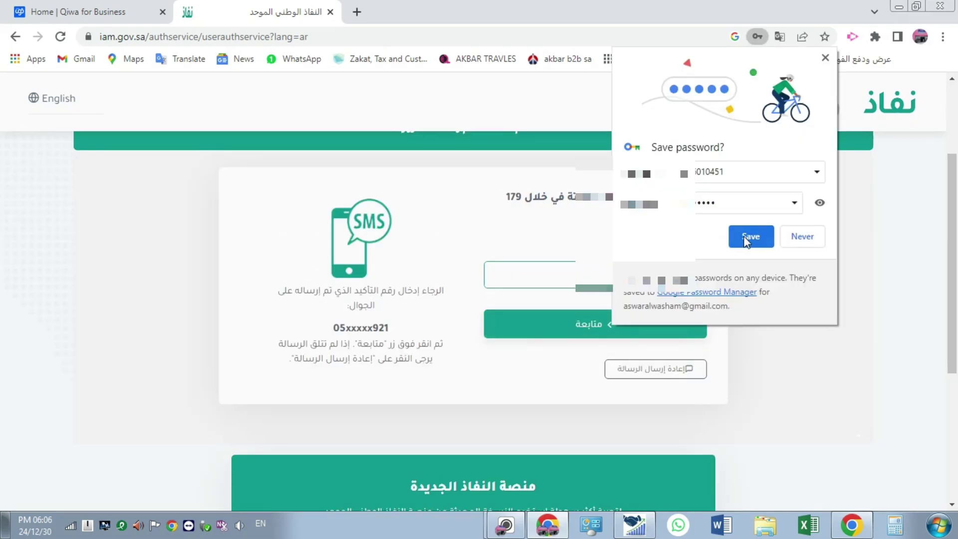
left_click(749, 235)
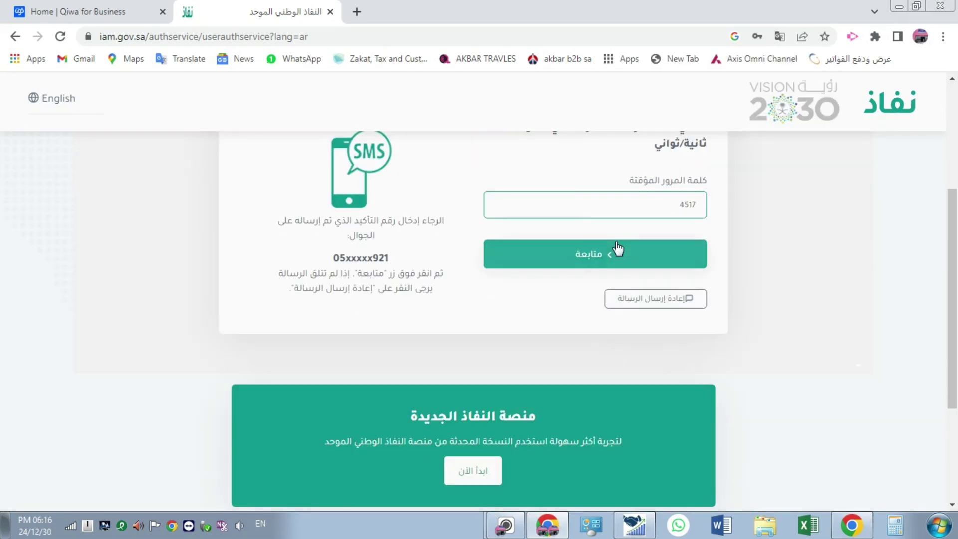
left_click(619, 248)
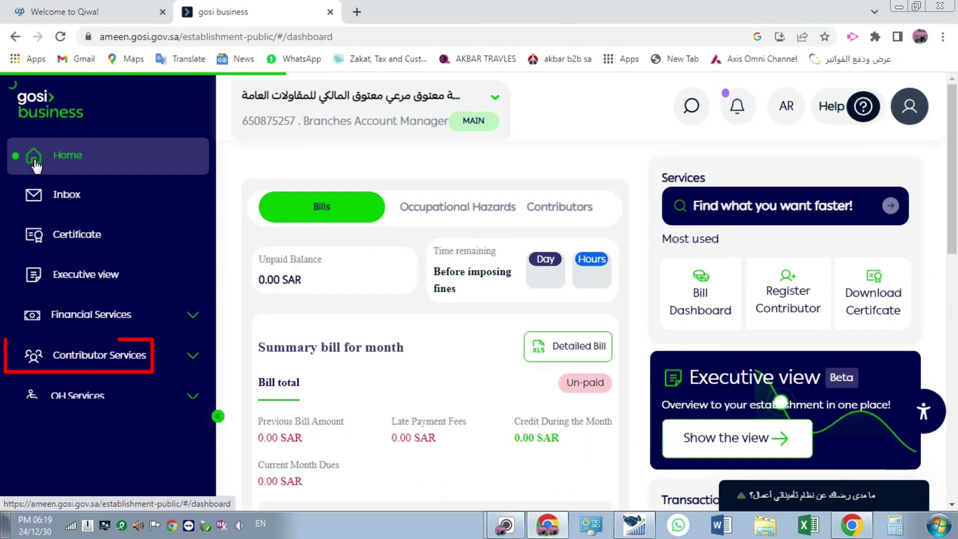
- Open the new Saudi contributor's file from Contributor Services > Contributor List
left_click(145, 363)
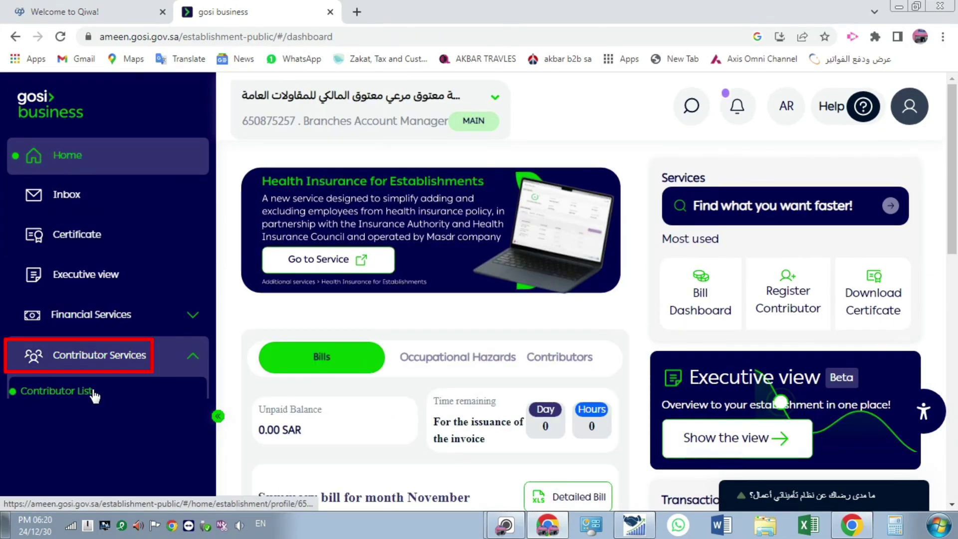
left_click(75, 392)
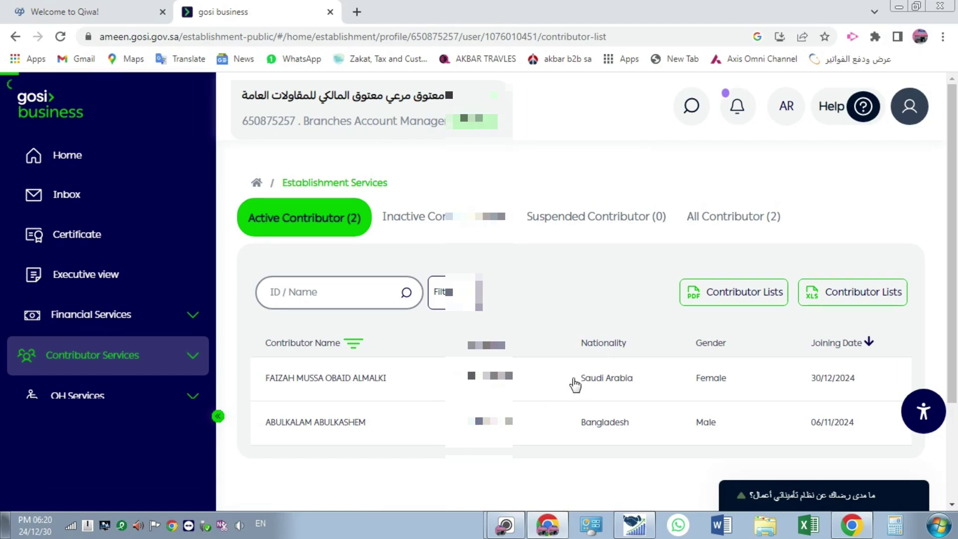
triple_click(633, 383)
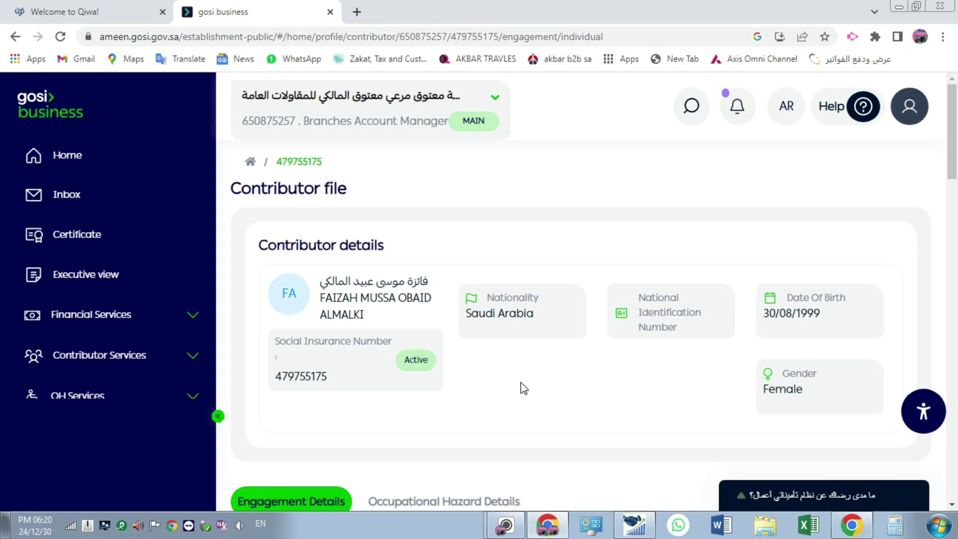
scroll(523, 388, "down", 4)
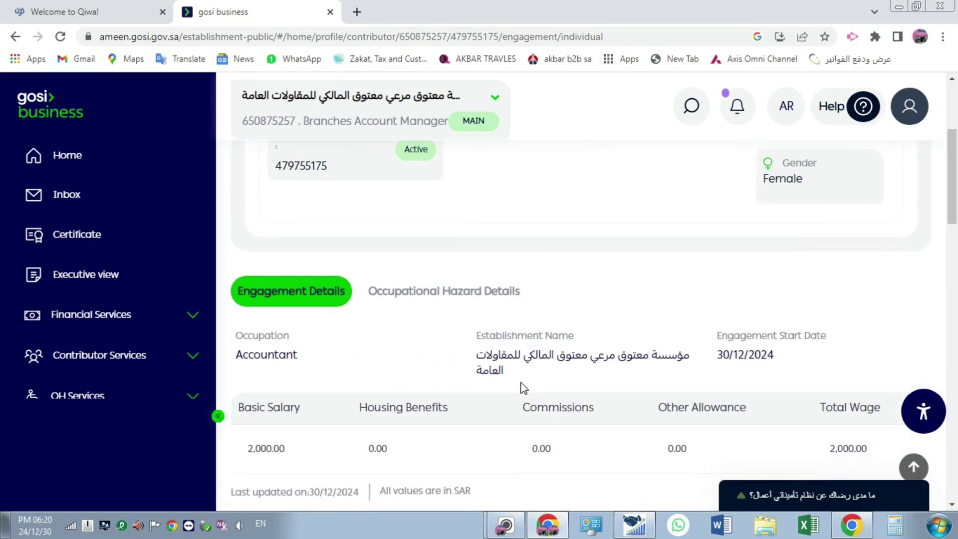
scroll(606, 388, "down", 3)
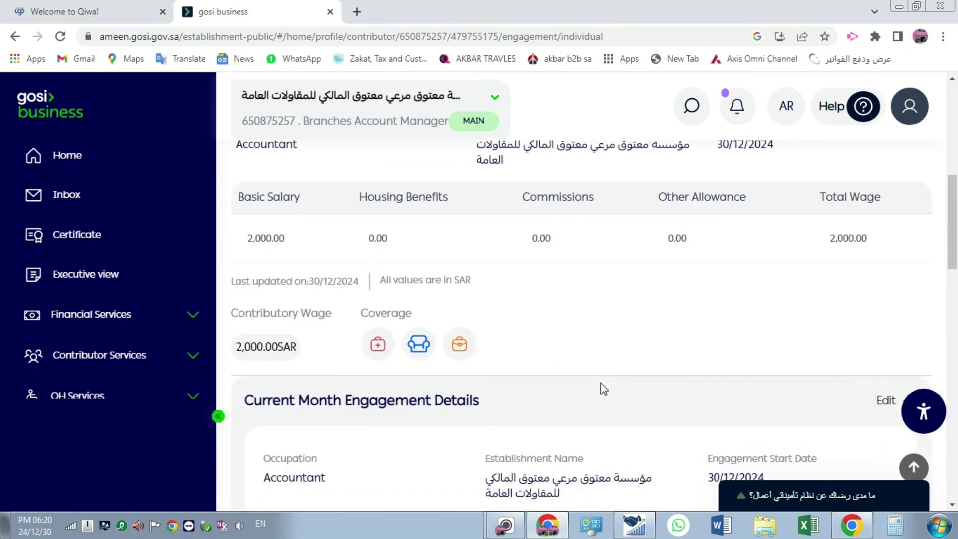
- Review her Engagement Details and Overall Engagement Details, including wage information
scroll(603, 386, "up", 2)
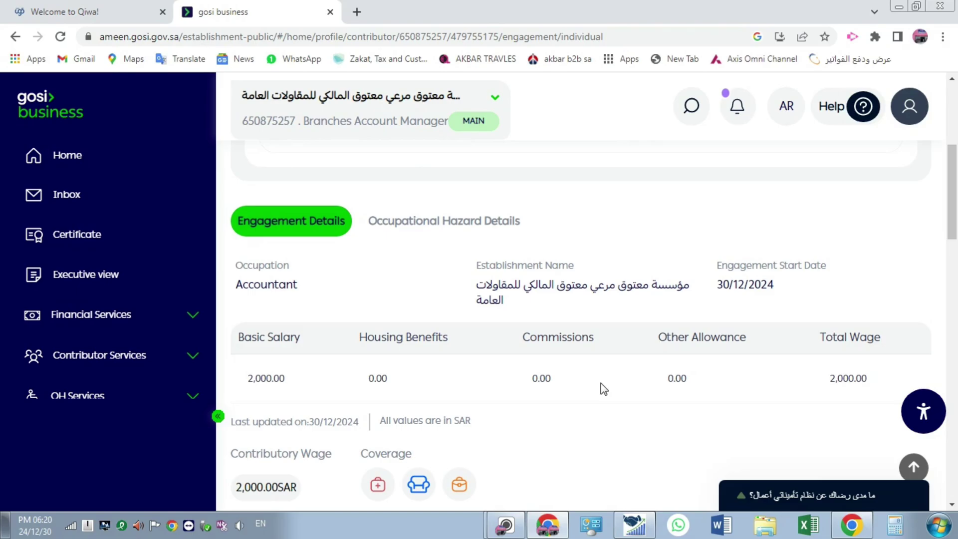
scroll(604, 389, "down", 7)
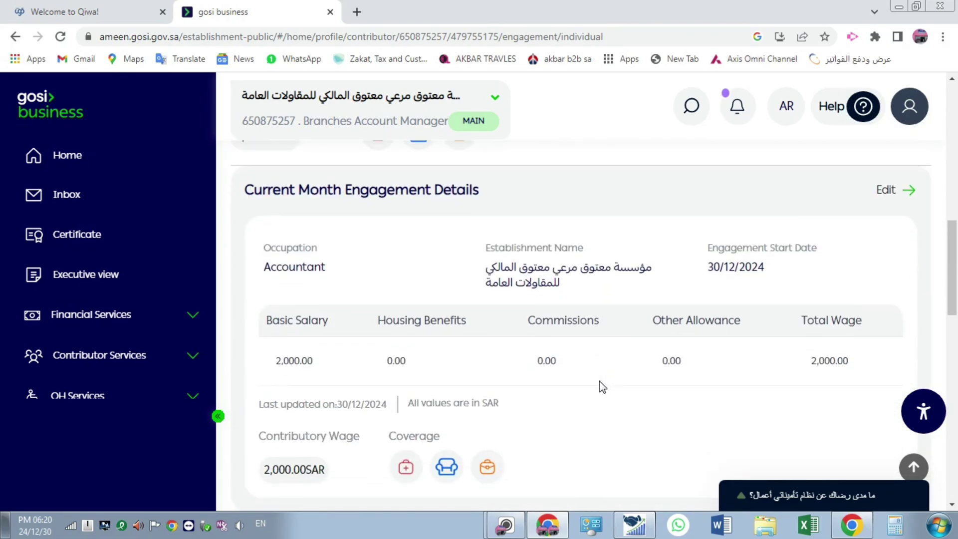
scroll(600, 382, "down", 6)
scroll(600, 382, "up", 3)
scroll(602, 387, "up", 2)
scroll(616, 323, "down", 6)
scroll(611, 330, "down", 7)
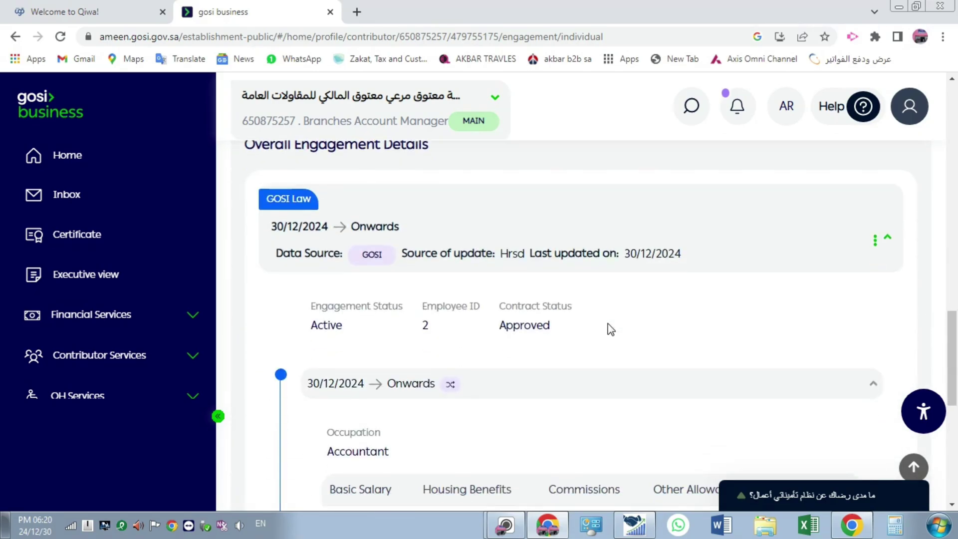
scroll(611, 331, "down", 3)
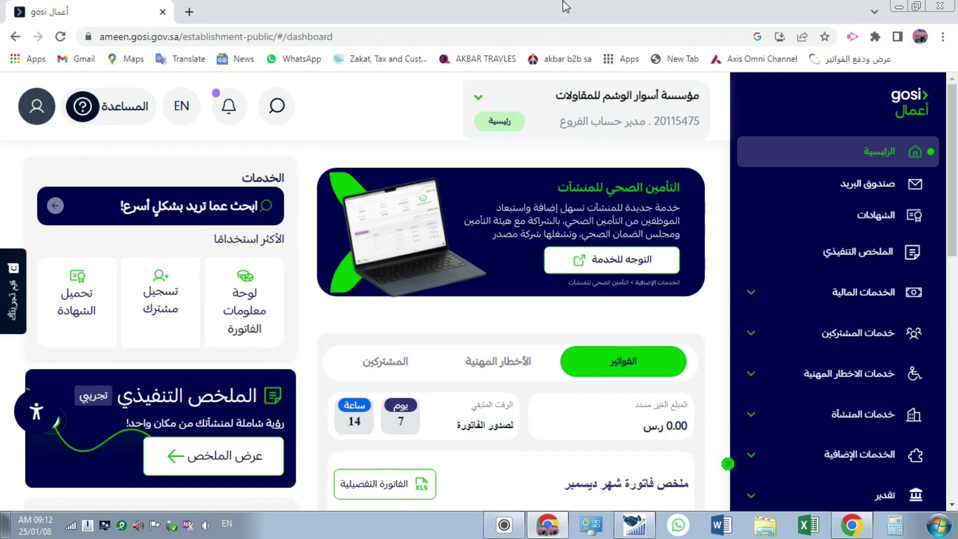
- Switch the GOSI Business dashboard to English
left_click(180, 107)
scroll(350, 315, "down", 2)
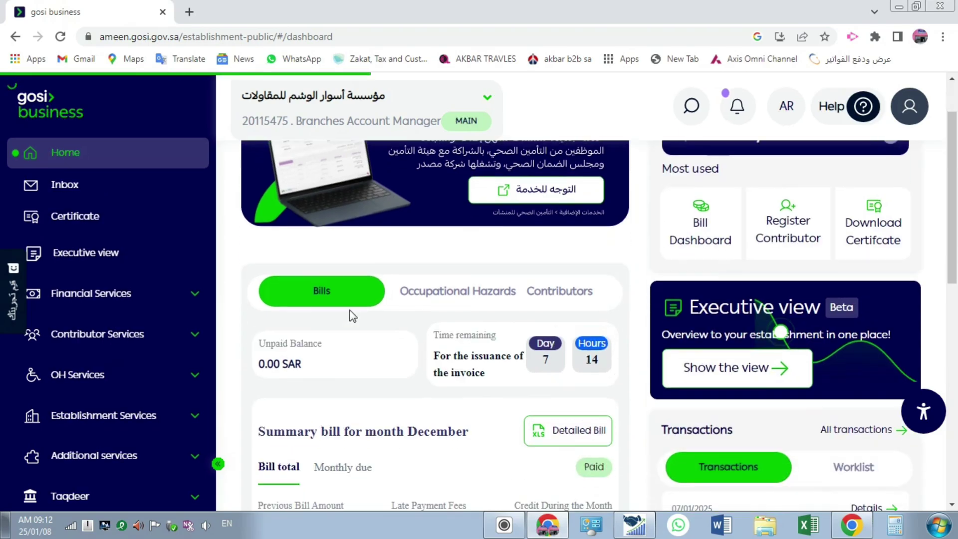
scroll(353, 315, "down", 2)
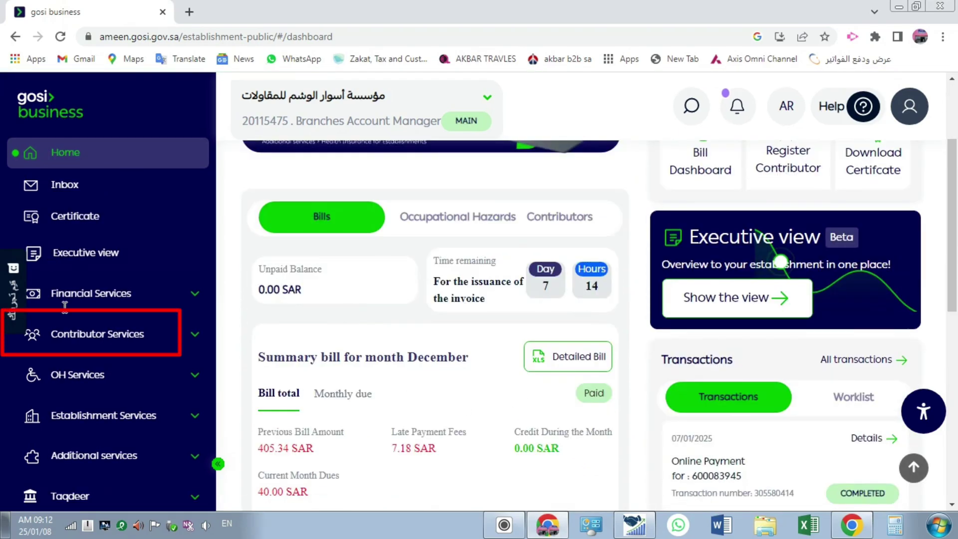
- Open this establishment's Contributor List, showing 2 active and 77 total contributors
left_click(183, 335)
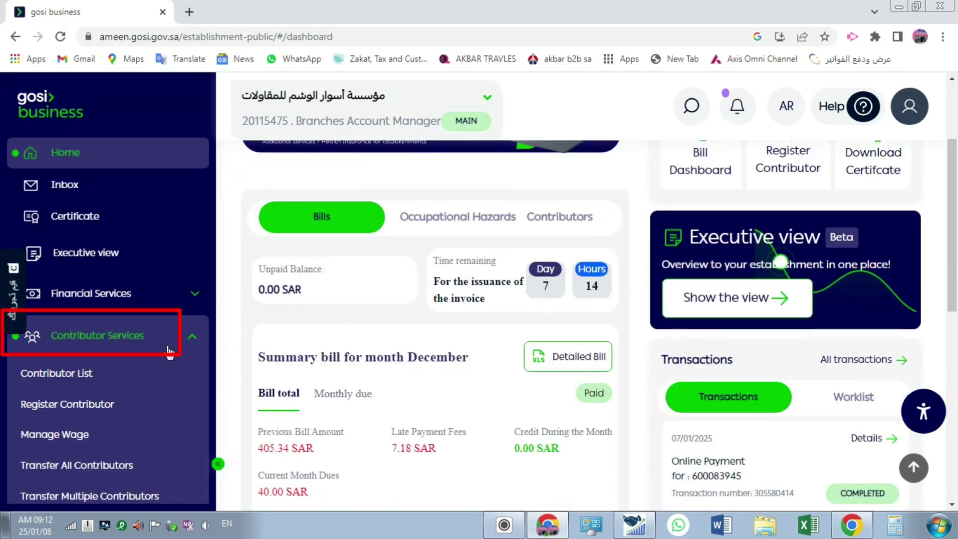
scroll(165, 355, "down", 3)
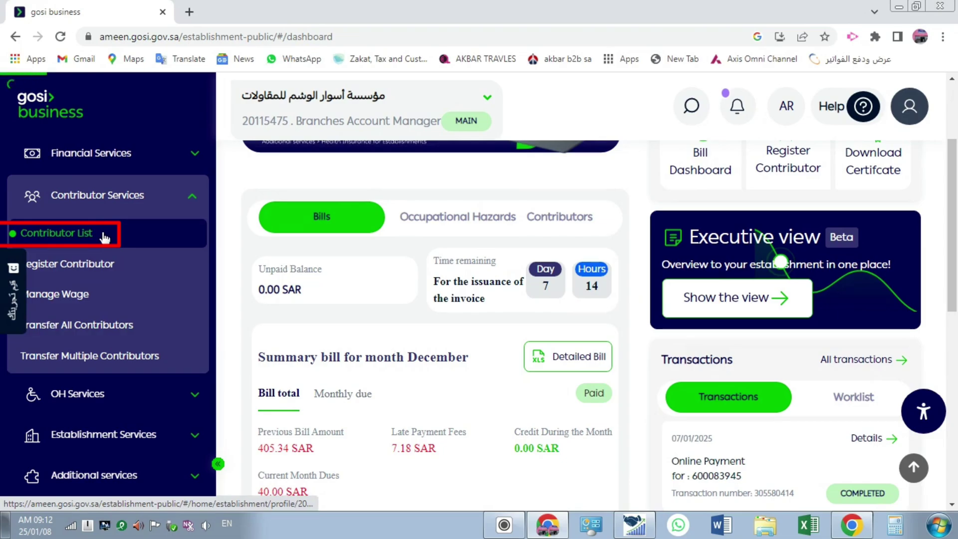
left_click(103, 235)
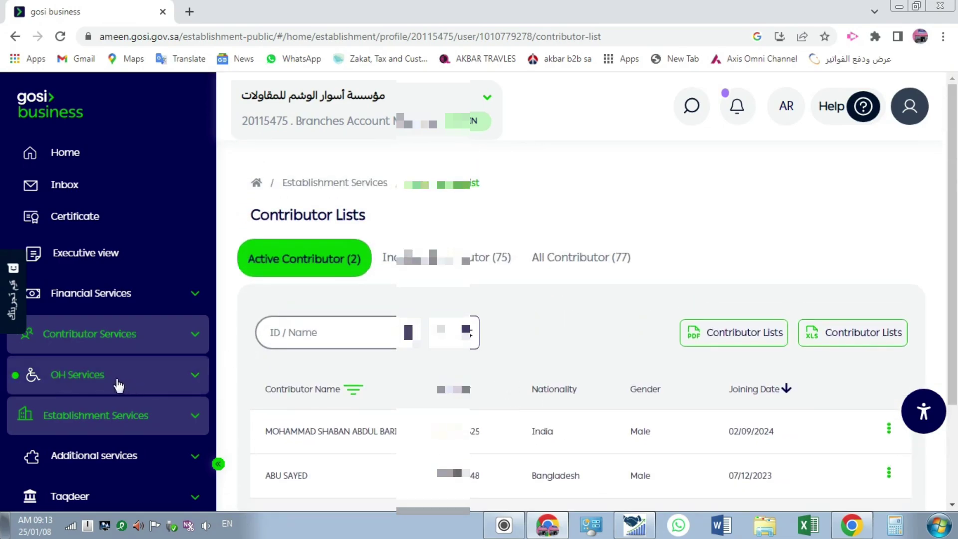
left_click(191, 345)
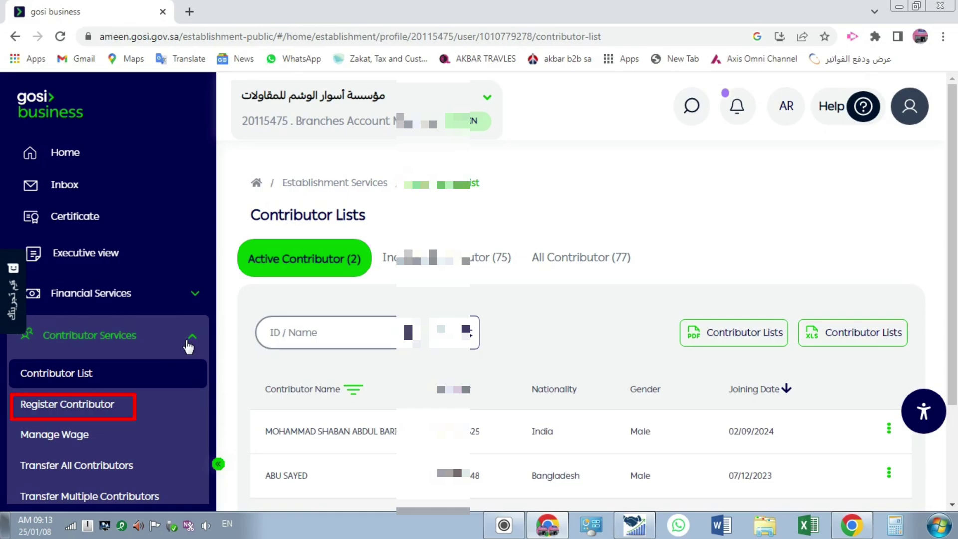
- Open Register Contributor, choose the Saudi contributor type and enter the National ID
left_click(69, 409)
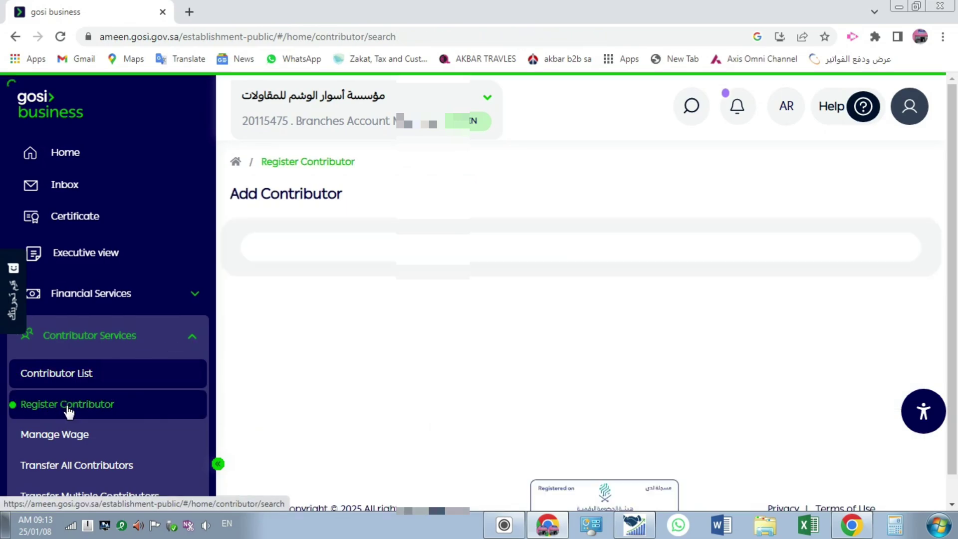
scroll(467, 314, "down", 3)
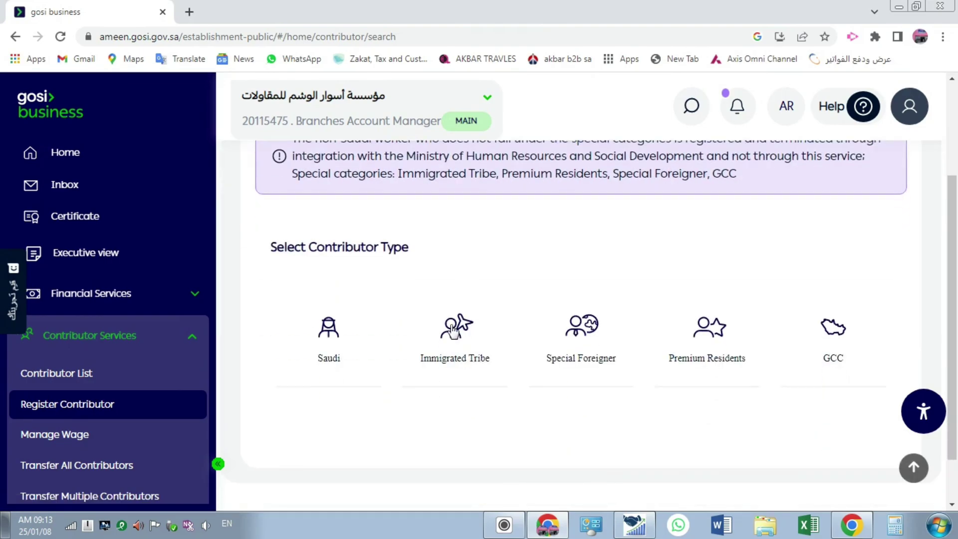
left_click(342, 352)
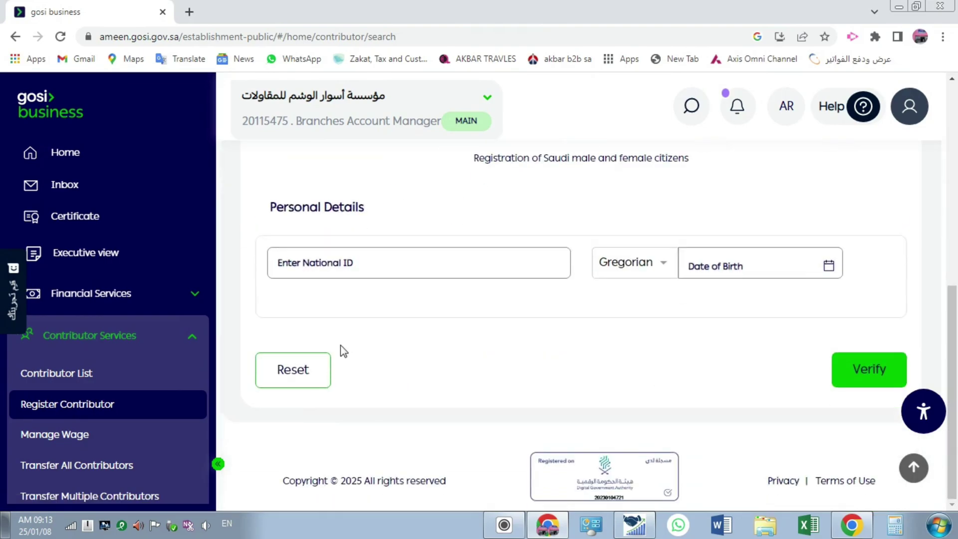
left_click(381, 258)
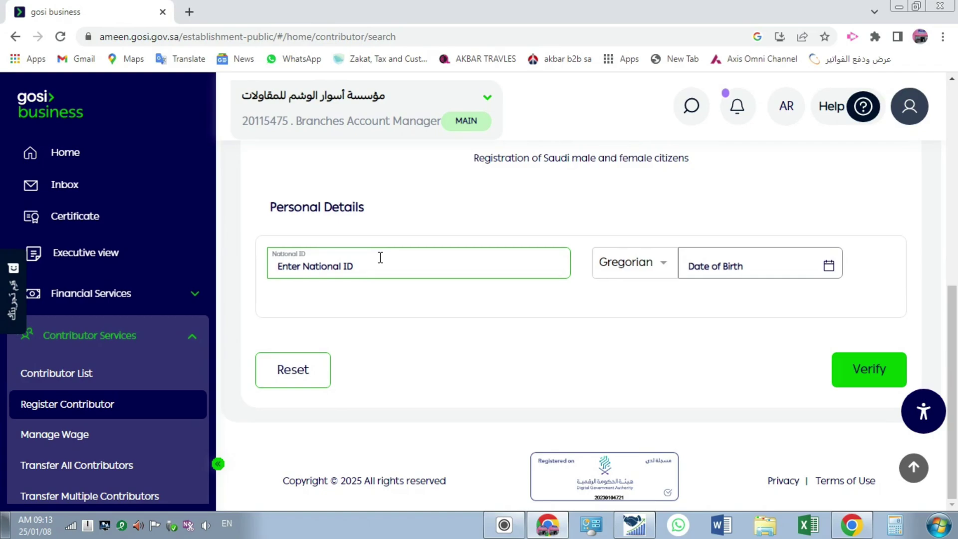
type("1")
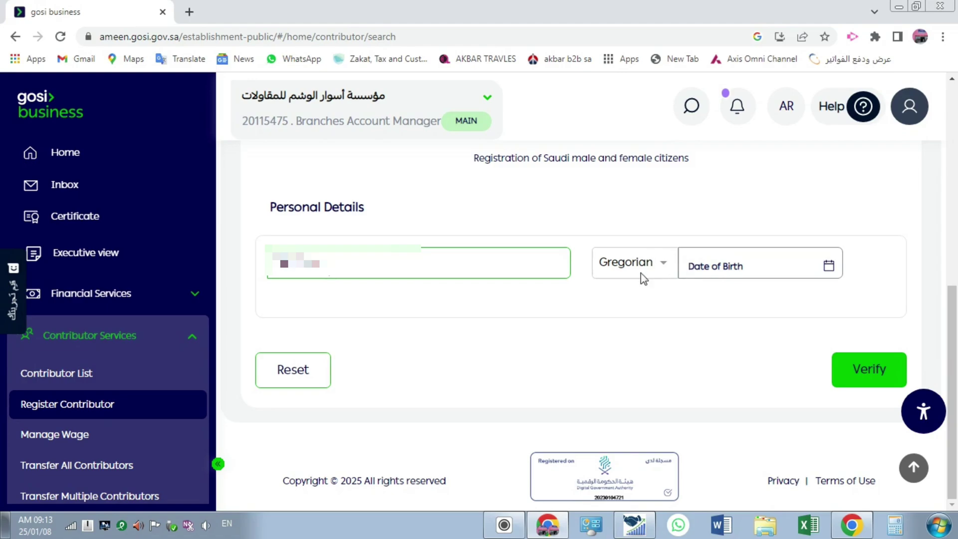
- Set the birth date to Hijri 02/01/1420 and verify the ID and birth date
left_click(703, 268)
left_click(636, 265)
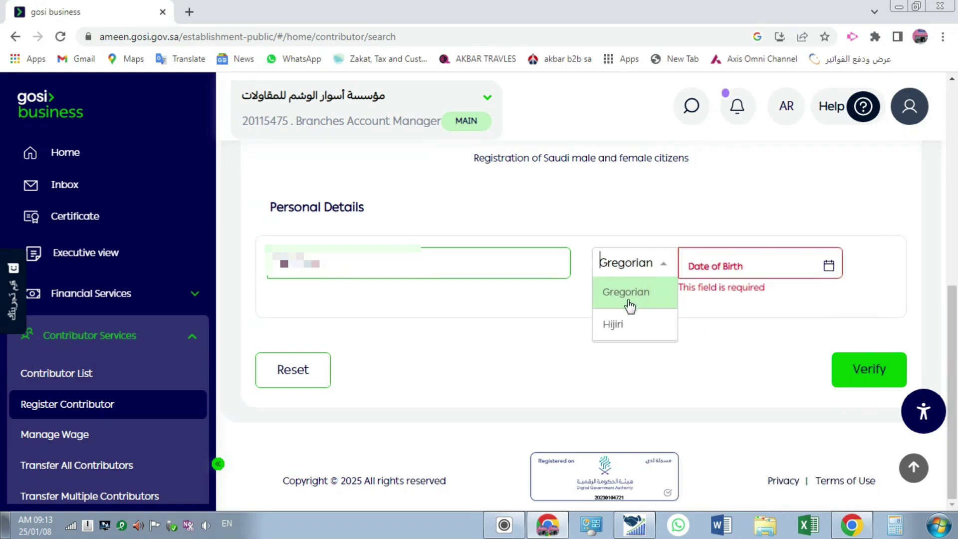
left_click(624, 324)
left_click(721, 269)
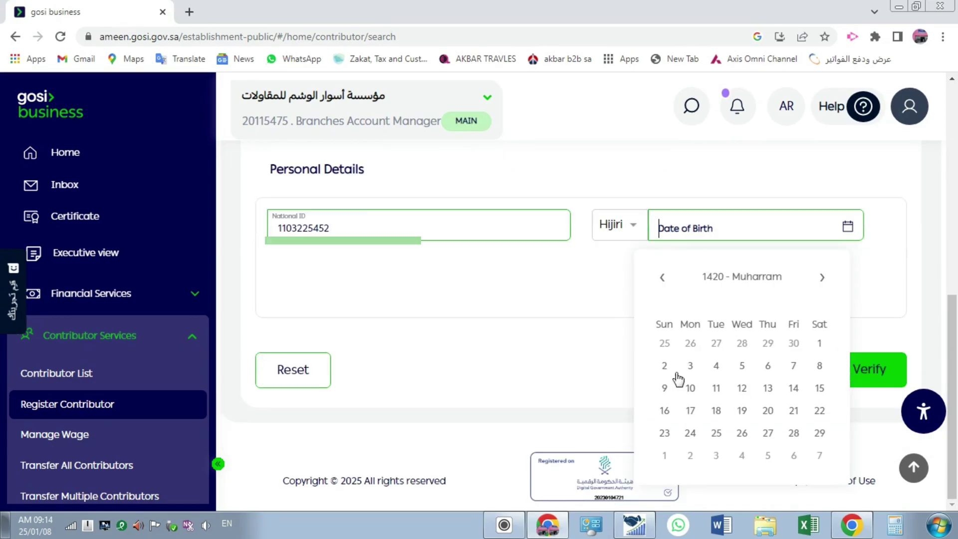
left_click(664, 367)
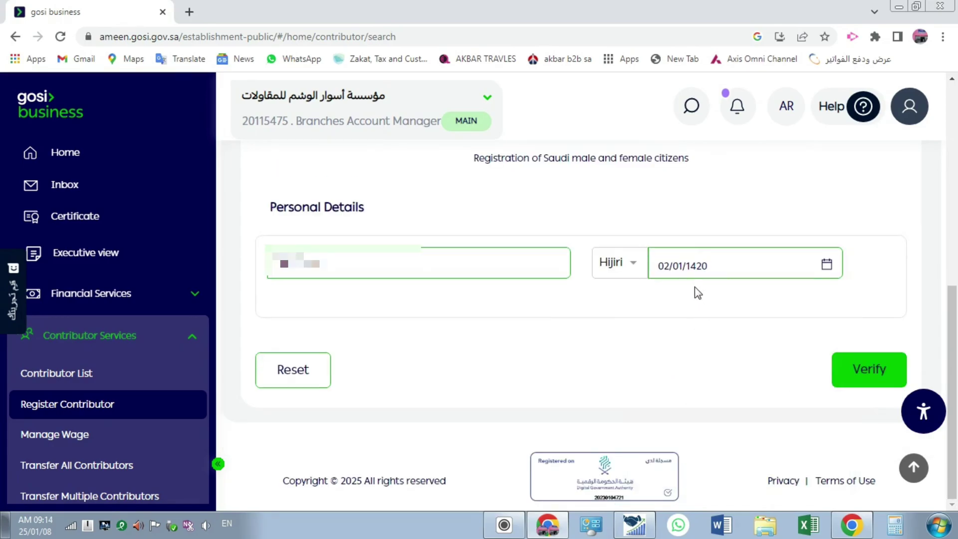
left_click(850, 373)
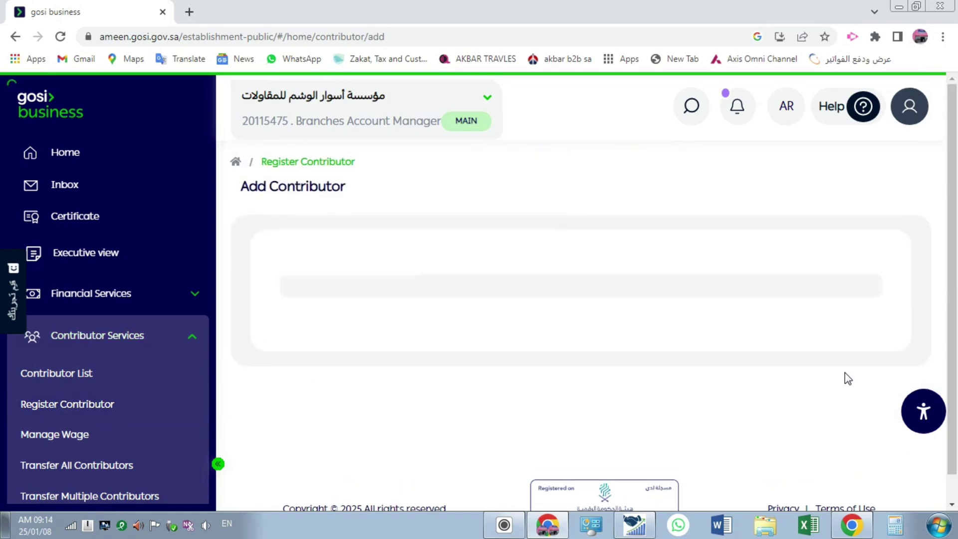
- Set the contributor's education level to Bachelor
scroll(822, 379, "down", 1)
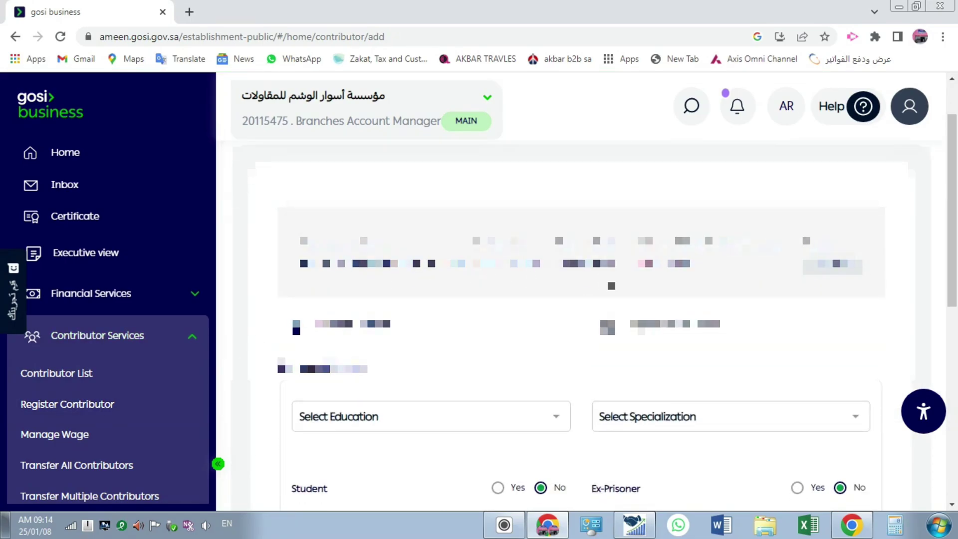
scroll(595, 298, "down", 1)
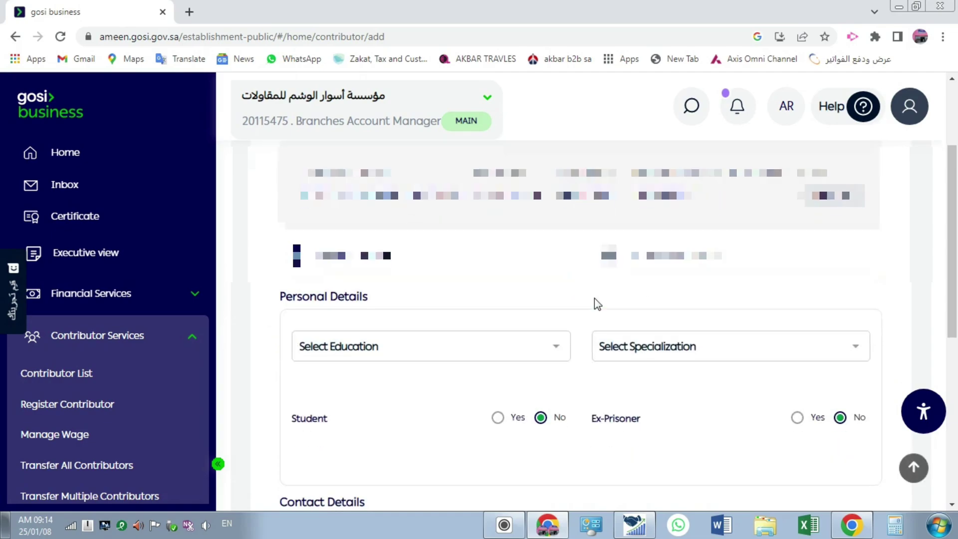
scroll(594, 298, "down", 1)
left_click(540, 281)
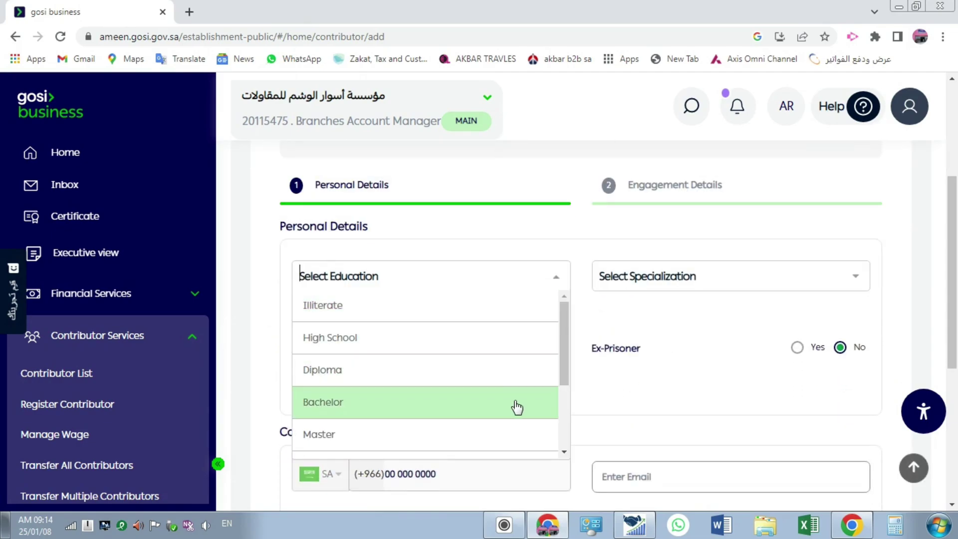
scroll(517, 408, "down", 2)
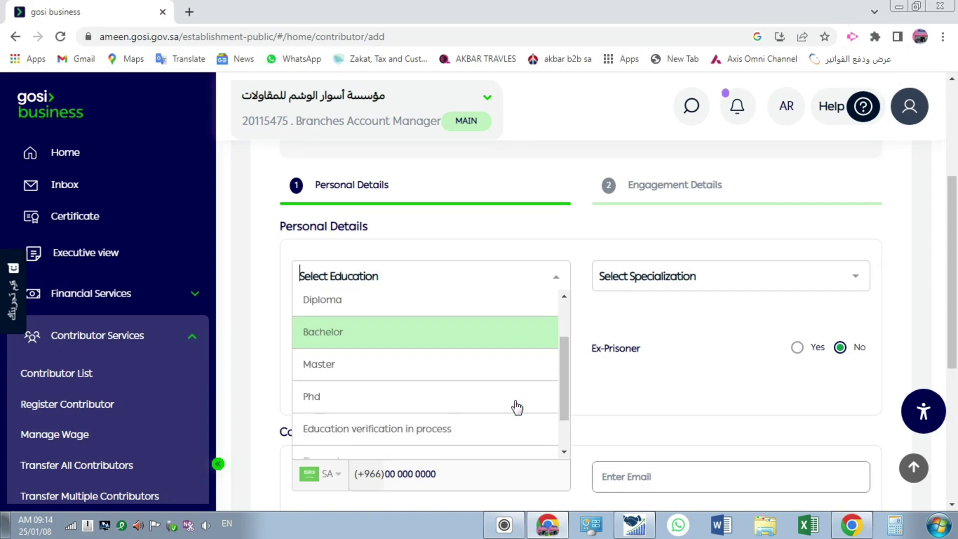
scroll(517, 407, "down", 2)
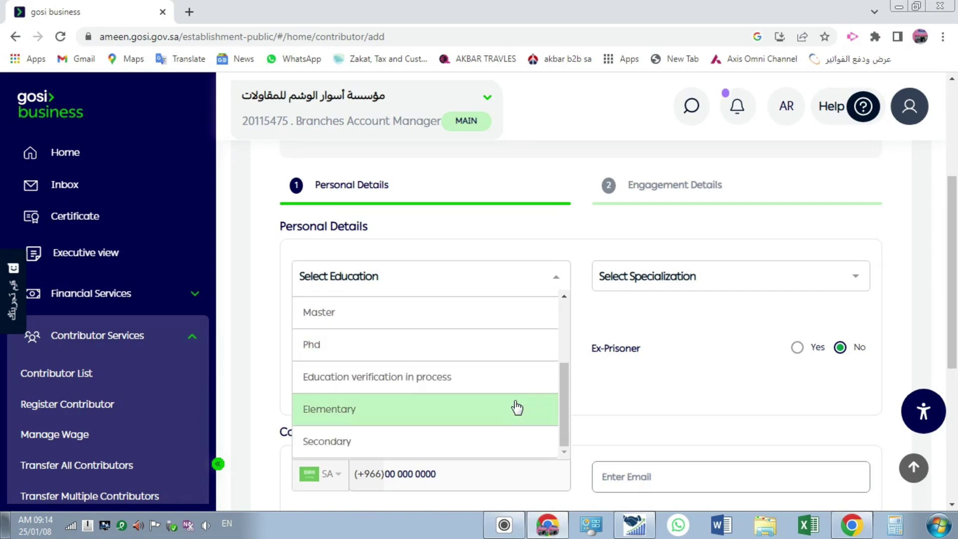
scroll(514, 389, "up", 2)
left_click(514, 361)
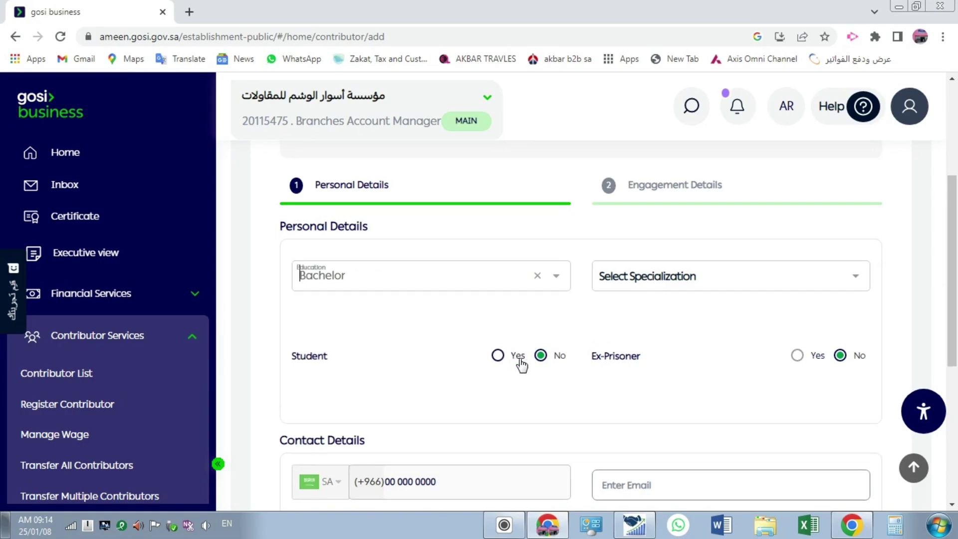
- Choose Secondary Education (General) as the specialization
left_click(690, 287)
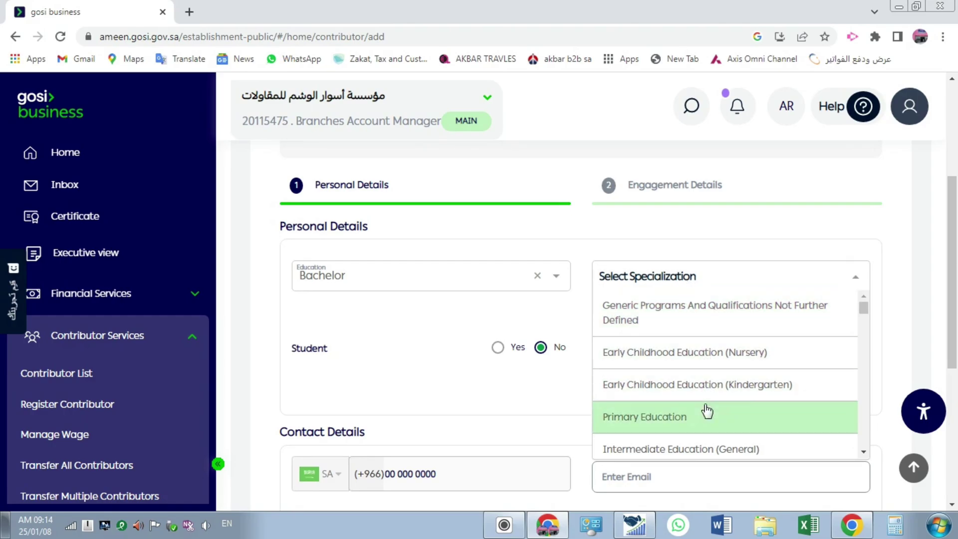
scroll(707, 417, "down", 2)
scroll(708, 417, "down", 2)
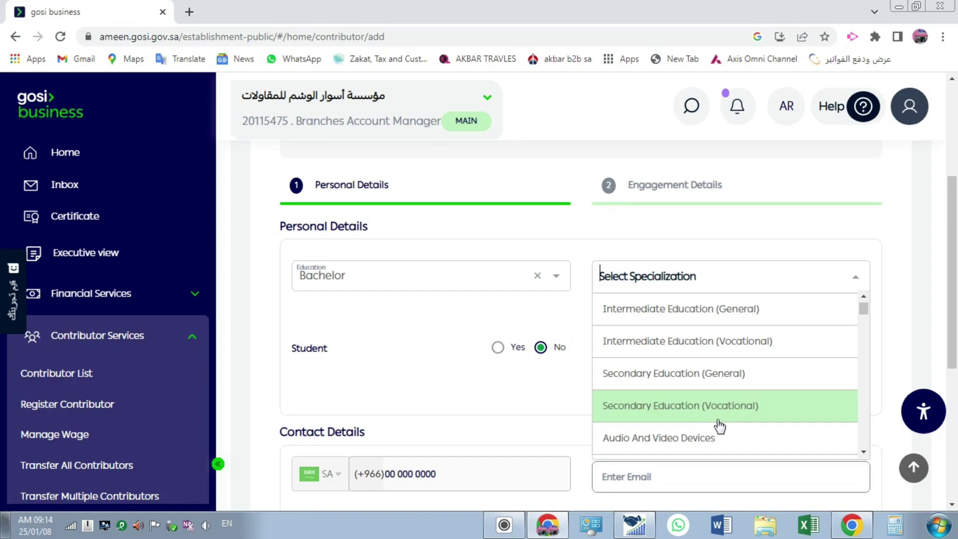
scroll(709, 417, "down", 4)
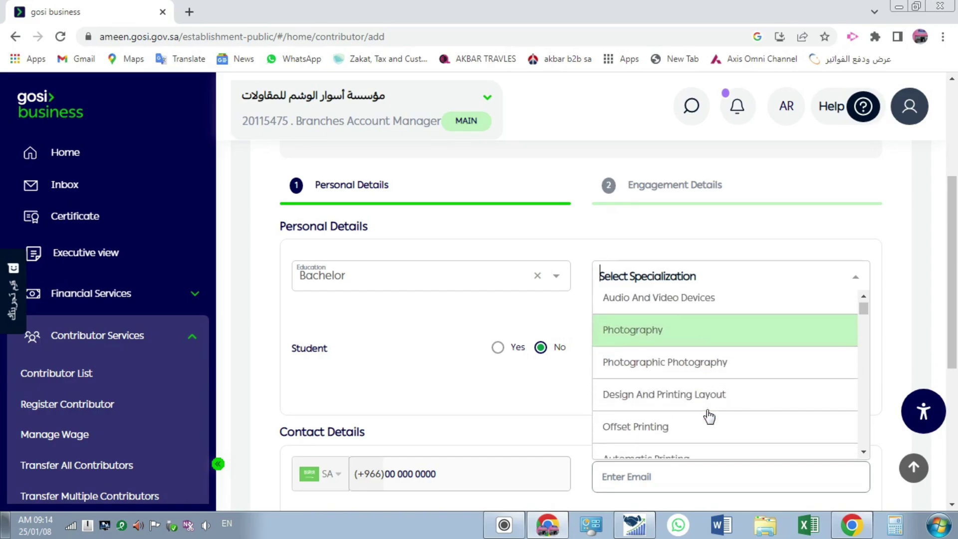
scroll(708, 414, "up", 6)
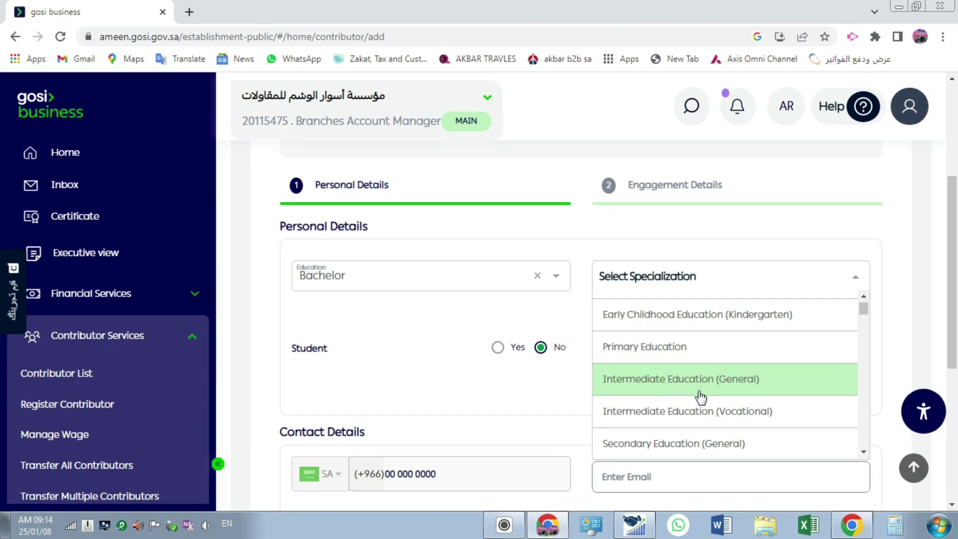
left_click(693, 440)
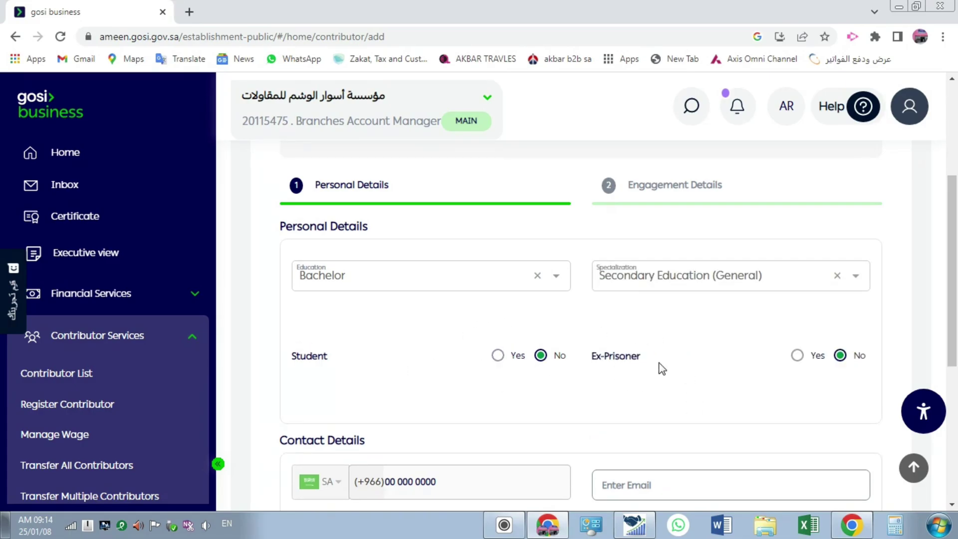
scroll(658, 370, "down", 3)
scroll(438, 357, "down", 3)
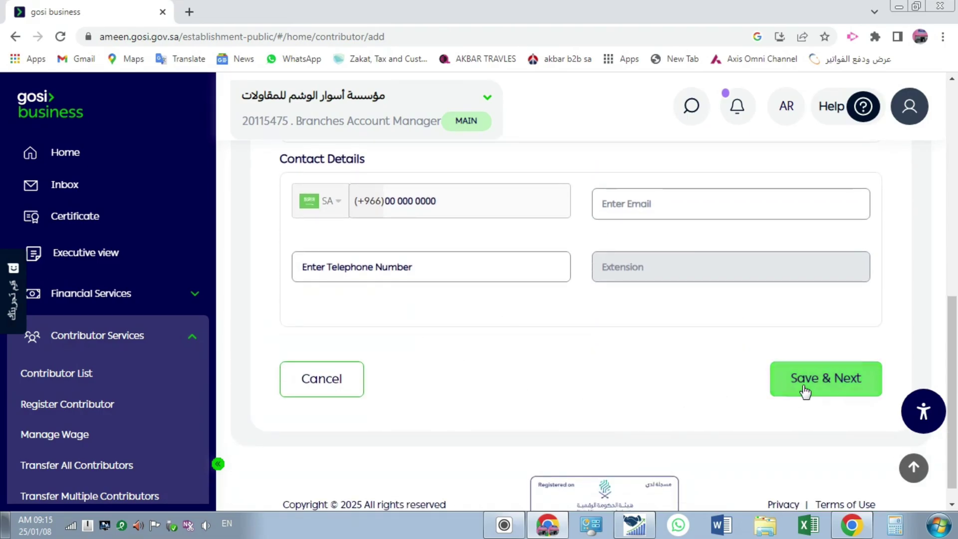
- Continue to engagement details with joining date 08/01/2025 and full-time work type
left_click(804, 388)
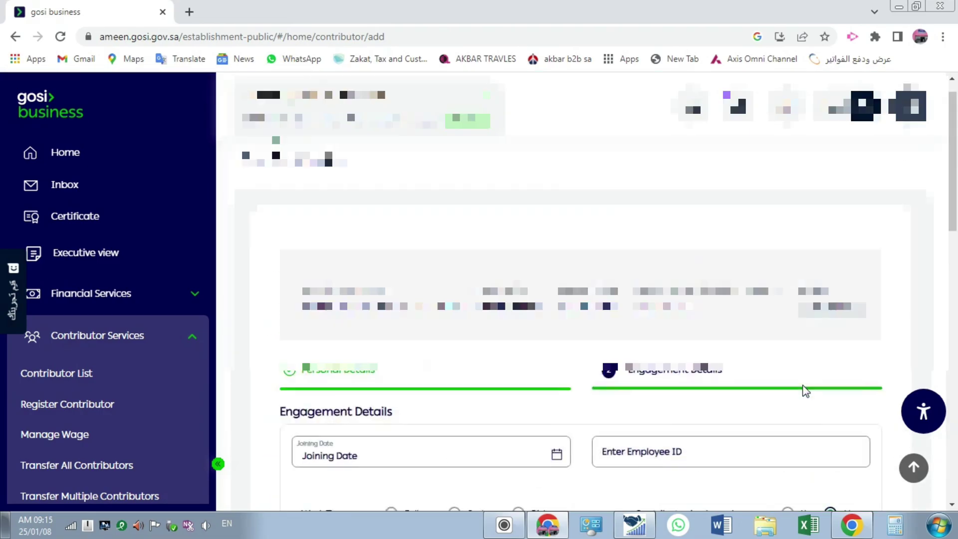
scroll(599, 367, "down", 3)
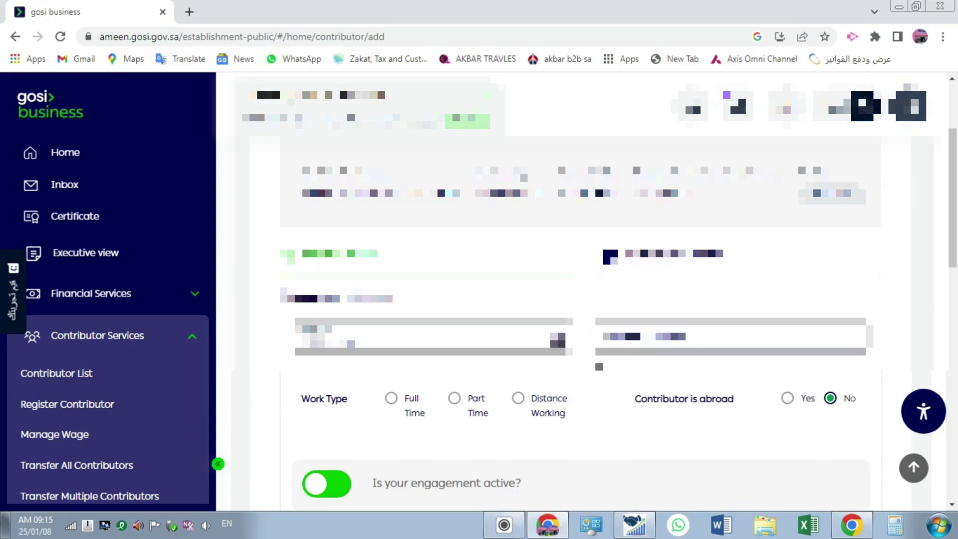
scroll(579, 300, "down", 2)
left_click(412, 271)
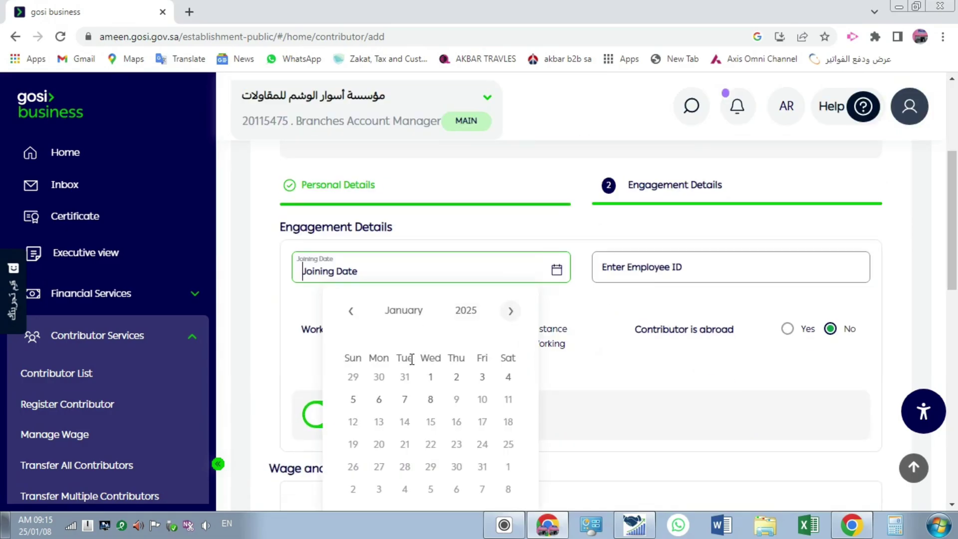
left_click(431, 400)
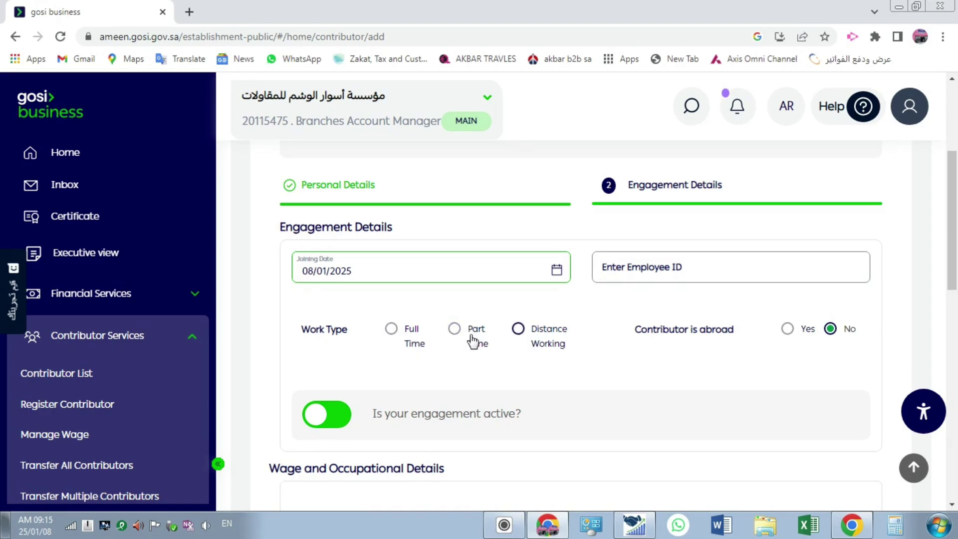
left_click(406, 330)
- Select Account Manager as the contributor's occupation
scroll(562, 319, "down", 3)
scroll(562, 319, "down", 1)
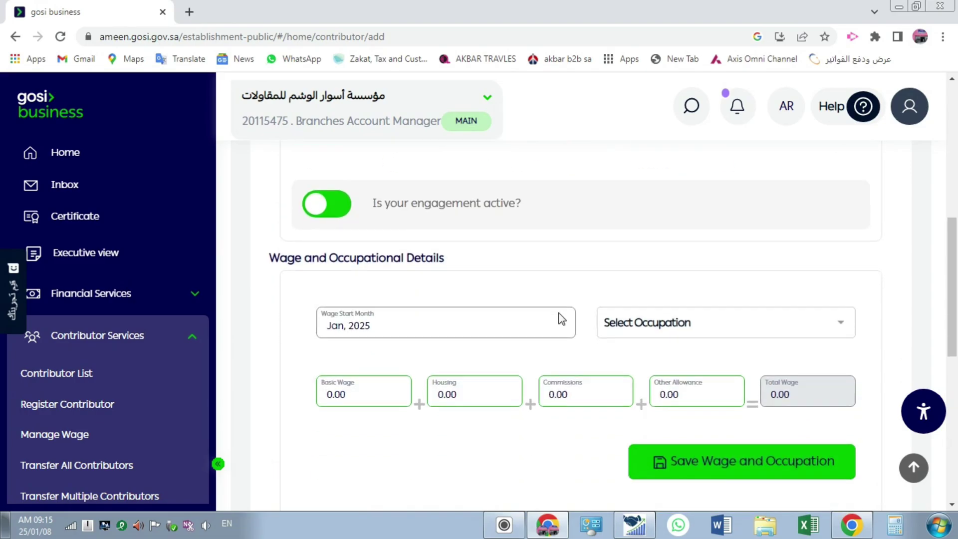
scroll(562, 319, "down", 2)
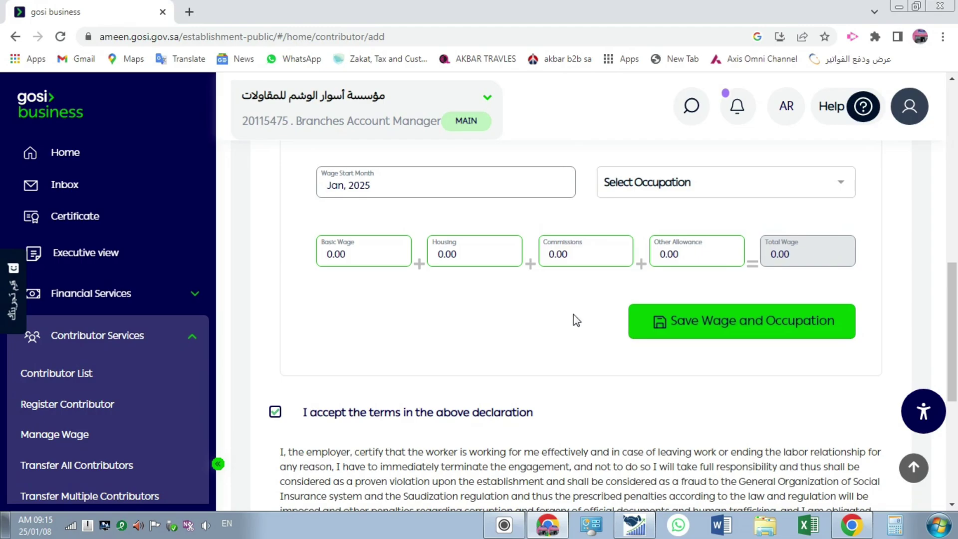
left_click(695, 329)
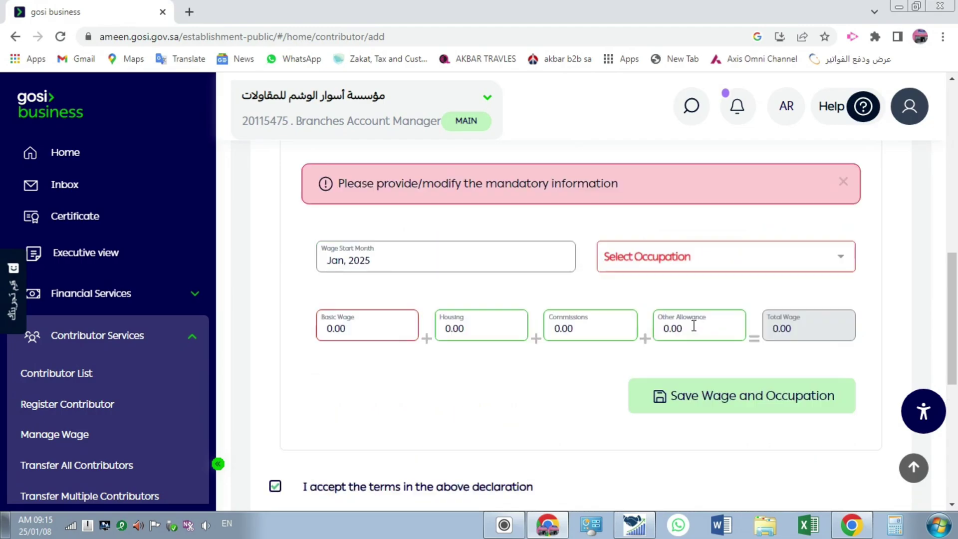
left_click(697, 265)
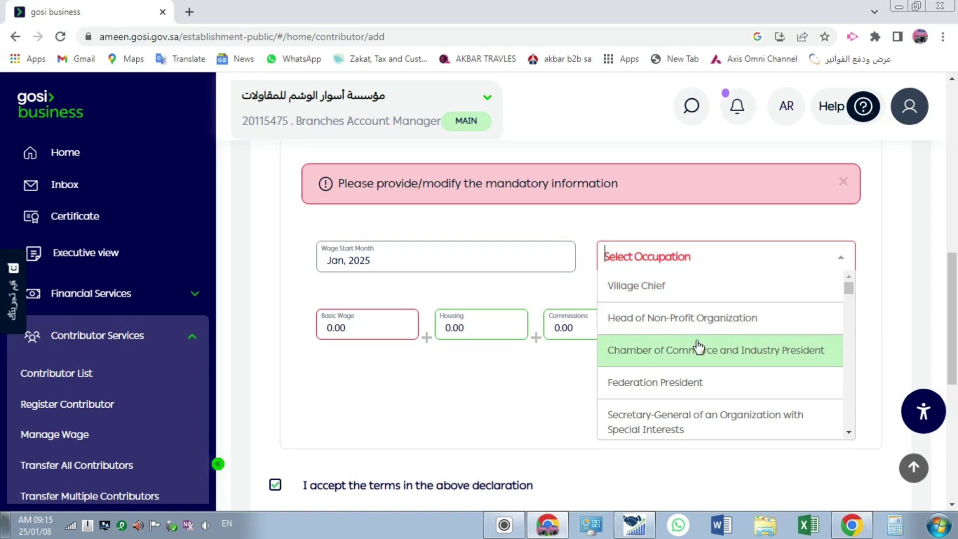
scroll(699, 354, "down", 4)
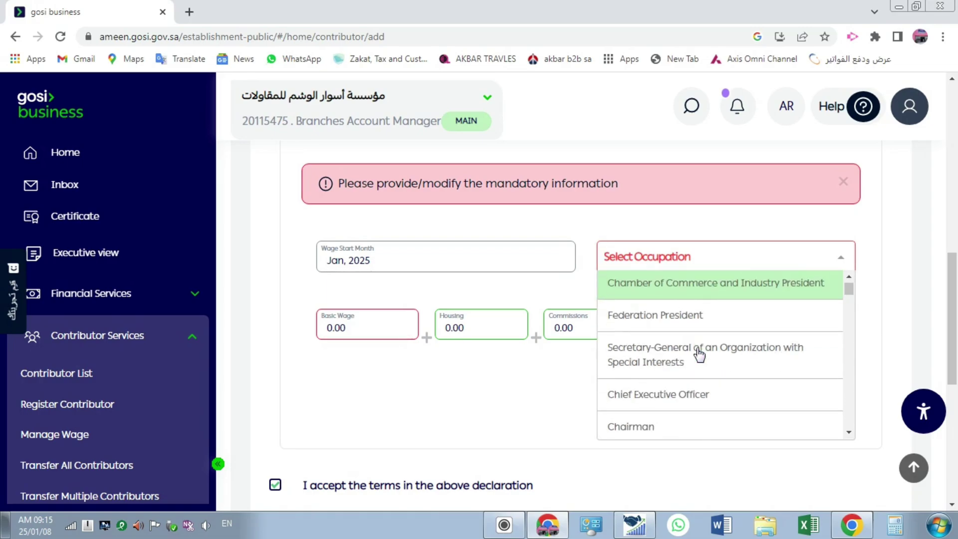
scroll(708, 389, "down", 2)
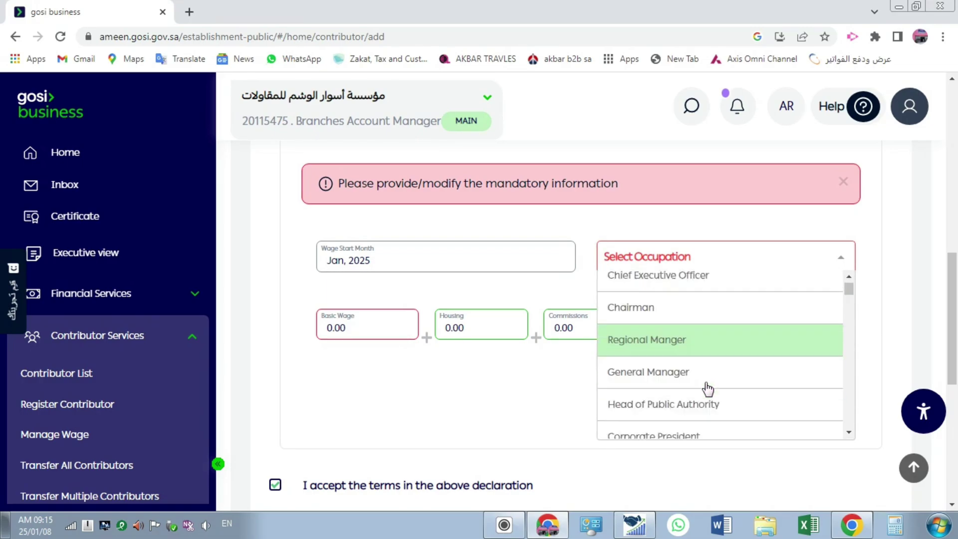
scroll(705, 361, "down", 2)
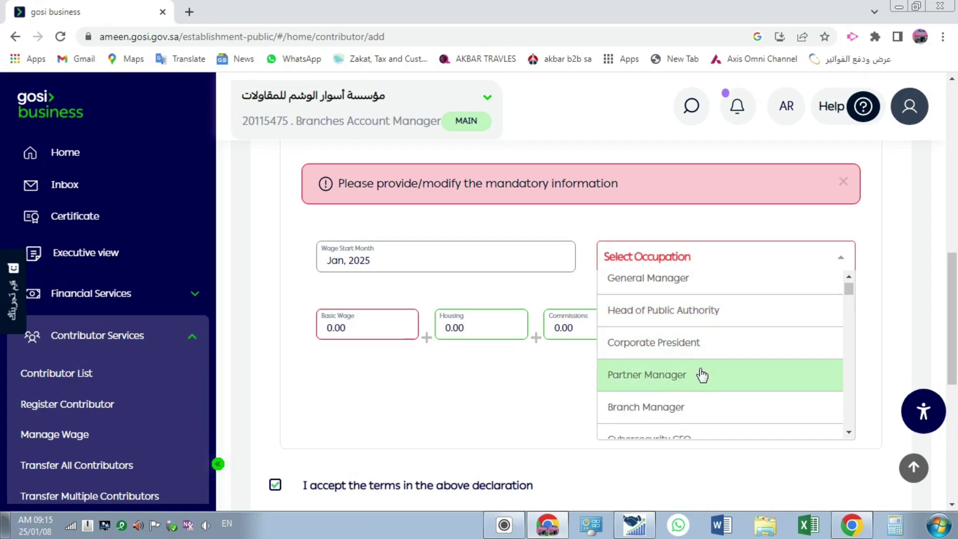
scroll(700, 383, "down", 2)
scroll(699, 380, "down", 2)
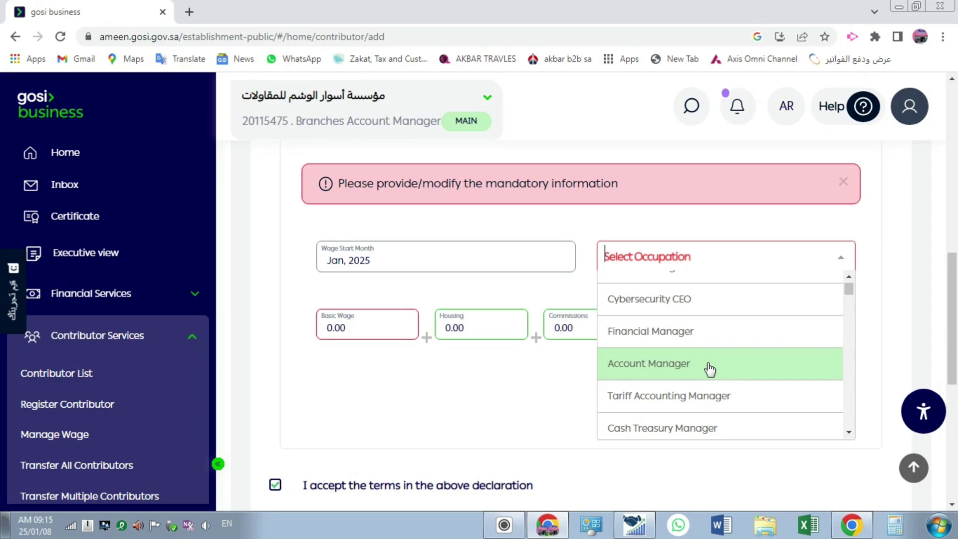
left_click(709, 369)
- Enter a basic wage of 5,000 and save the wage and occupation details
left_click(695, 417)
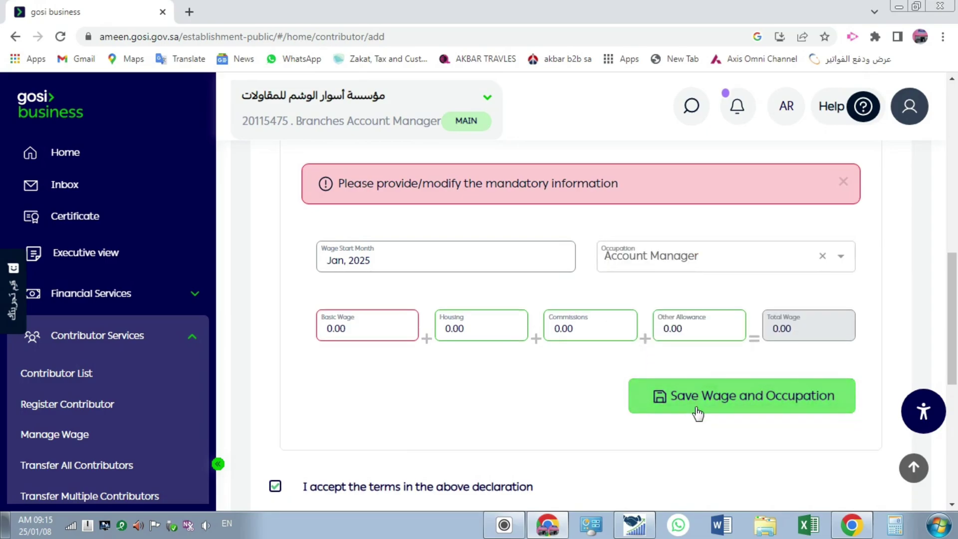
left_click(379, 328)
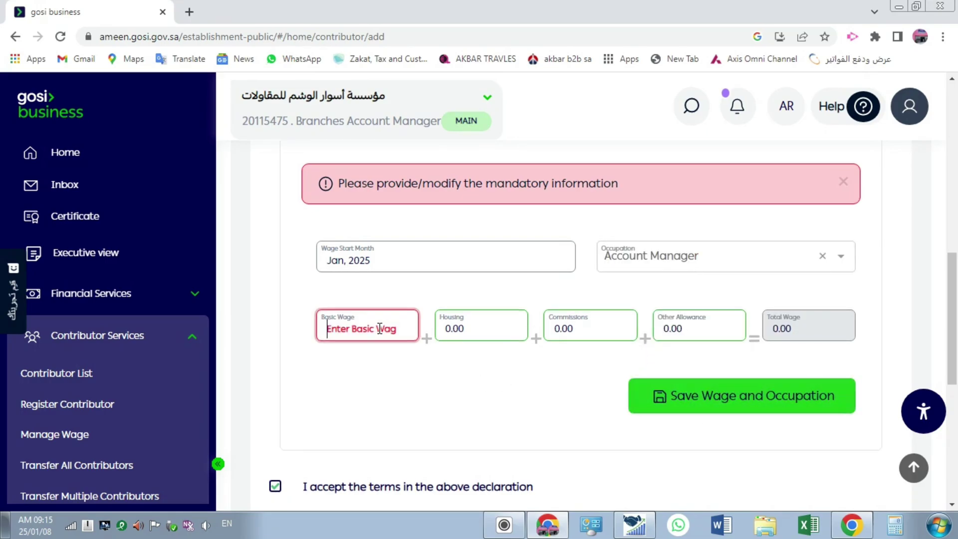
type("5")
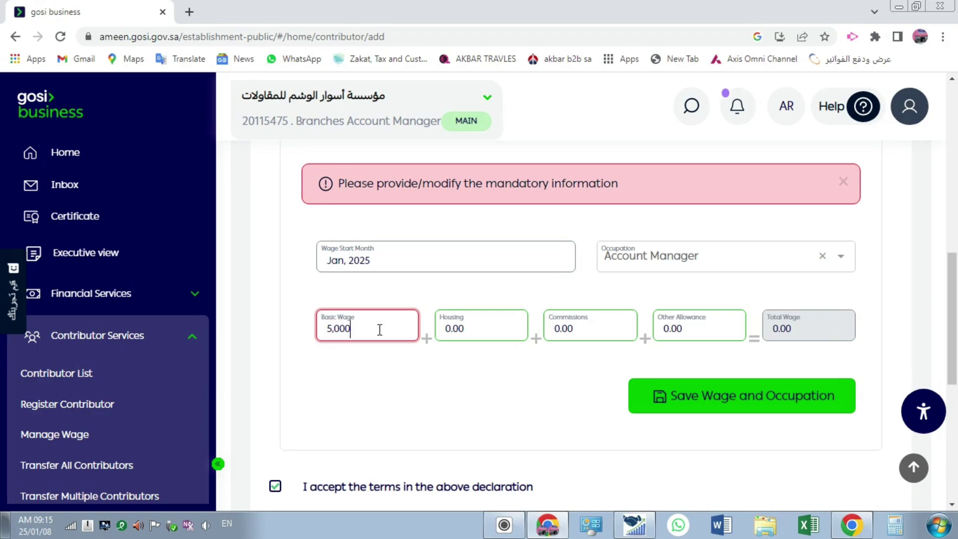
left_click(459, 421)
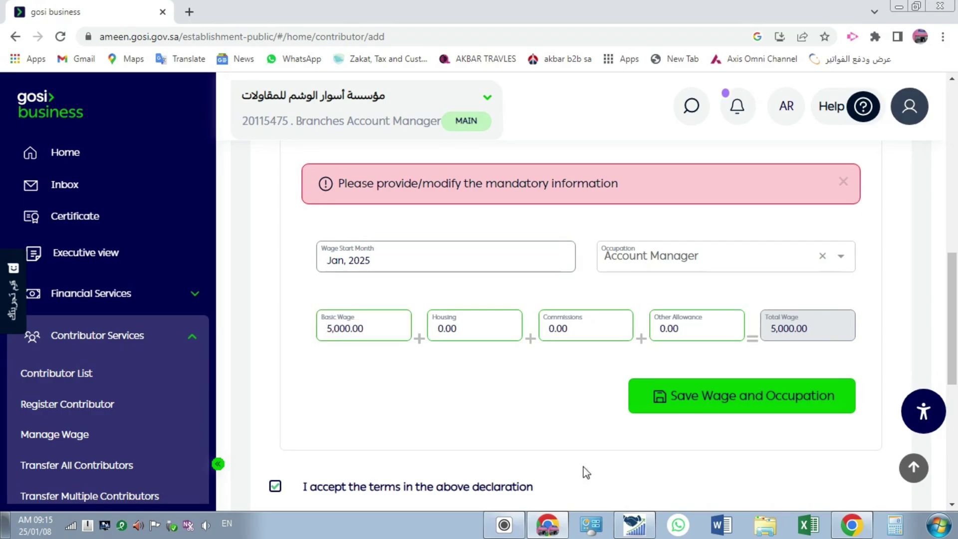
left_click(680, 407)
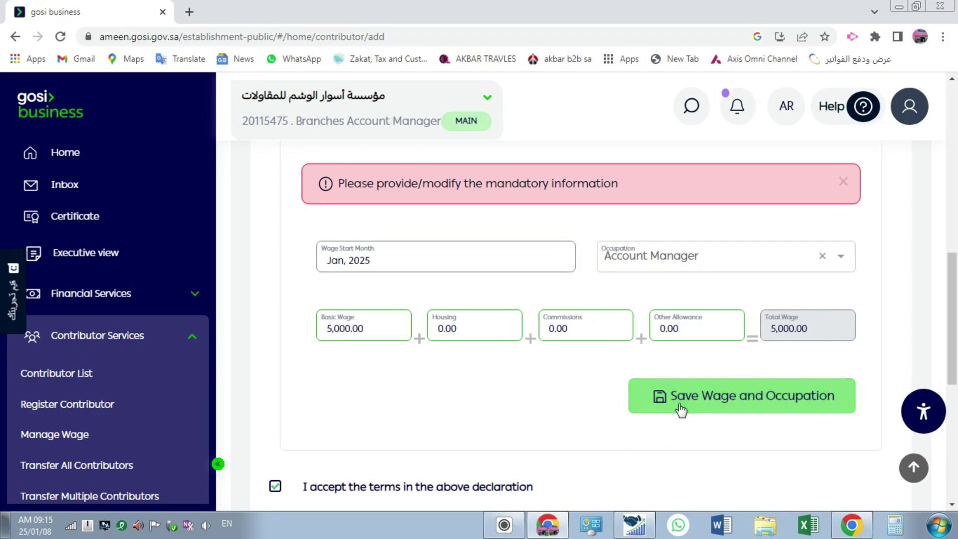
- Submit and confirm the Saudi contributor's registration at 5,000.00 SAR total wage from January 2025
scroll(659, 401, "up", 3)
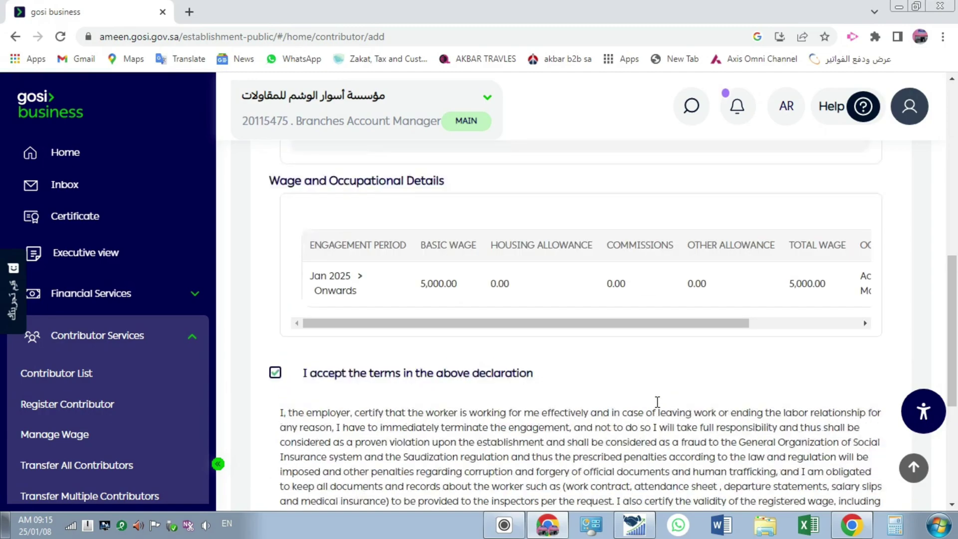
scroll(657, 402, "up", 5)
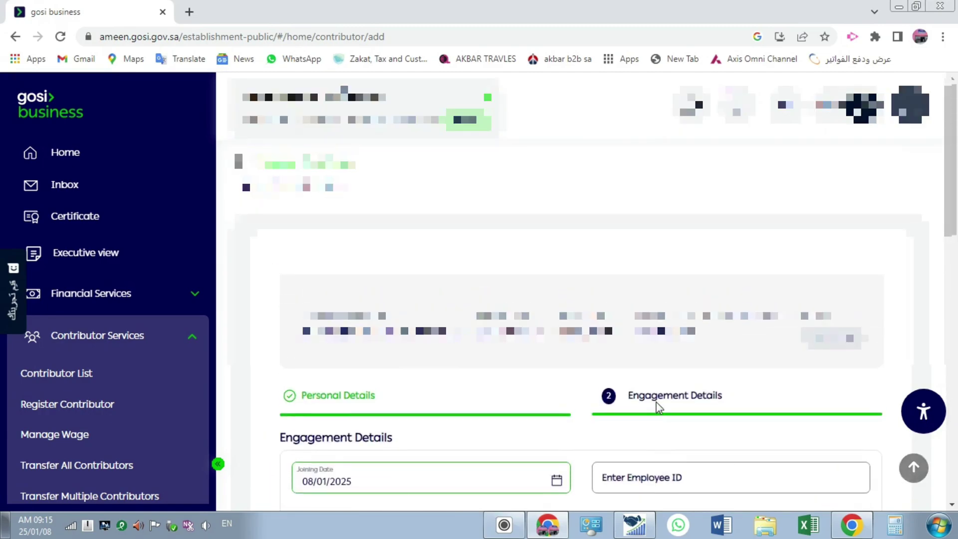
scroll(656, 403, "down", 7)
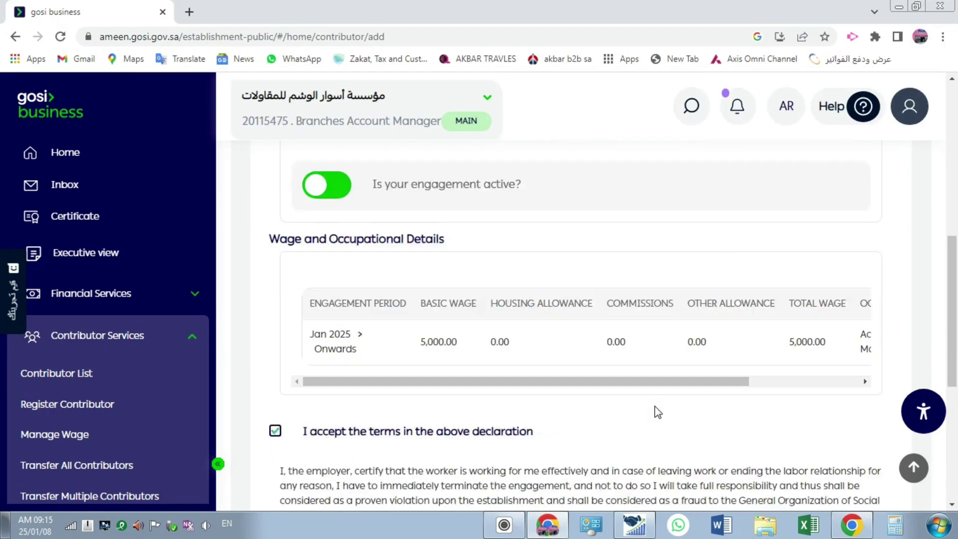
scroll(655, 406, "down", 5)
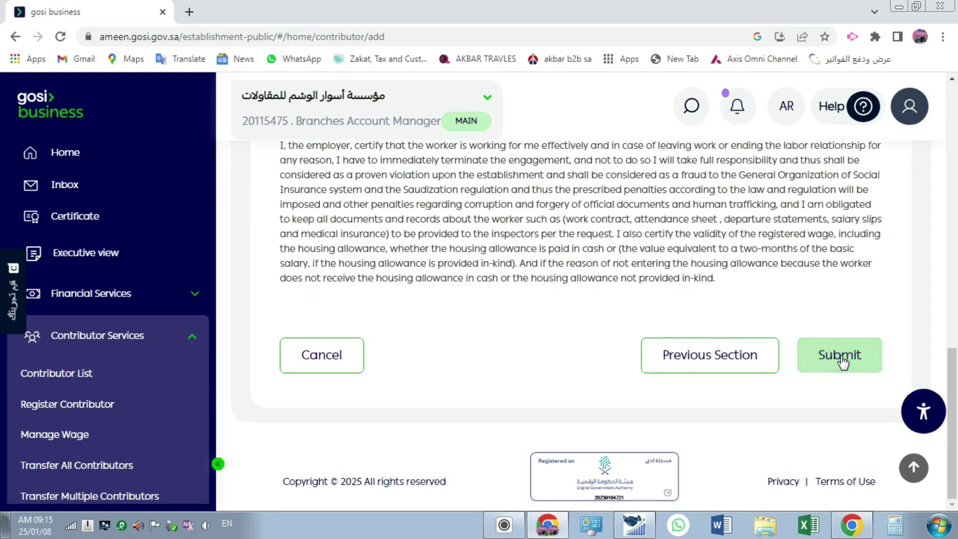
left_click(842, 359)
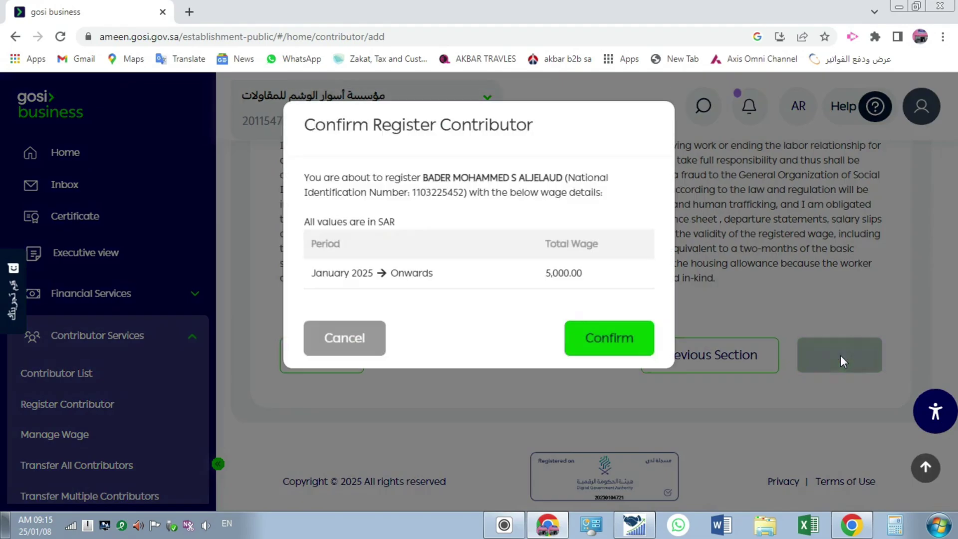
left_click(624, 337)
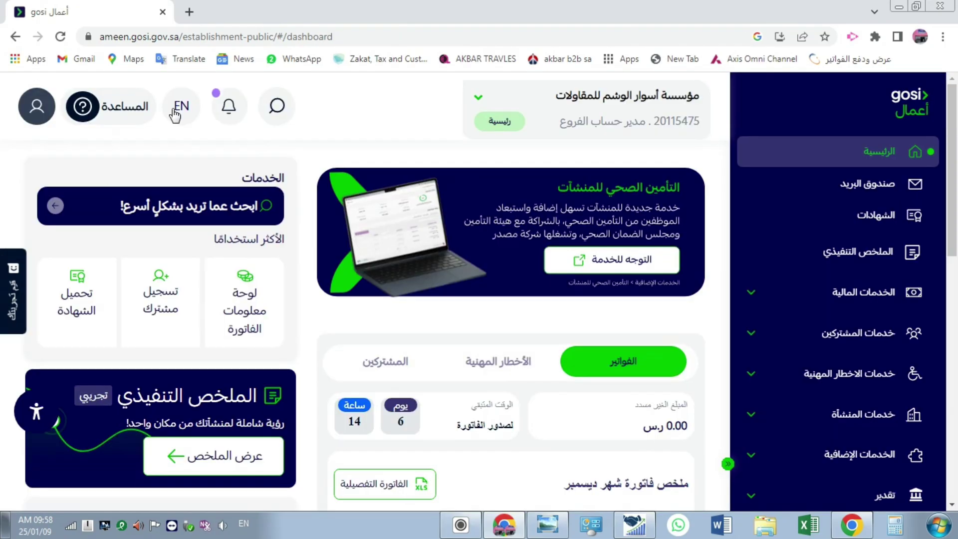
- Switch the dashboard to English and open Contributor List under Contributor Services
left_click(174, 114)
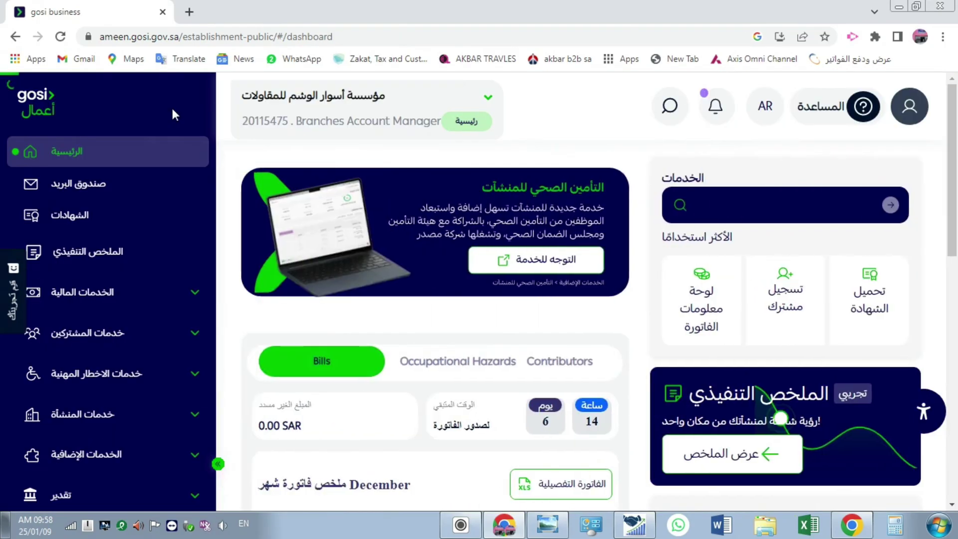
scroll(405, 344, "down", 4)
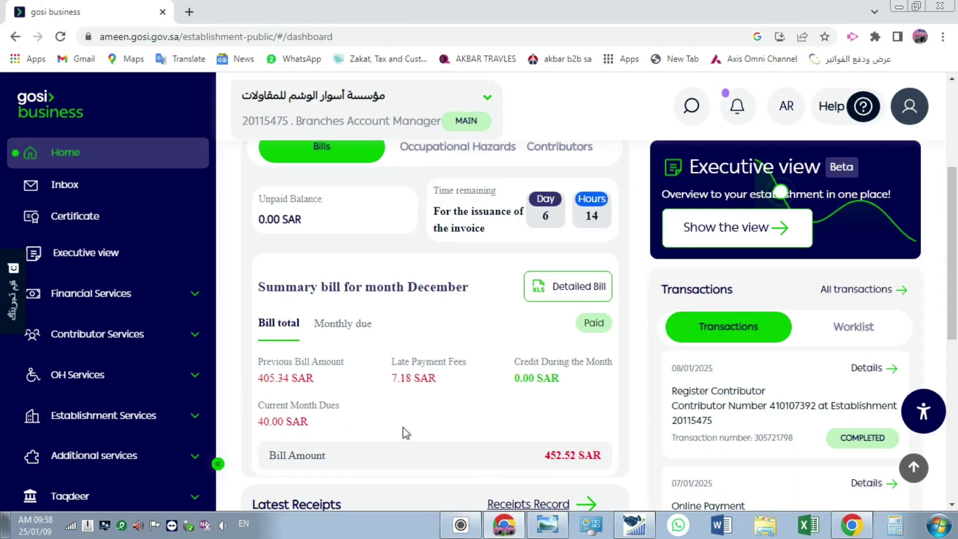
left_click(115, 343)
left_click(99, 377)
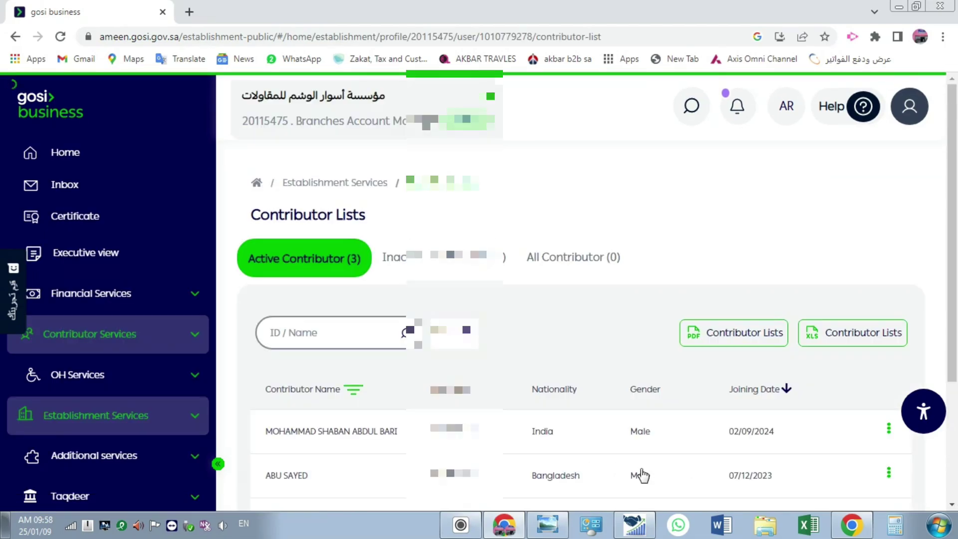
- Reload the Active Contributor list, confirm the new contributor joined 08/01/2025, and open that row's actions menu
scroll(424, 275, "down", 2)
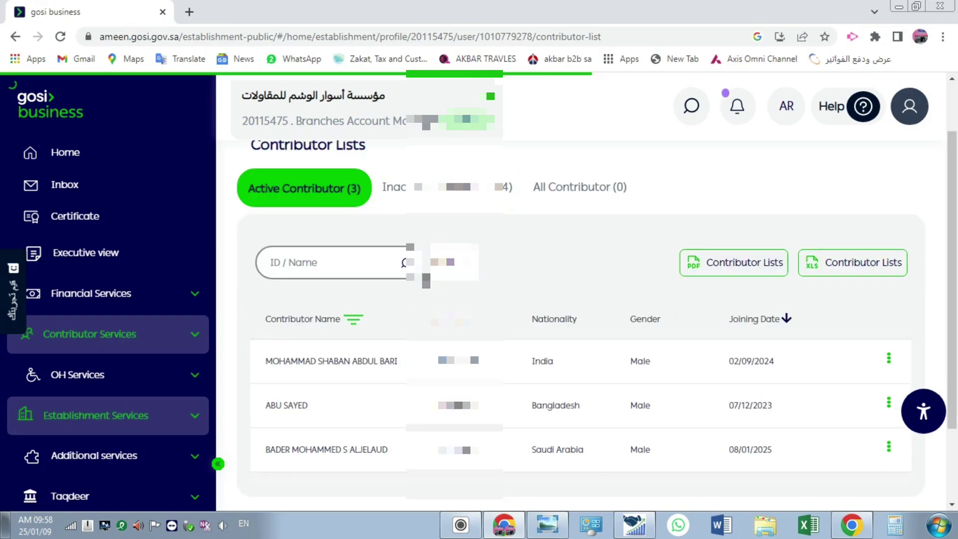
scroll(633, 394, "down", 3)
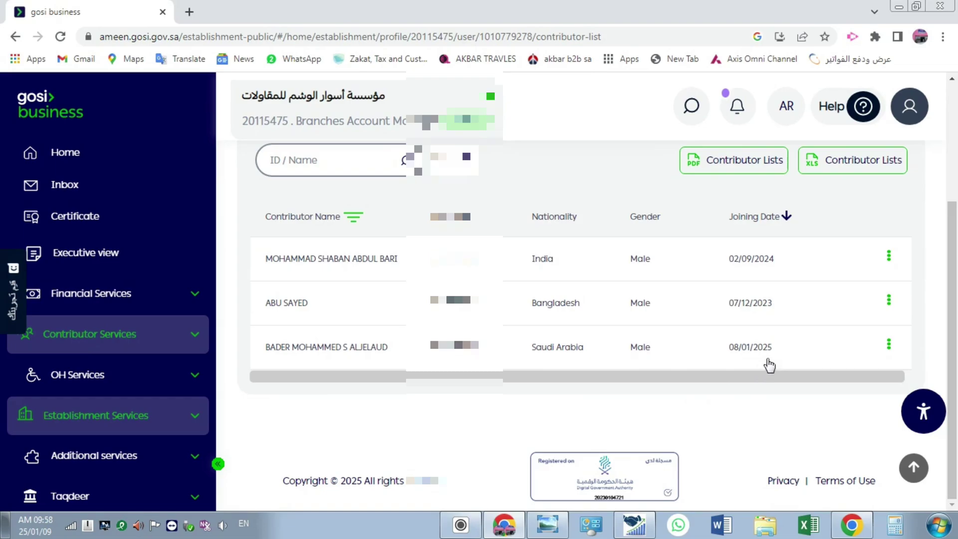
scroll(513, 373, "up", 3)
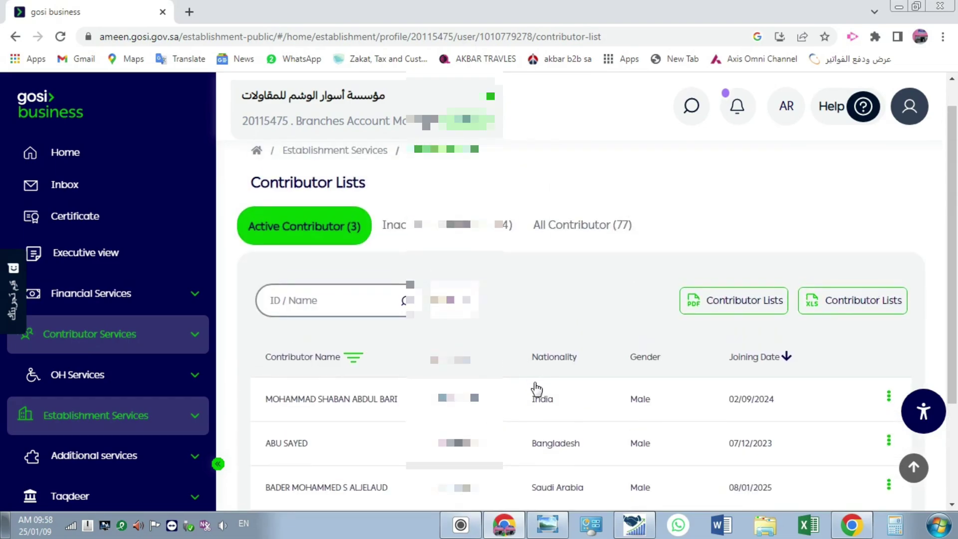
scroll(536, 389, "down", 2)
left_click(257, 139)
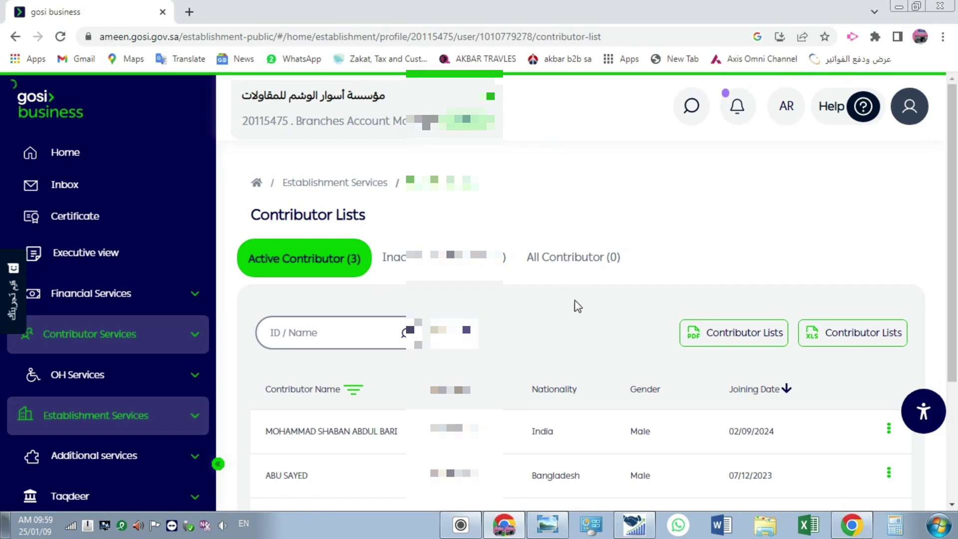
scroll(582, 267, "down", 3)
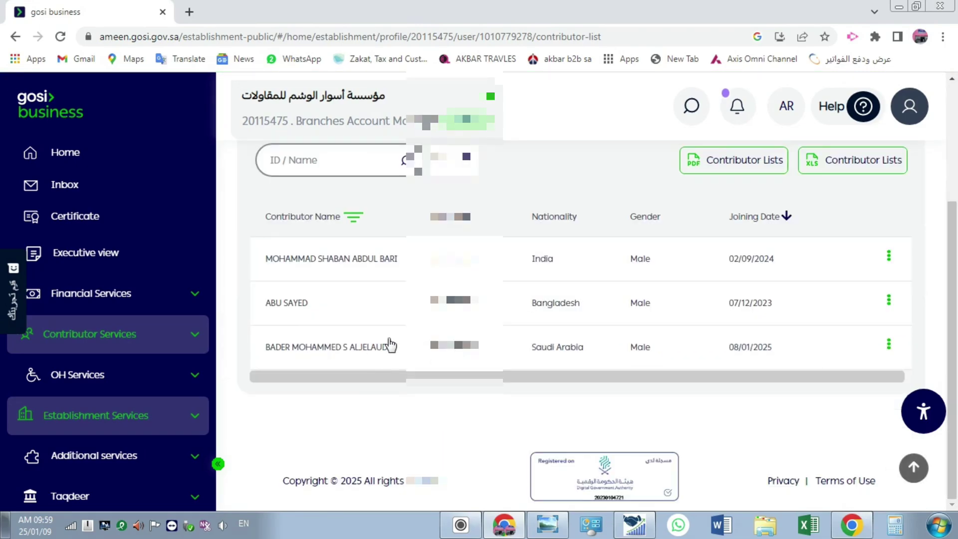
left_click(889, 345)
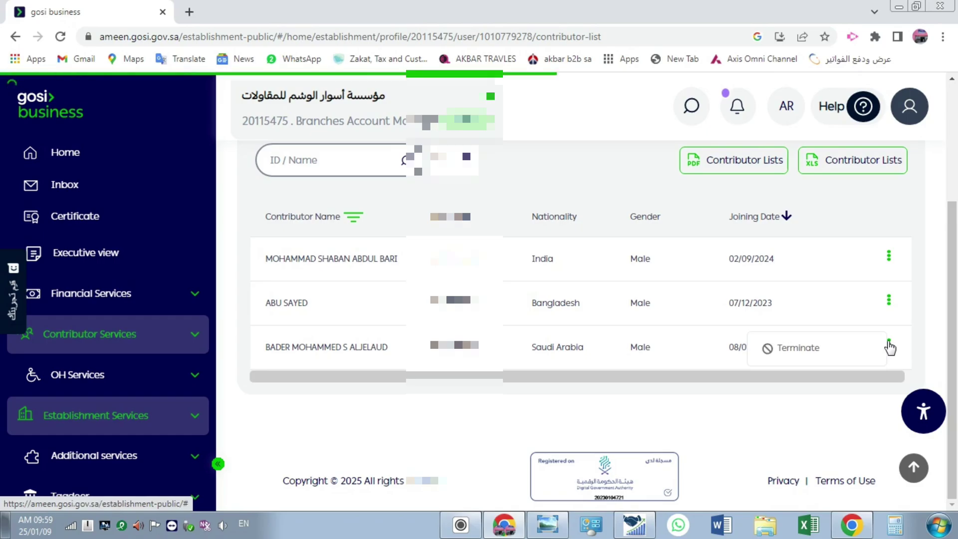
- Open the new contributor's file and review the 5,000.00 SAR engagement
left_click(798, 348)
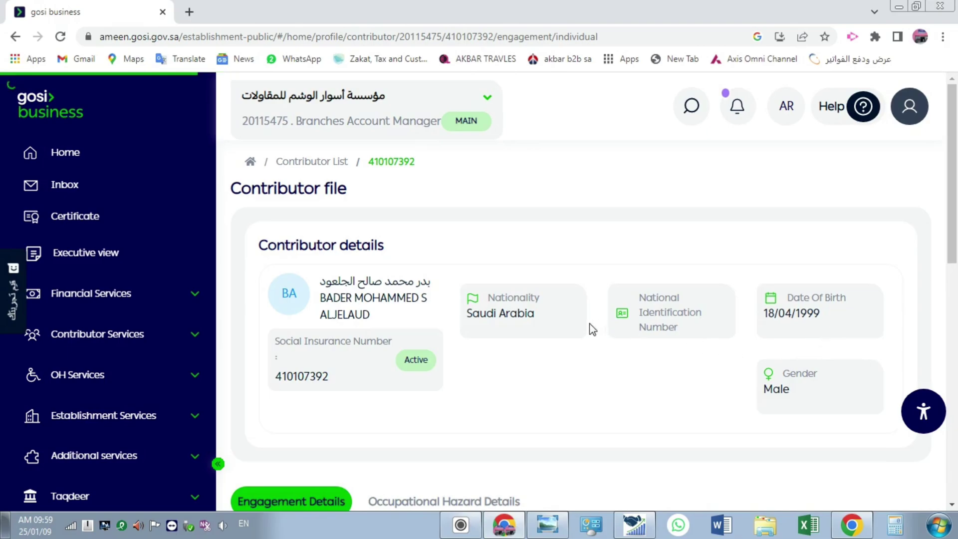
scroll(582, 326, "down", 4)
scroll(579, 326, "down", 6)
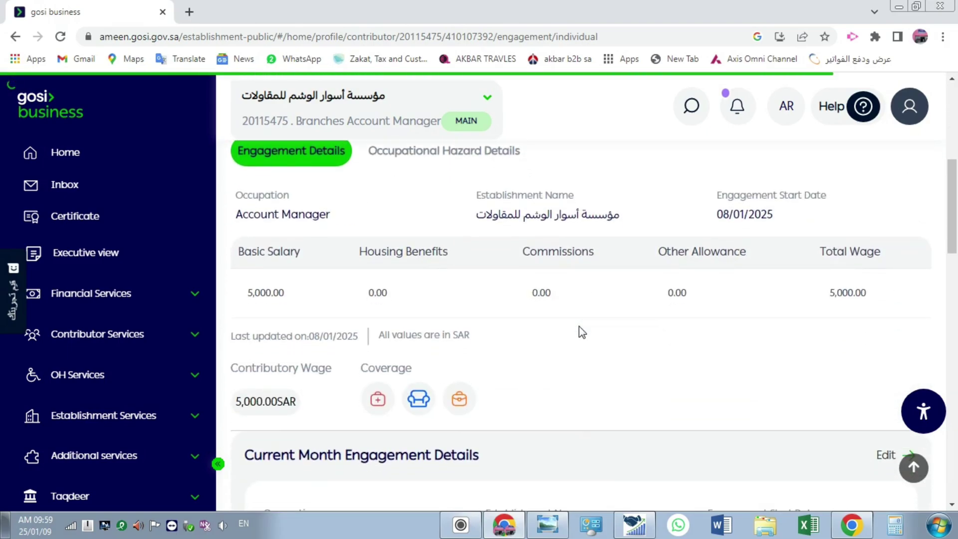
scroll(581, 330, "down", 7)
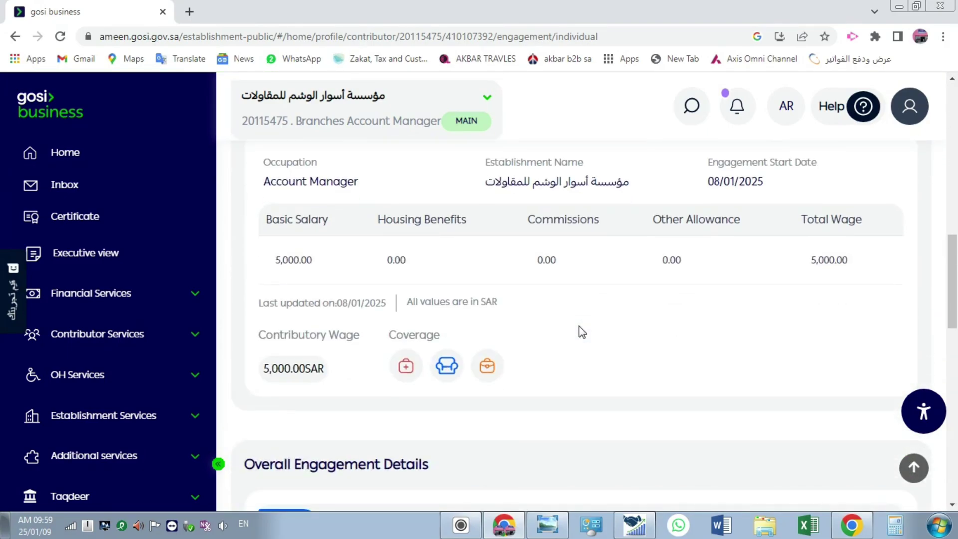
scroll(581, 336, "down", 10)
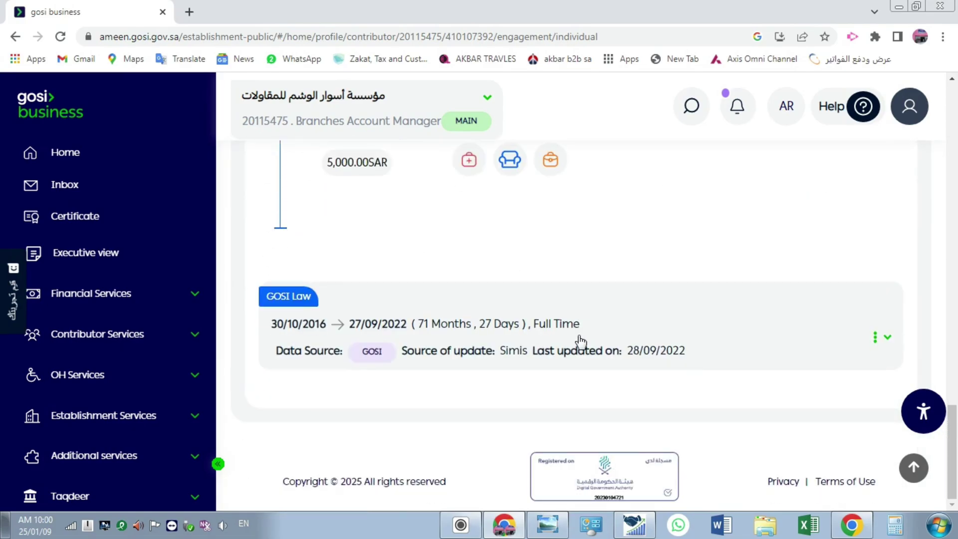
scroll(579, 340, "up", 5)
scroll(578, 343, "down", 5)
- Inspect the actions and details of the older 2016–2022 and current full-time engagements
left_click(876, 341)
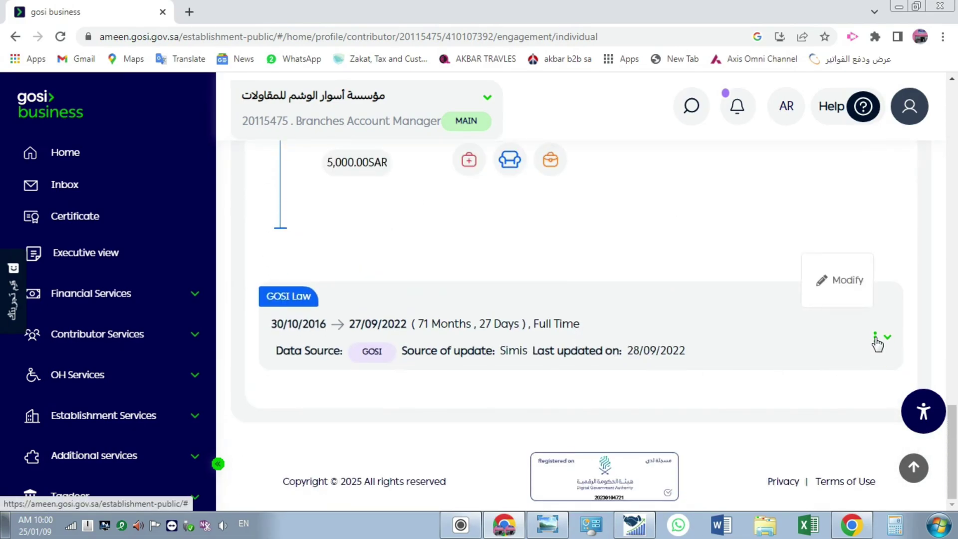
left_click(743, 317)
scroll(742, 316, "up", 5)
scroll(854, 272, "up", 3)
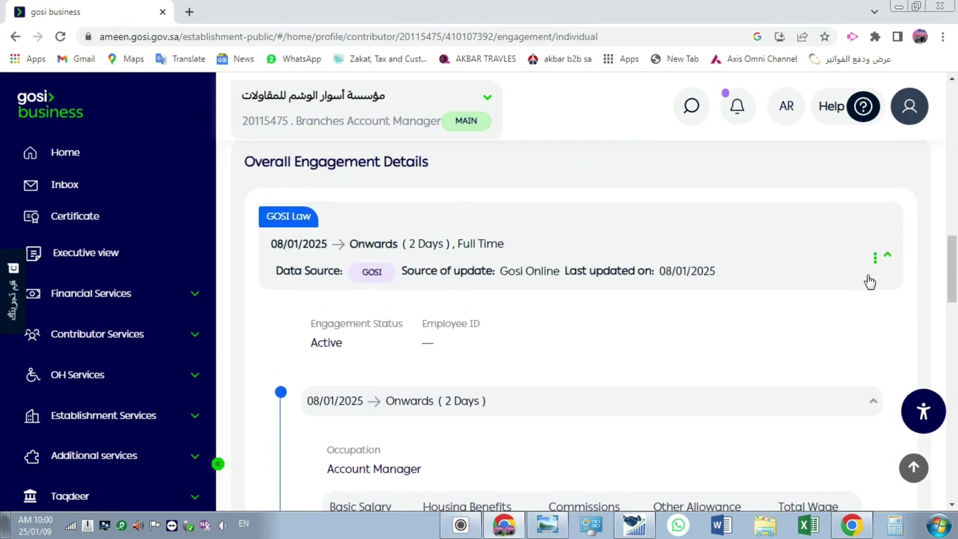
left_click(874, 260)
scroll(872, 283, "up", 3)
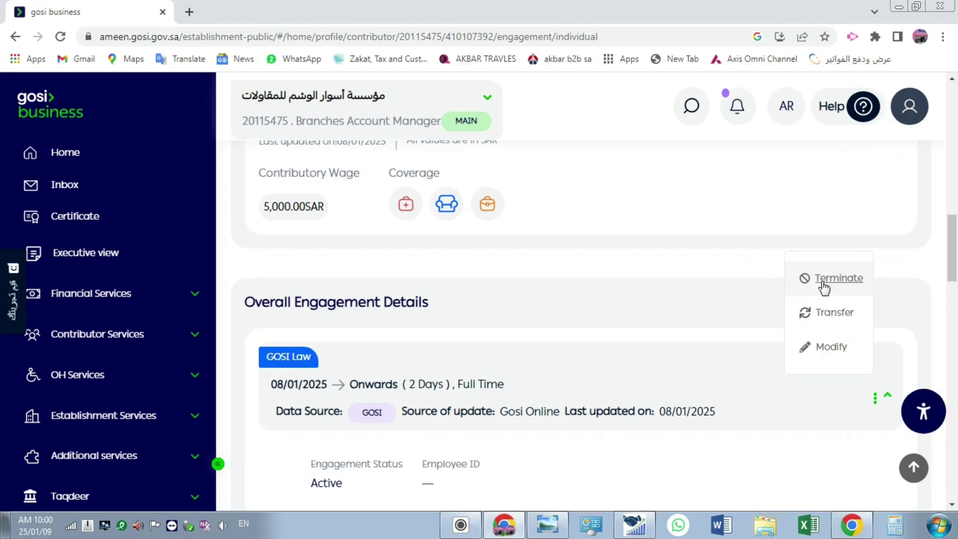
left_click(864, 413)
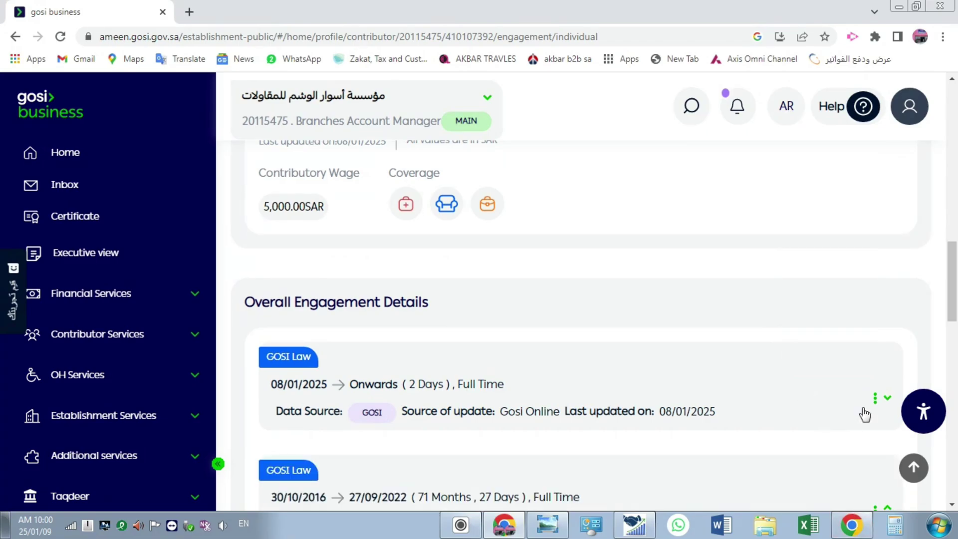
- Open the Terminate Contributor form and browse the termination reasons without choosing one
left_click(844, 283)
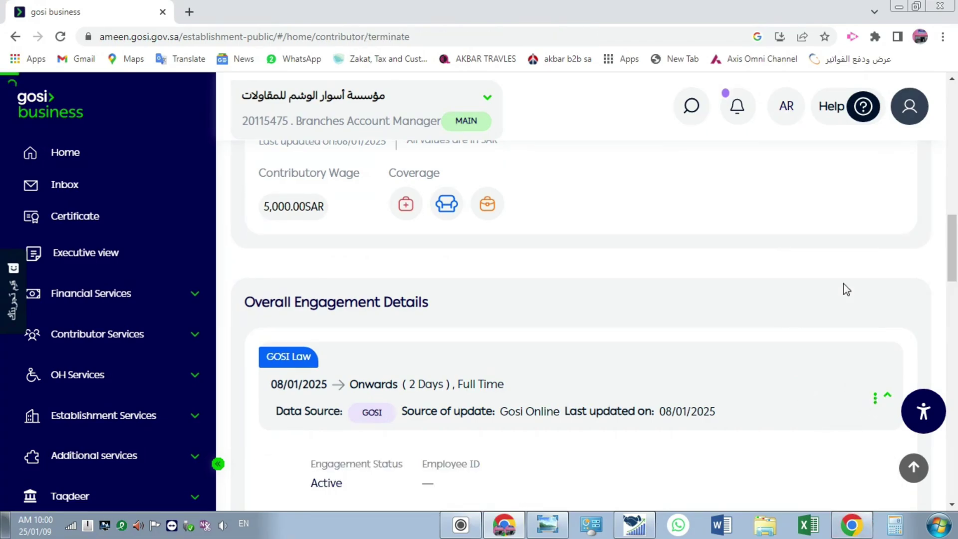
scroll(462, 378, "down", 1)
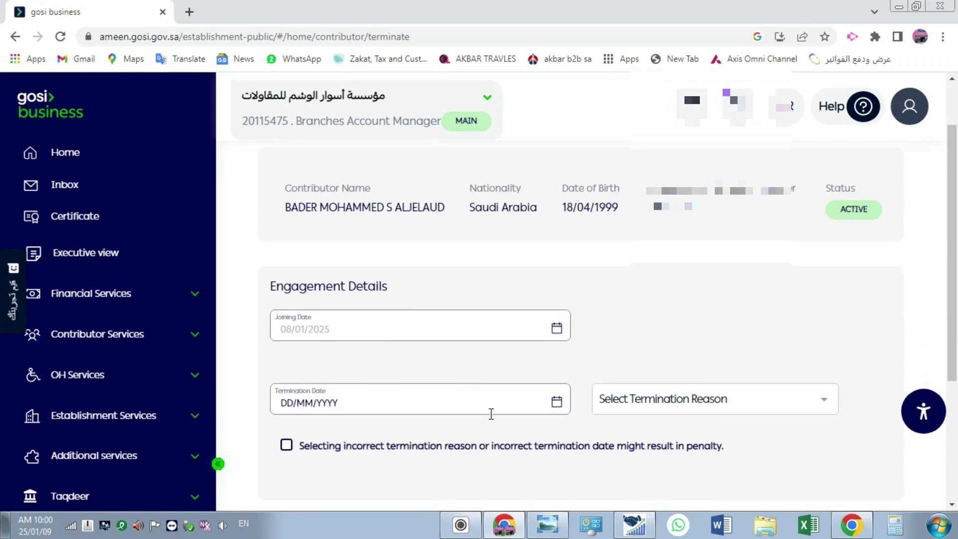
left_click(726, 405)
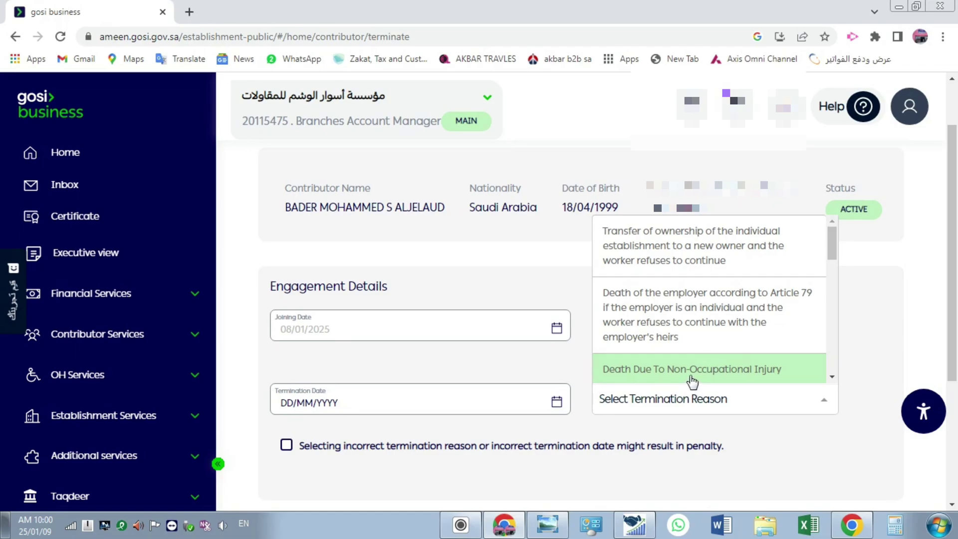
scroll(689, 375, "down", 3)
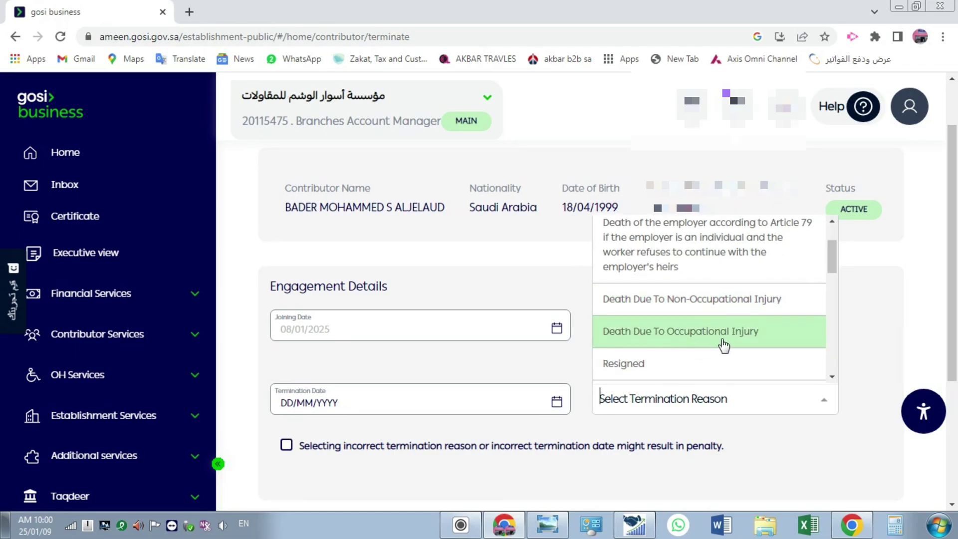
scroll(644, 367, "down", 2)
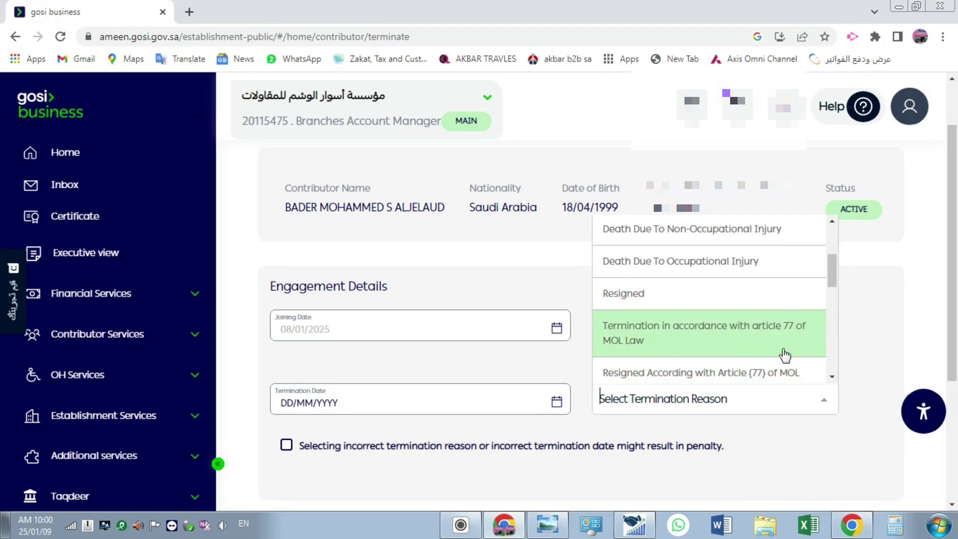
scroll(764, 386, "down", 4)
left_click(897, 320)
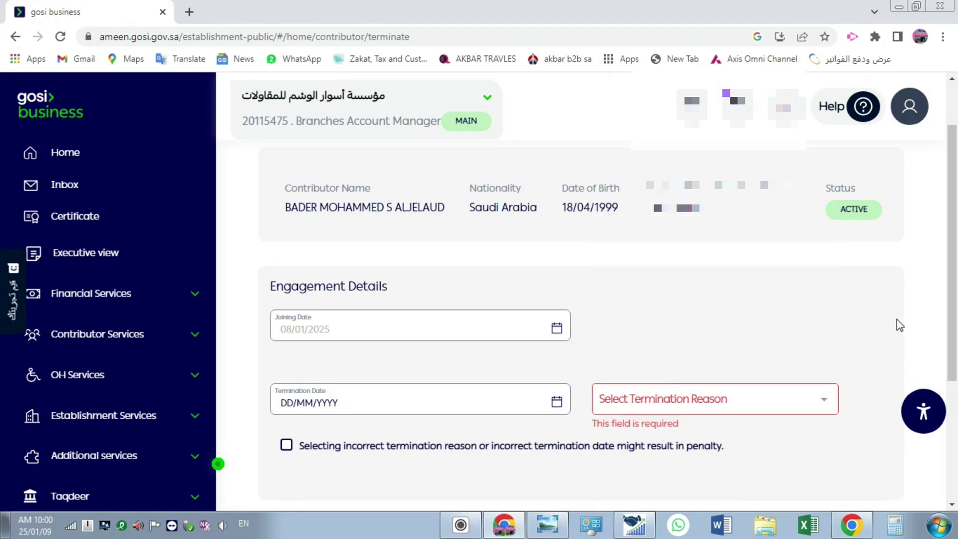
- Leave the termination form unsubmitted and reload back to the home dashboard
scroll(868, 368, "down", 5)
scroll(699, 390, "up", 5)
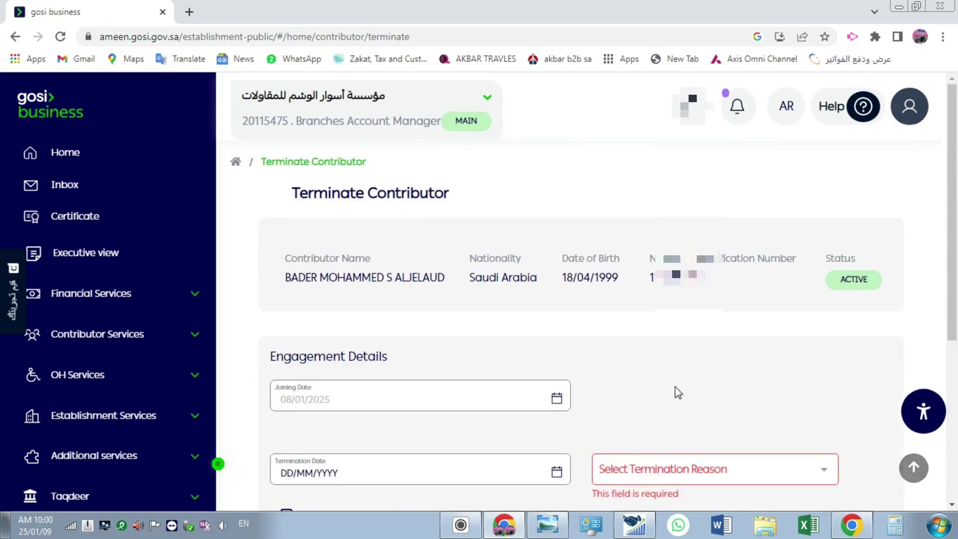
scroll(503, 425, "down", 1)
scroll(499, 414, "up", 1)
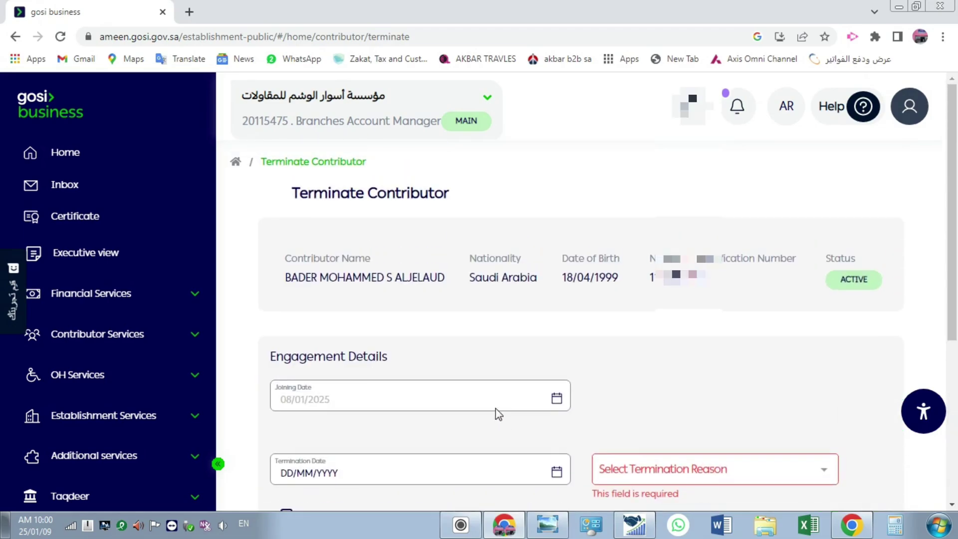
key("F5")
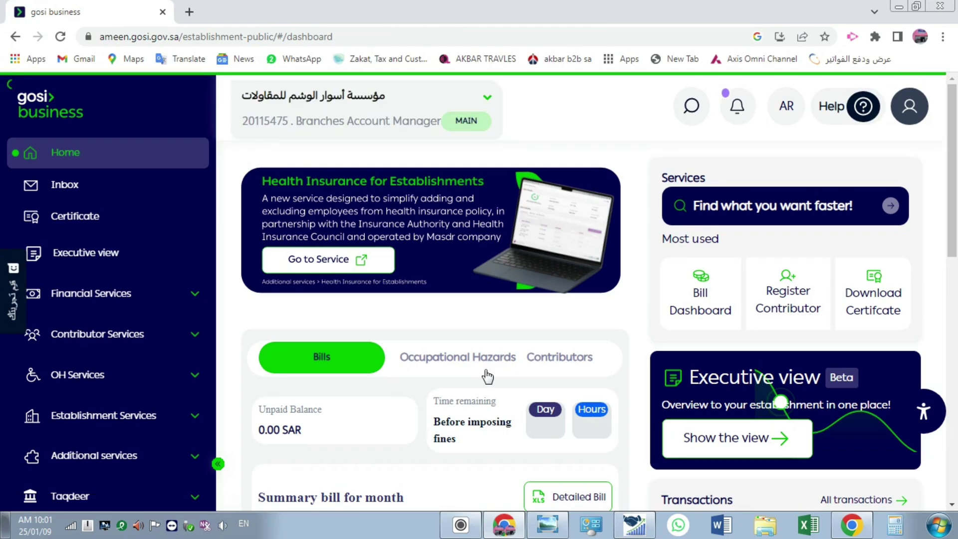
scroll(488, 377, "down", 3)
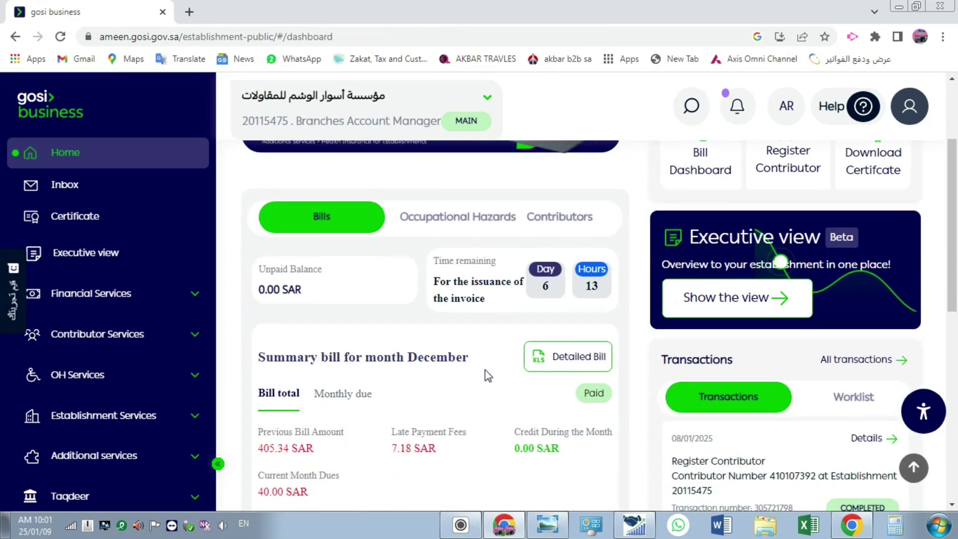
scroll(488, 377, "down", 3)
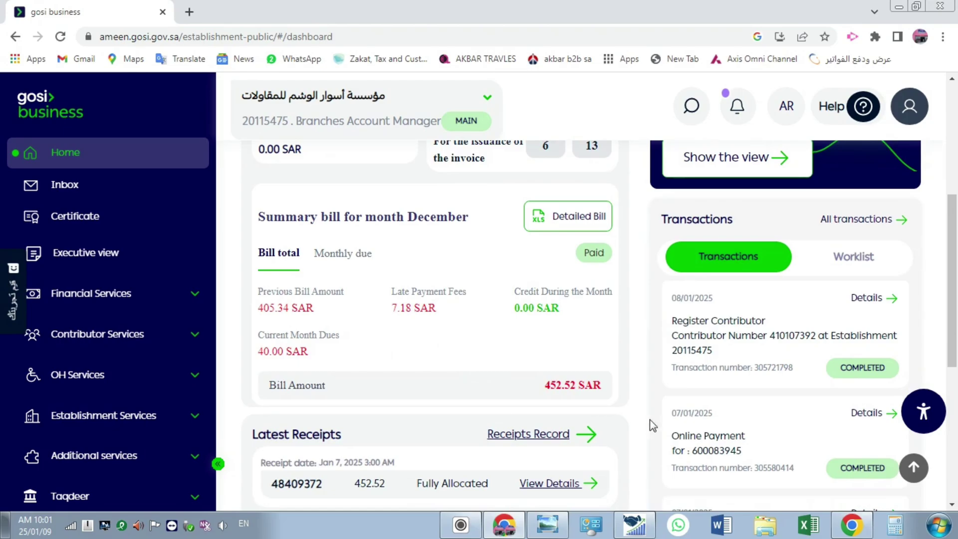